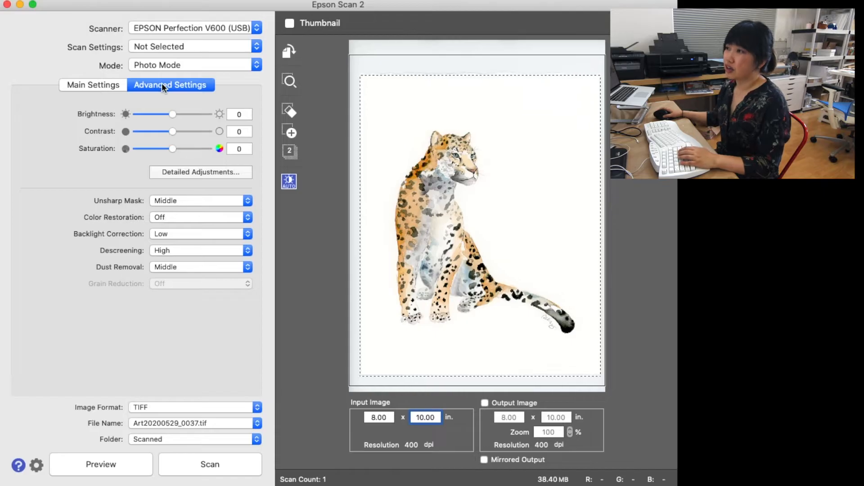
Step: Try scan resolutions of 300 and 600 dpi for the artwork and return the setting to 400 dpi
click(90, 84)
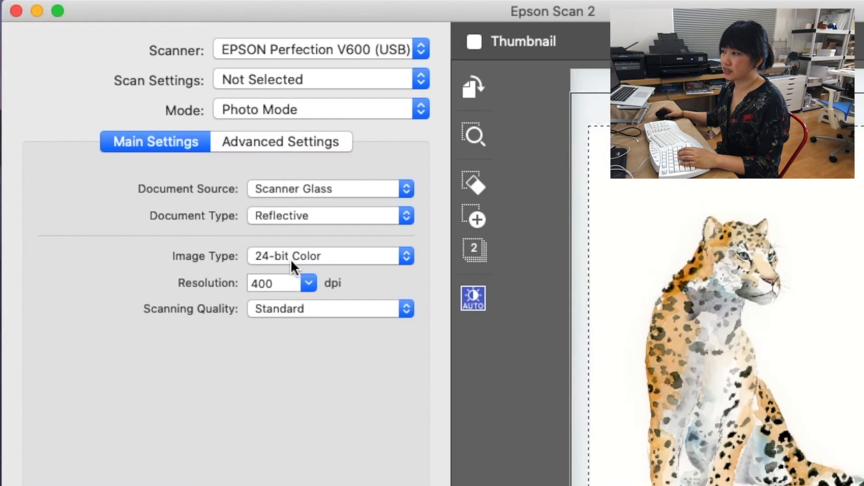
click(305, 281)
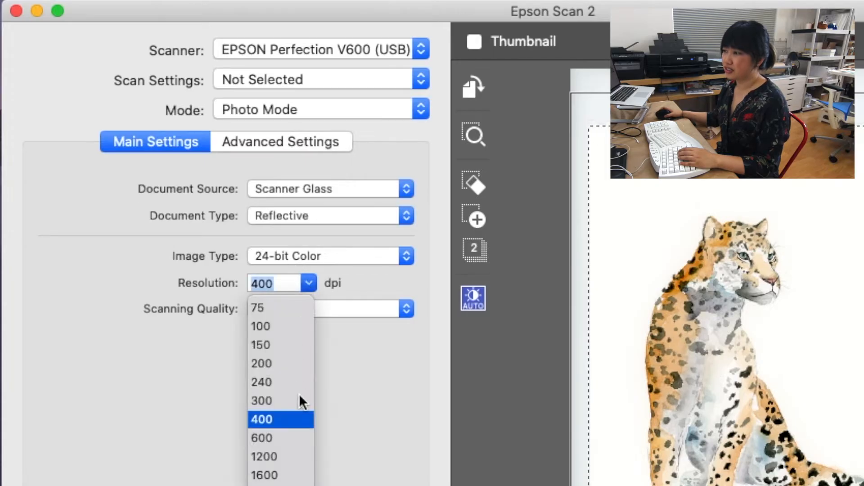
click(299, 397)
click(309, 284)
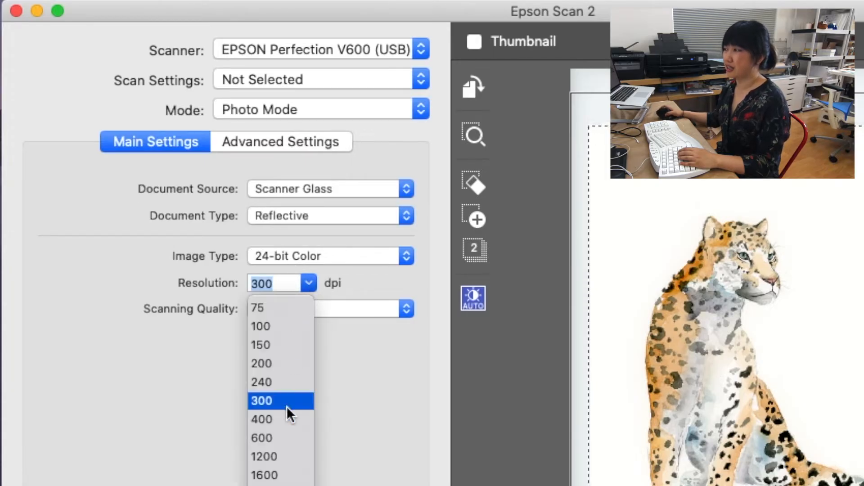
click(284, 418)
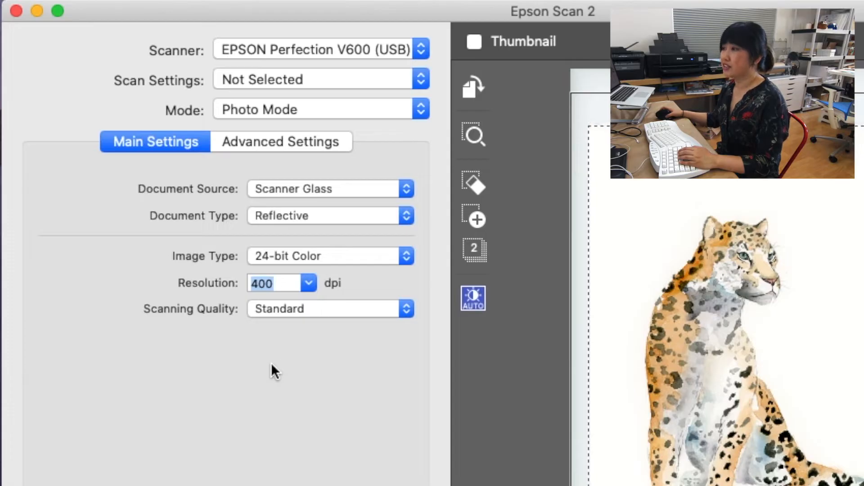
click(305, 281)
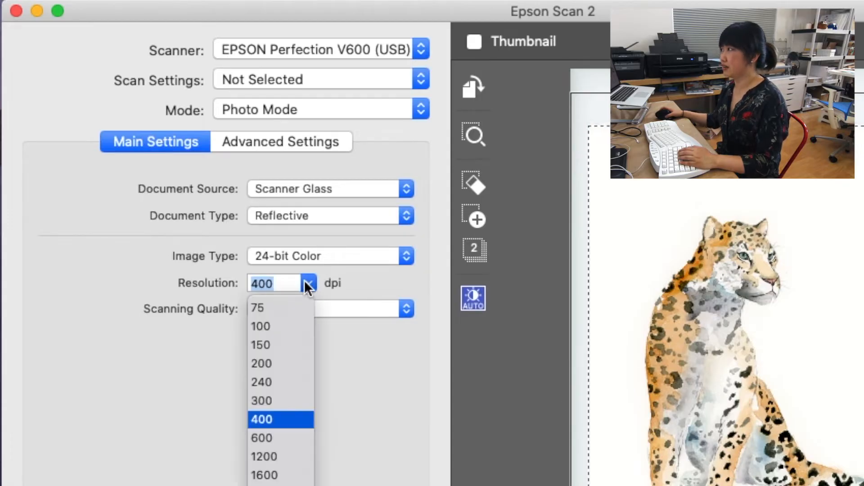
click(282, 436)
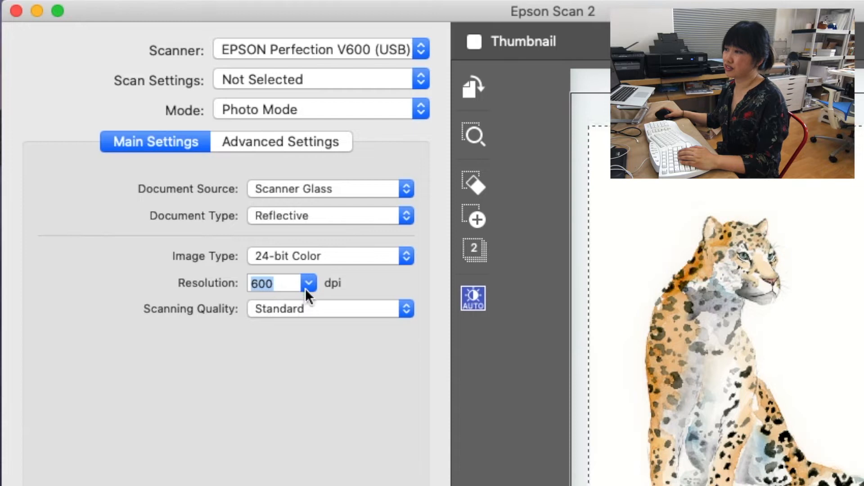
click(305, 288)
click(269, 414)
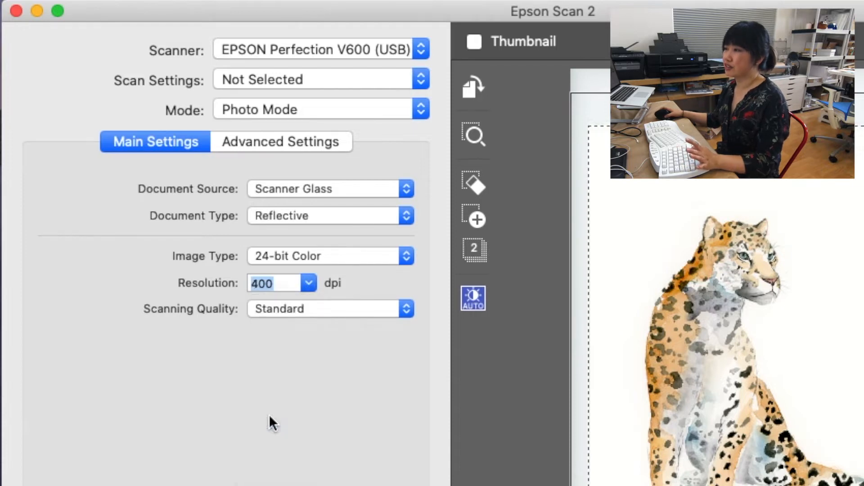
click(276, 283)
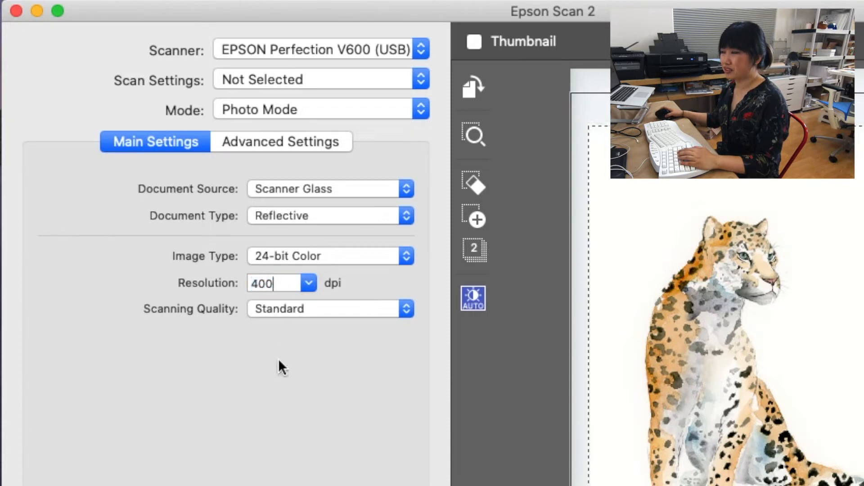
Step: Set the scanning quality to High and check the image type options, keeping 24-bit Color
click(387, 310)
click(308, 302)
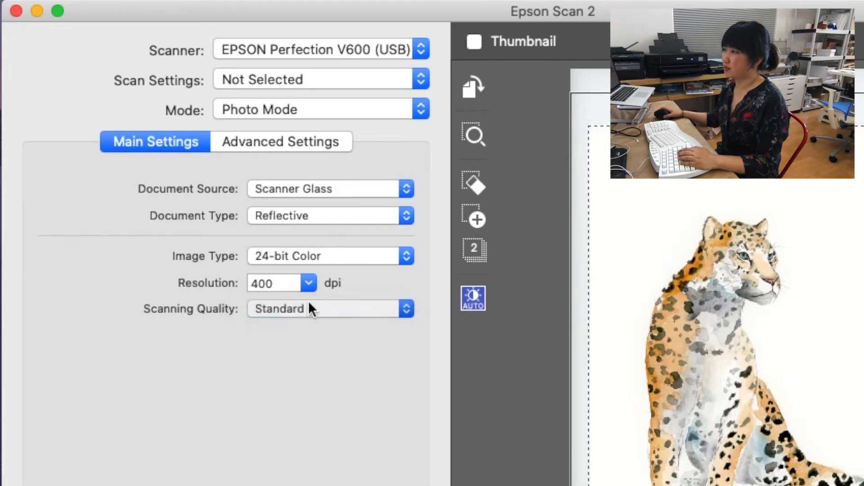
click(303, 256)
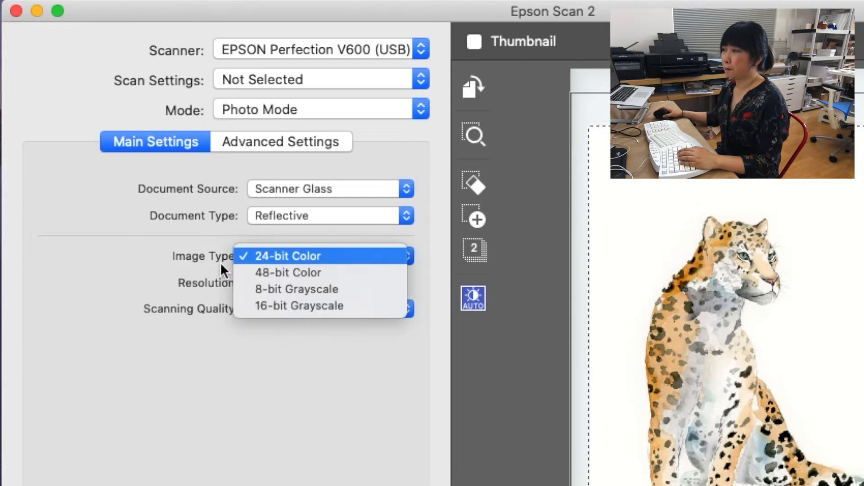
click(207, 263)
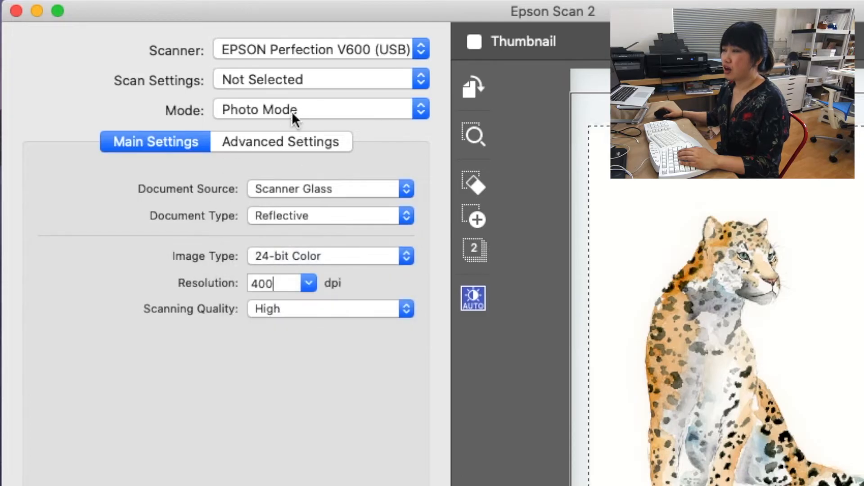
Step: Set the scan's brightness to 4 and turn off the automatic exposure adjustment
click(266, 140)
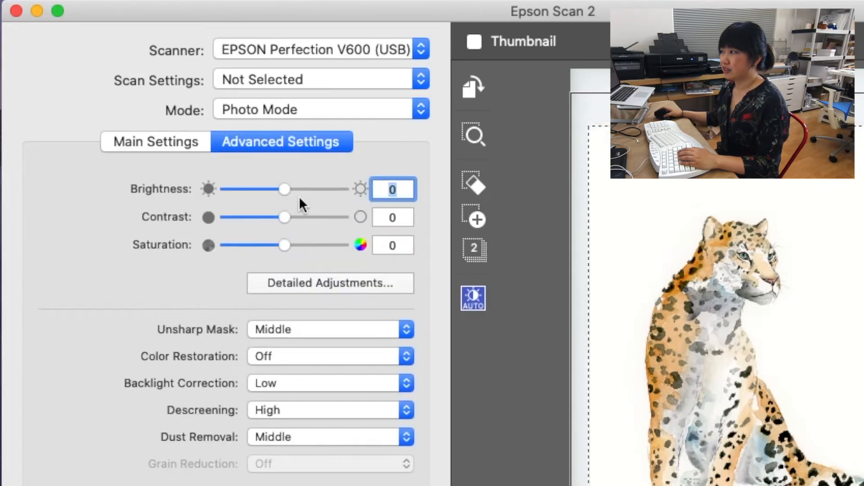
click(399, 188)
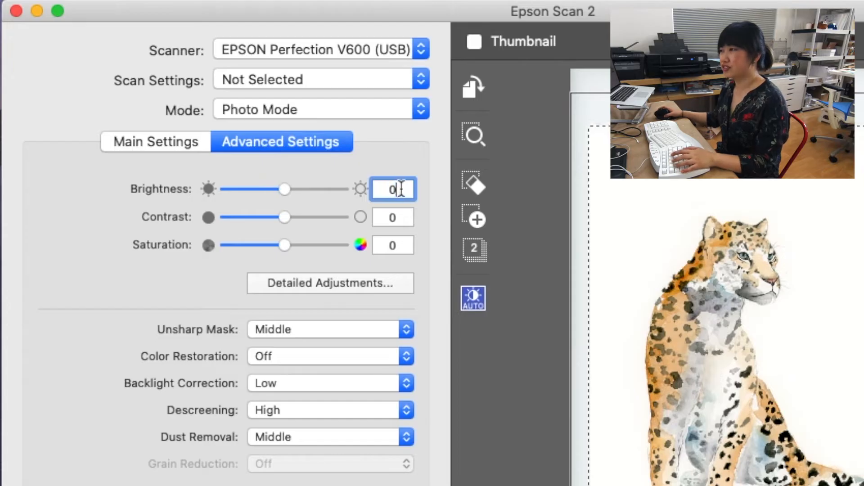
click(464, 300)
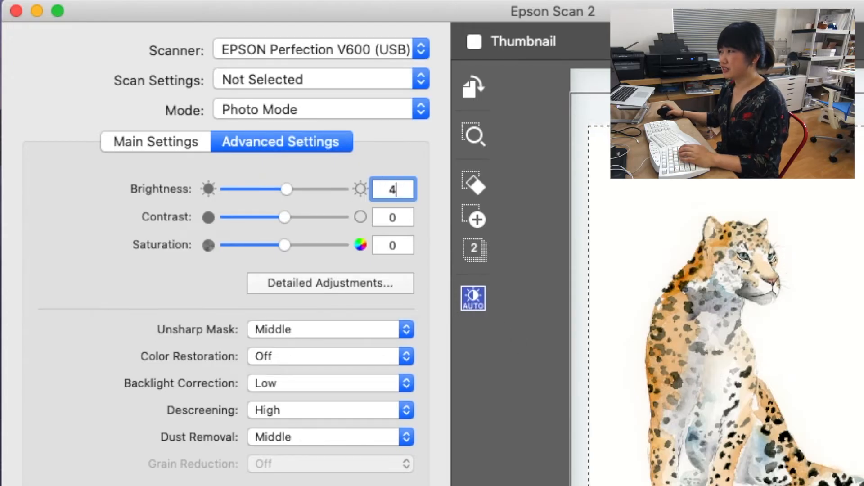
click(394, 217)
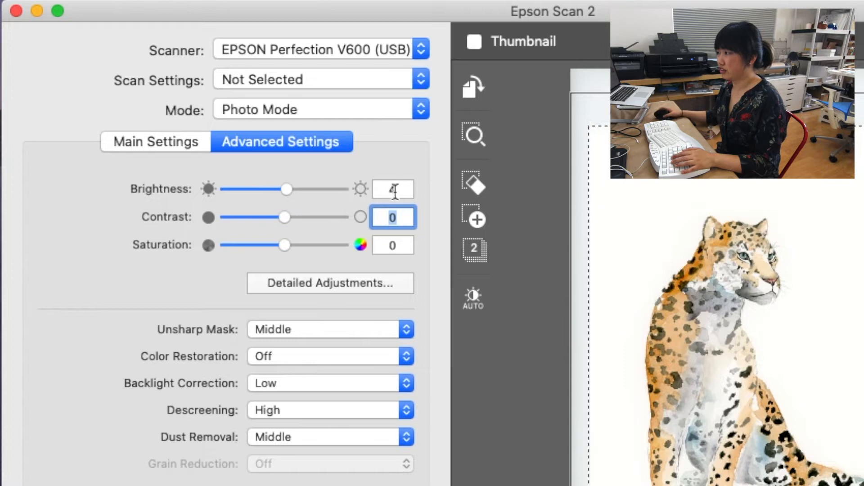
Step: Try a scan brightness of 30 and return it to 4
double_click(394, 191)
text(30)
key(Tab)
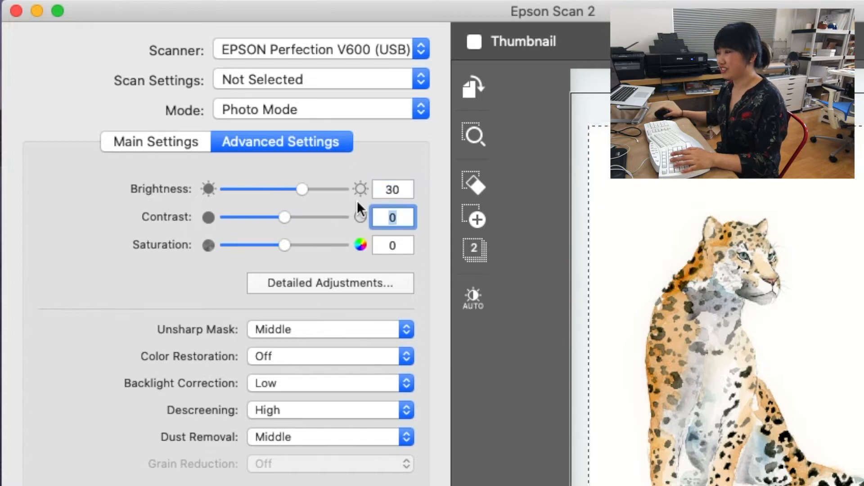
double_click(393, 188)
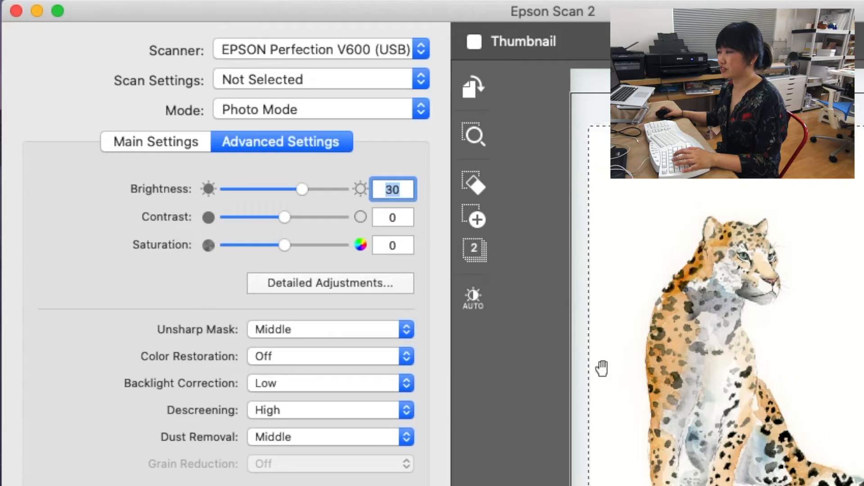
text(4)
key(Tab)
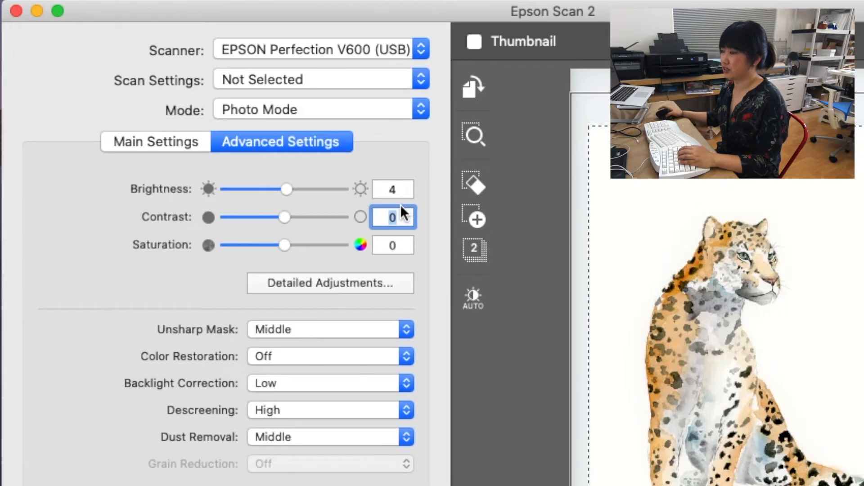
key(Tab)
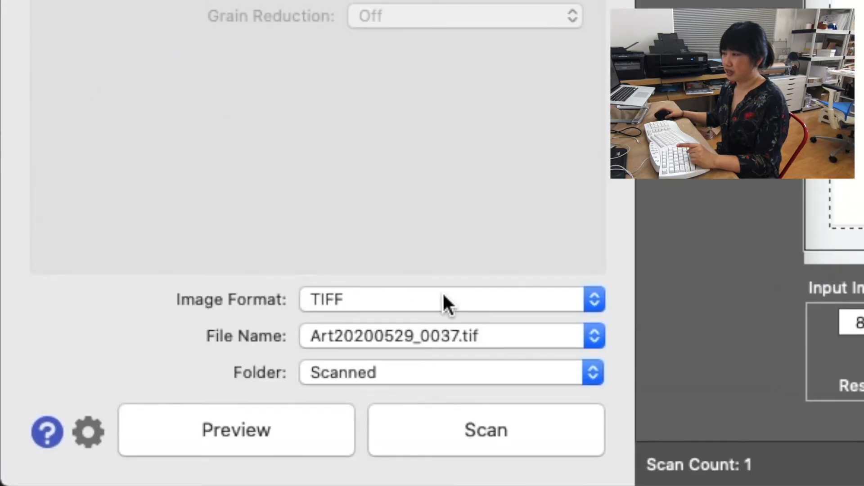
Step: Check the format, file name and folder options, and scan the artwork as a TIFF into the Scanned folder
click(434, 303)
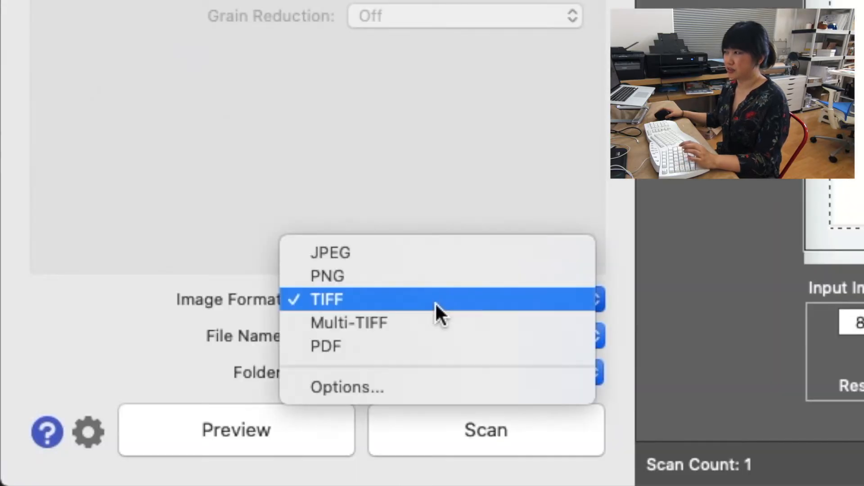
click(436, 302)
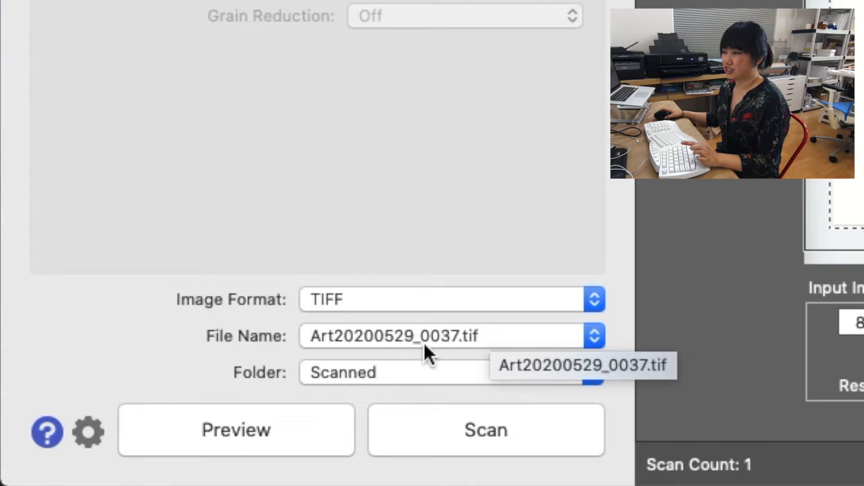
click(412, 335)
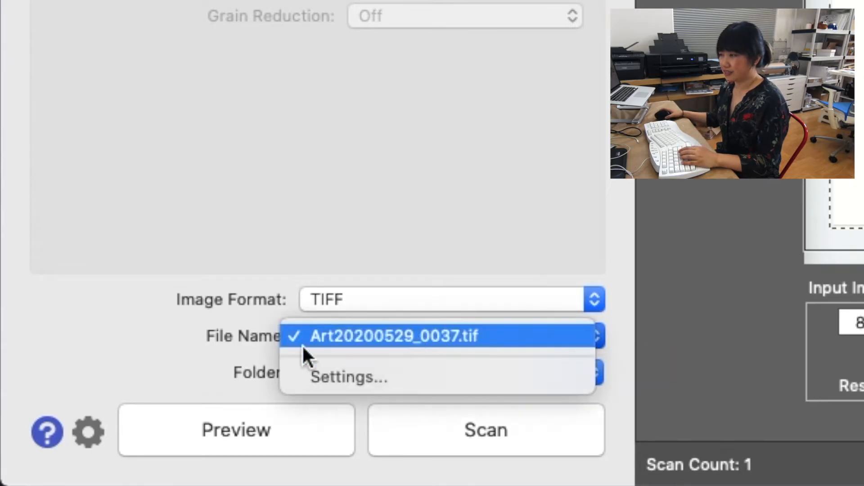
click(209, 335)
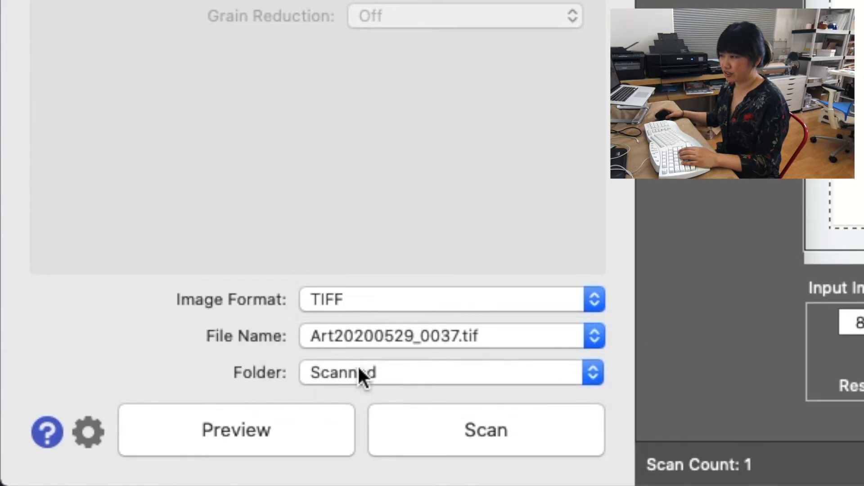
click(358, 370)
click(252, 377)
click(336, 372)
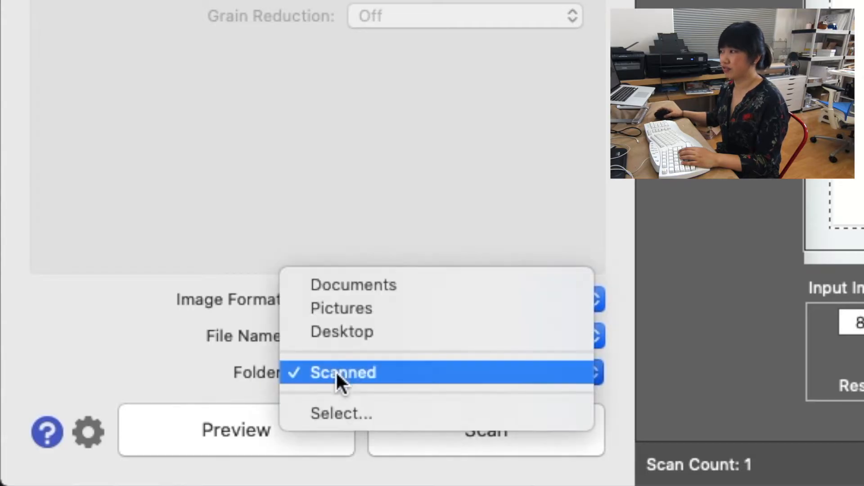
click(341, 407)
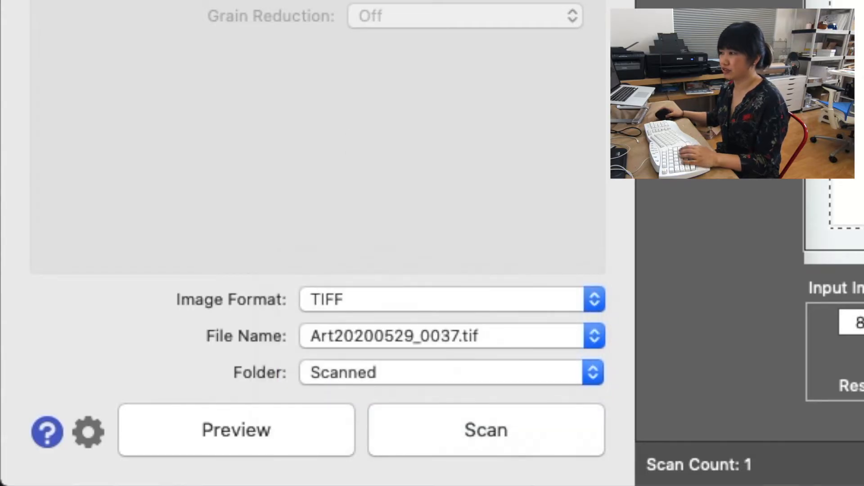
key(Escape)
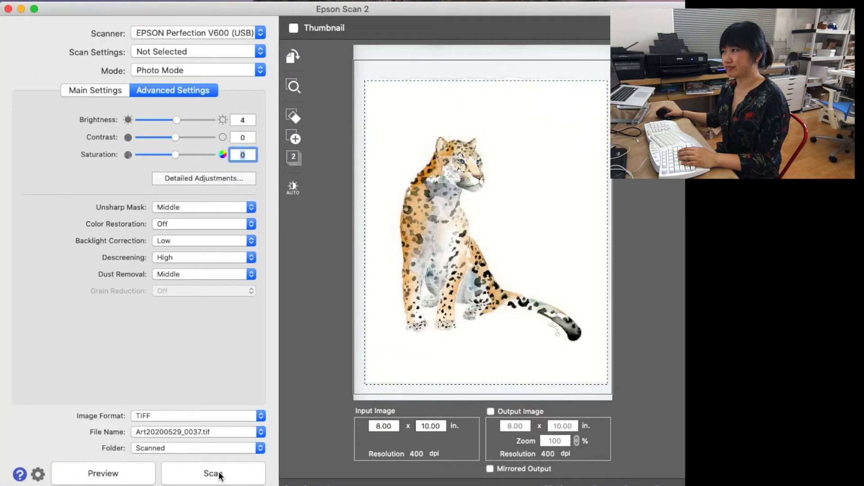
click(491, 425)
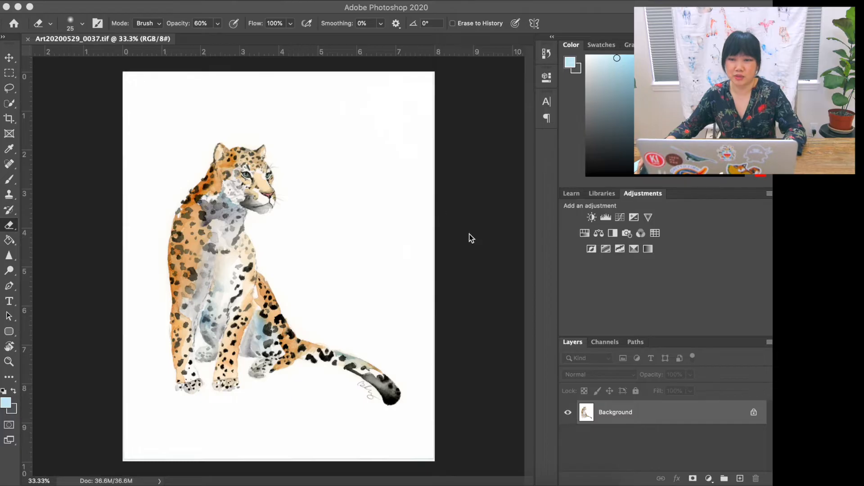
Step: In Photoshop, duplicate the Background layer of the scanned artwork and name the copy Jaguar
right_click(615, 415)
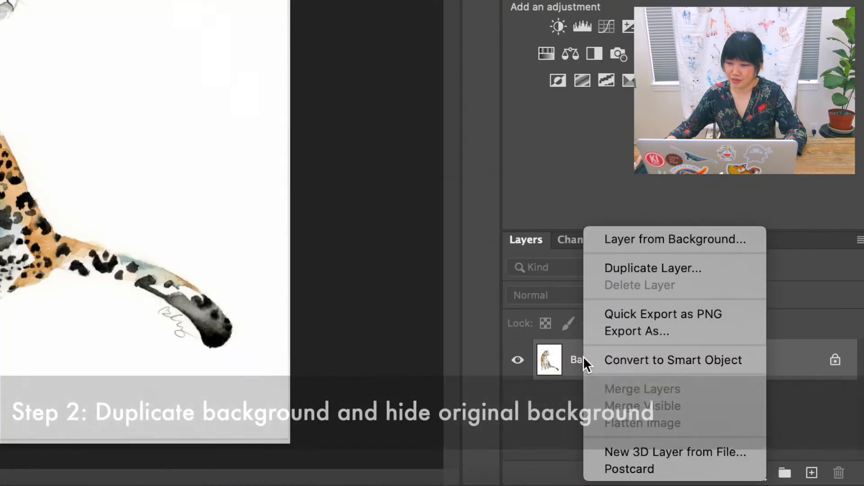
click(634, 269)
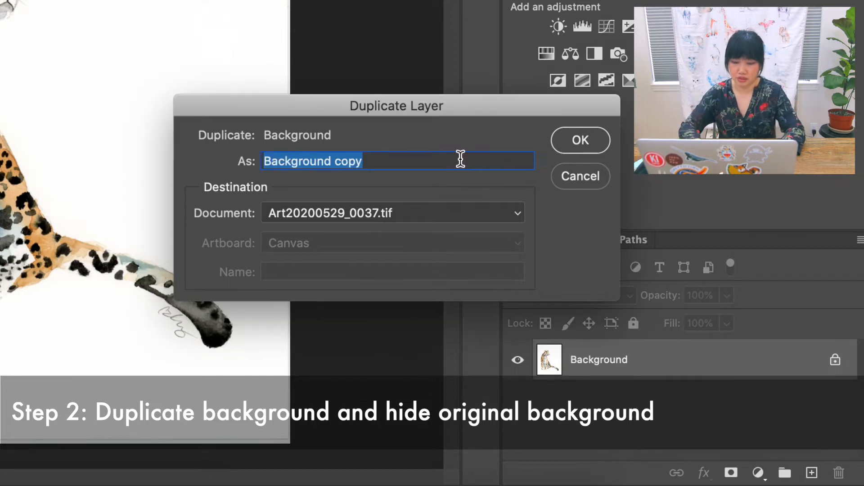
text(Jaguar)
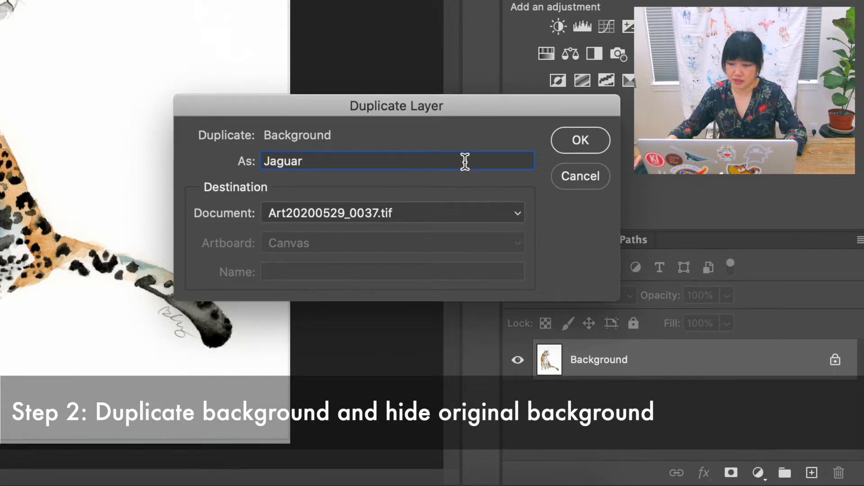
click(572, 140)
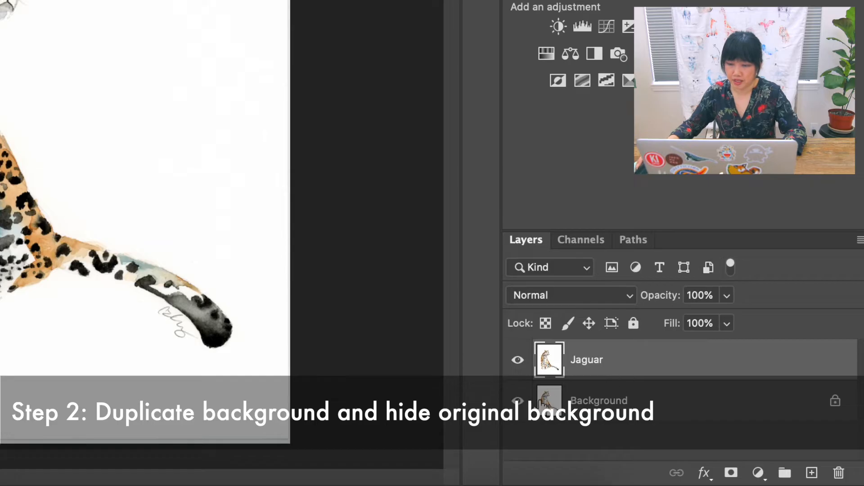
Step: Hide the original Background layer and make the Jaguar layer active
click(519, 402)
click(604, 401)
click(607, 368)
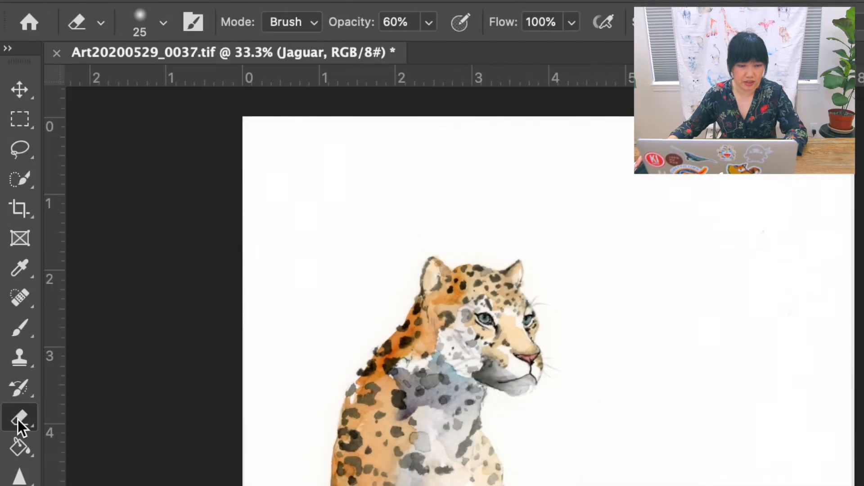
Step: Activate the Magic Eraser tool and set its tolerance to 50
right_click(18, 419)
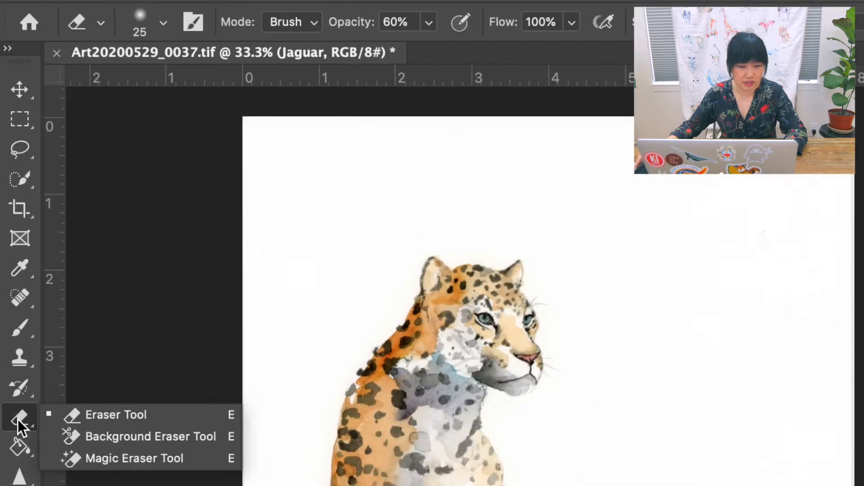
click(164, 462)
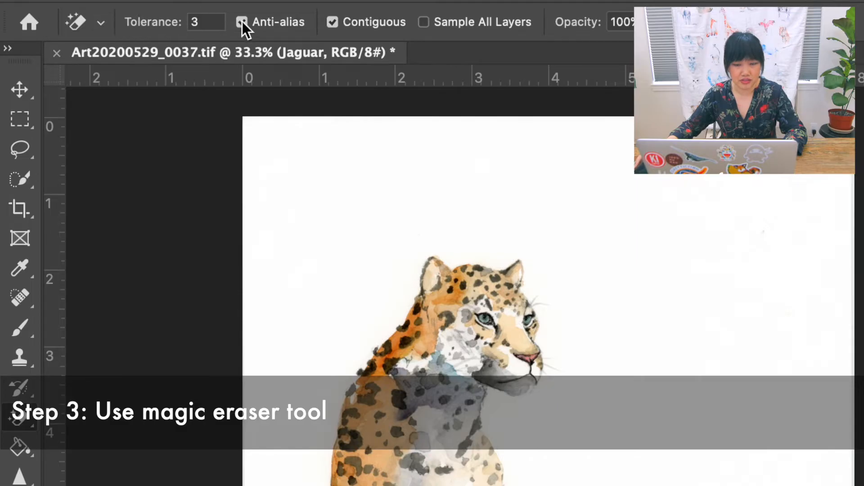
click(199, 22)
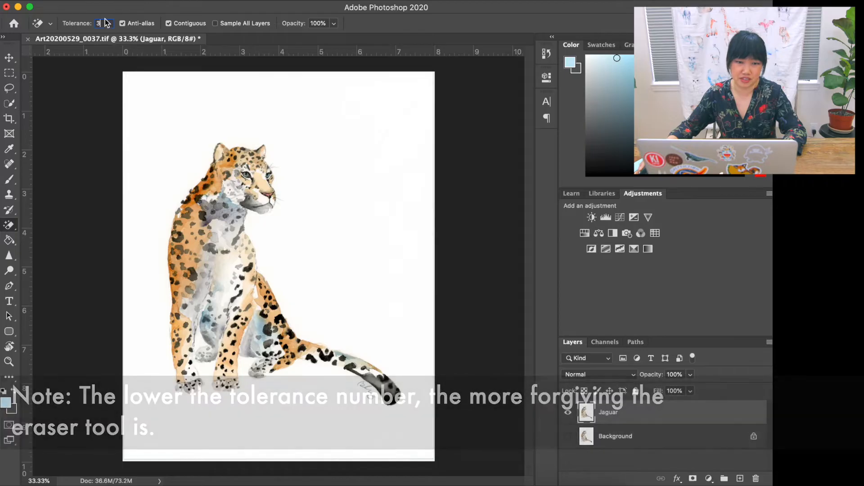
drag(106, 24, 88, 23)
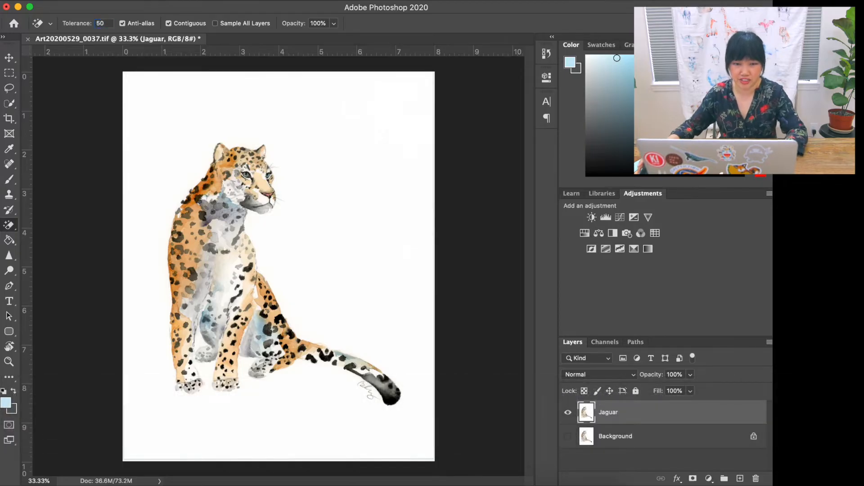
key(Return)
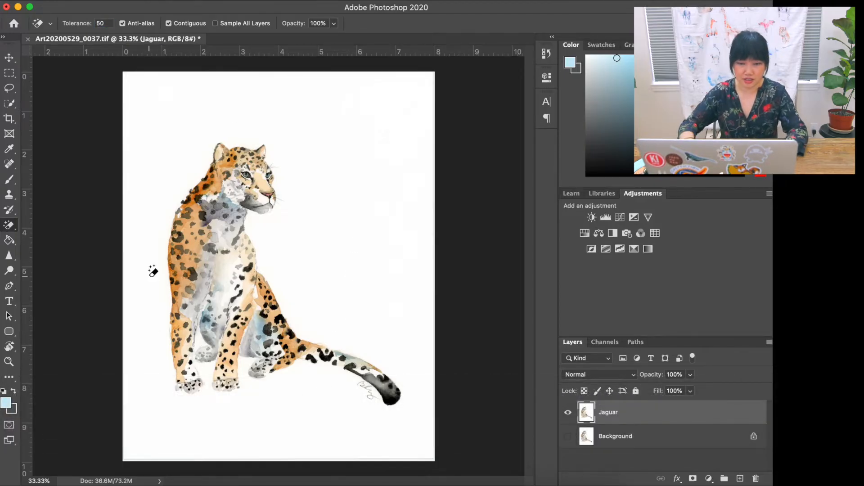
Step: Try erasing the white background around the jaguar at tolerance 50, check the legs and tail, and undo the erasure
key(super+equal)
key(super+equal)
scroll(158, 275, down, 5)
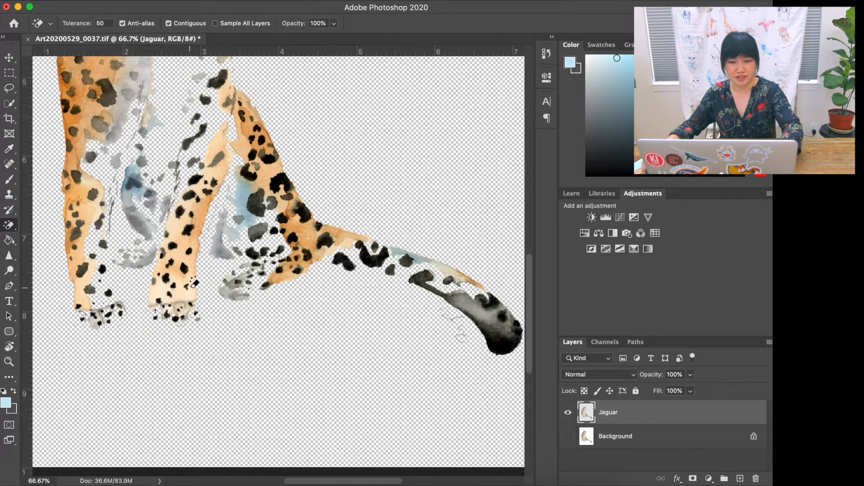
key(super+z)
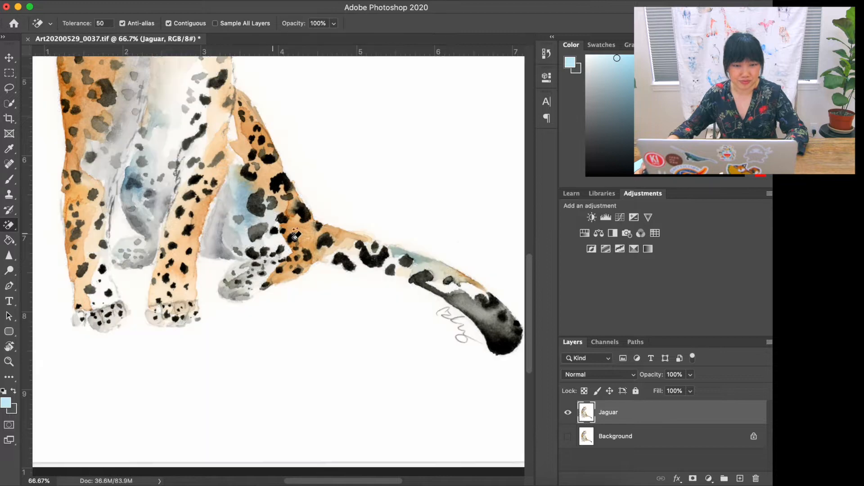
Step: Try erasing the white background with the Magic Eraser tolerance at 30, and undo the erasure
click(100, 23)
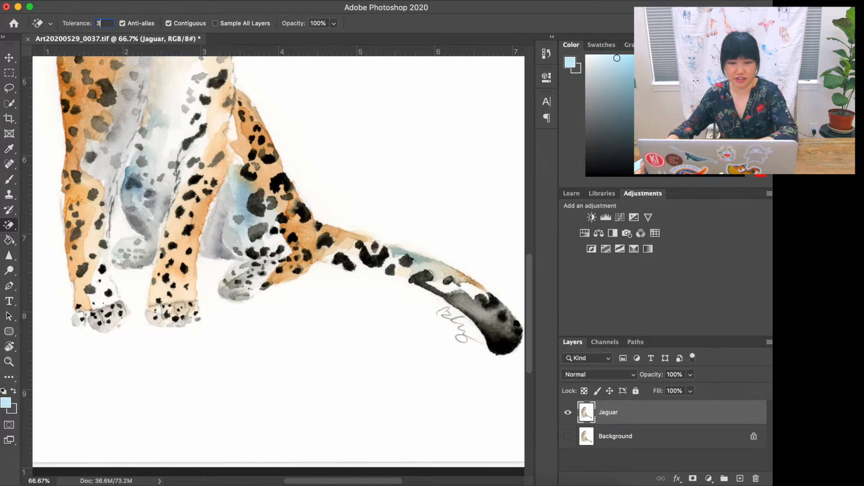
click(296, 370)
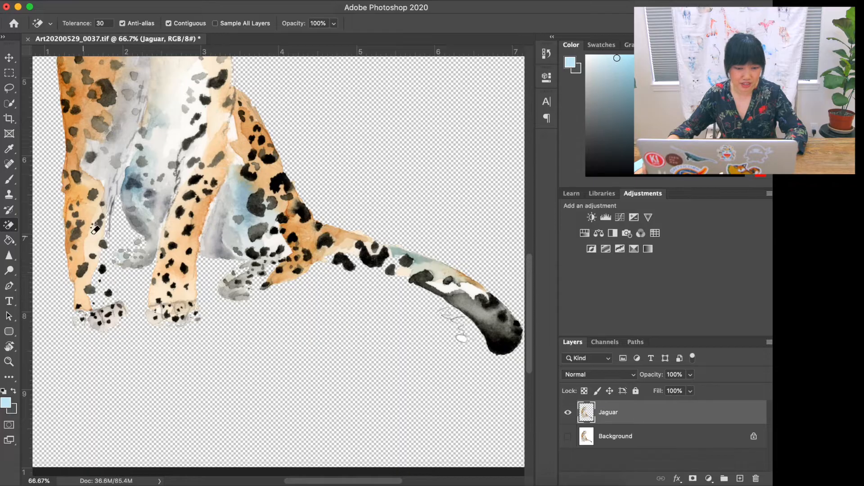
key(super+z)
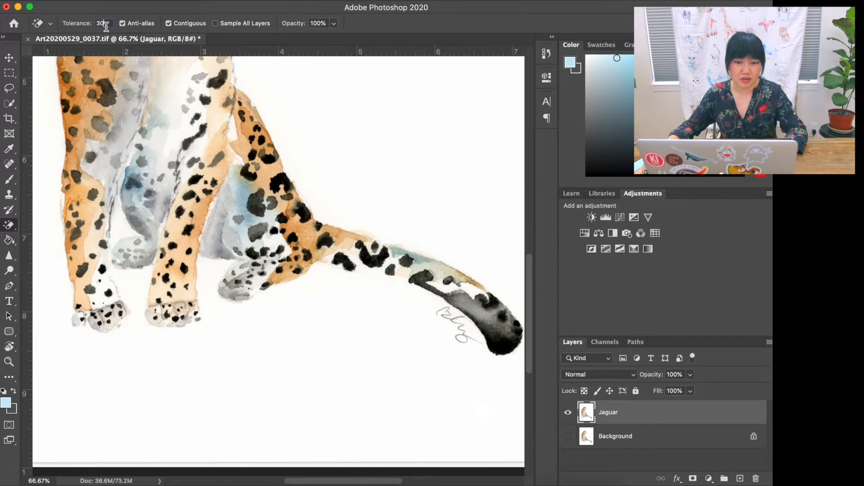
Step: Set the Magic Eraser tolerance to 5 and erase the white background around the jaguar
scroll(201, 204, up, 5)
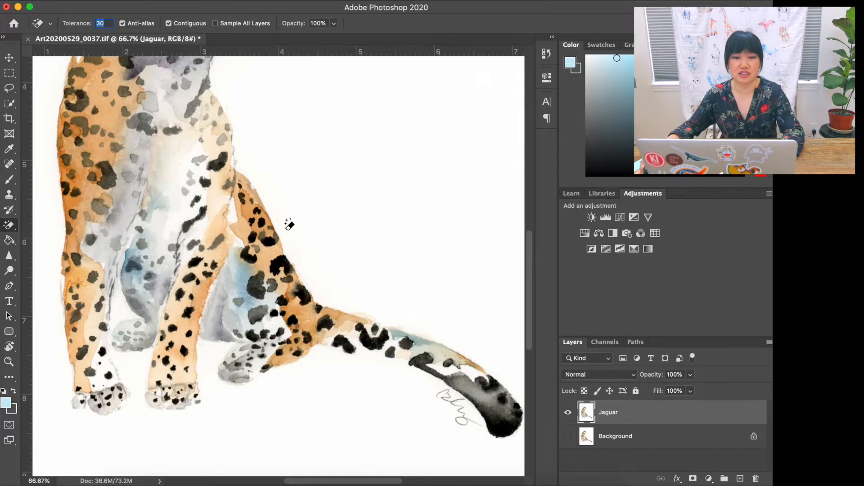
text(5)
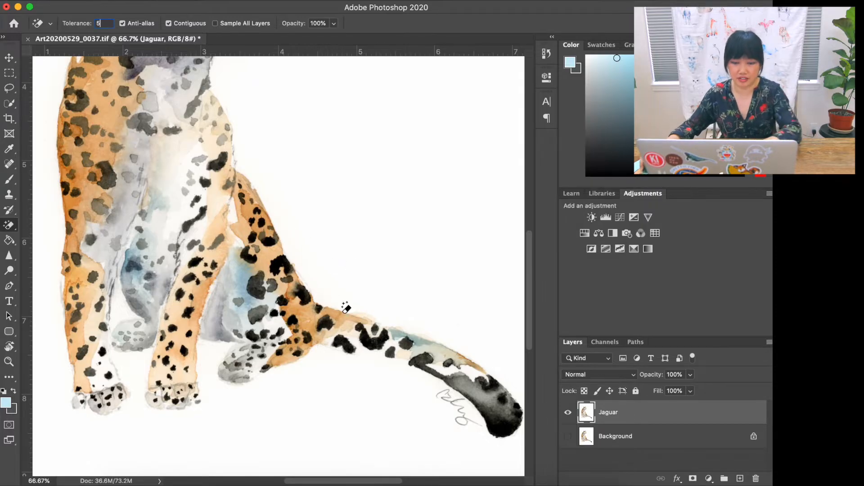
click(362, 410)
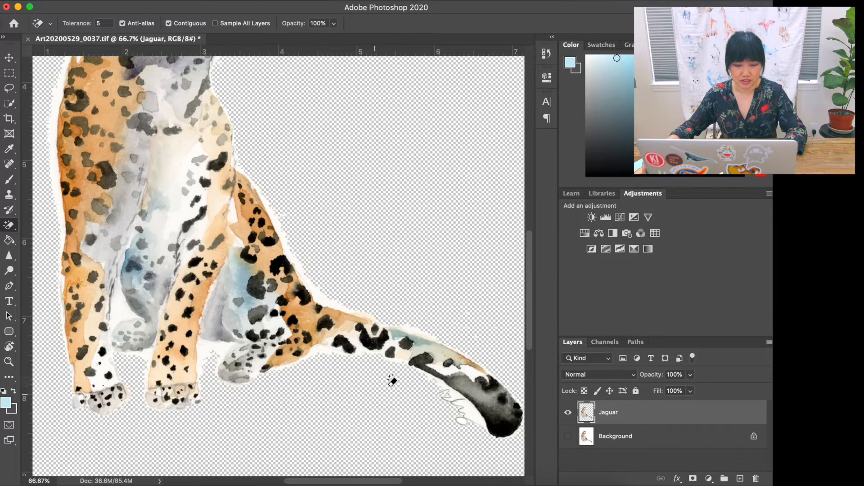
Step: Examine the edges of the cut-out jaguar from the paws and tail up to the head for leftover white
scroll(140, 373, up, 1)
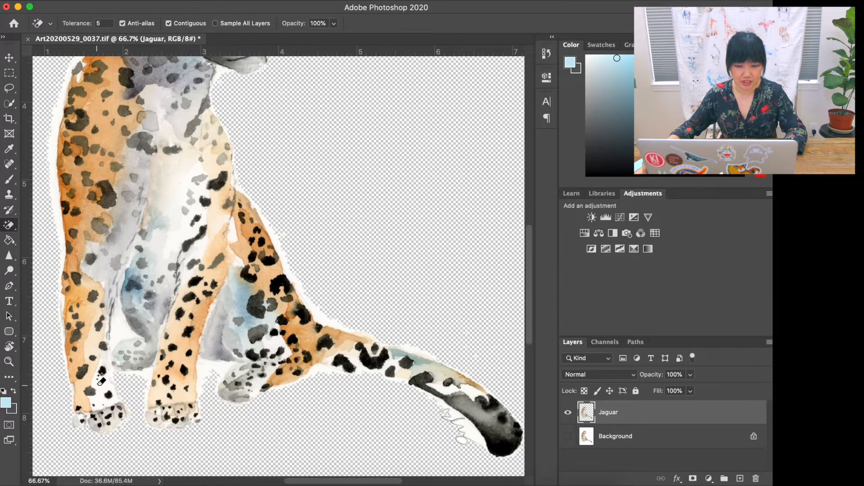
scroll(145, 381, up, 1)
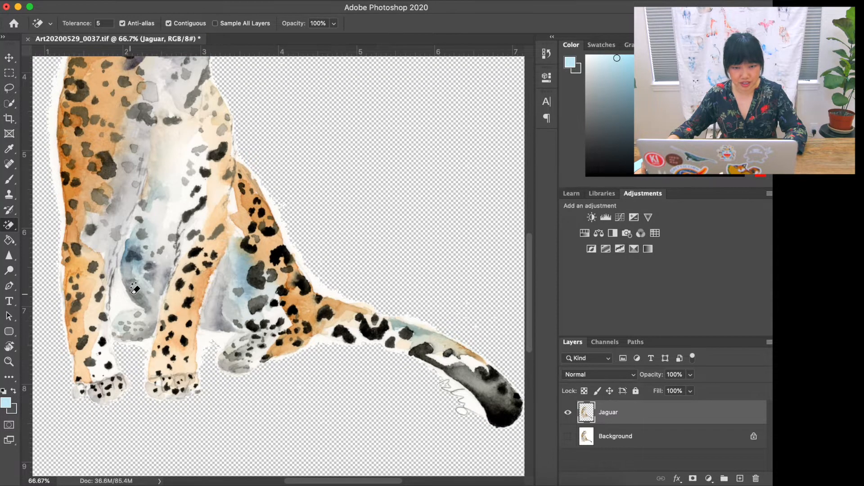
scroll(135, 288, up, 1)
scroll(140, 291, up, 2)
scroll(174, 205, up, 2)
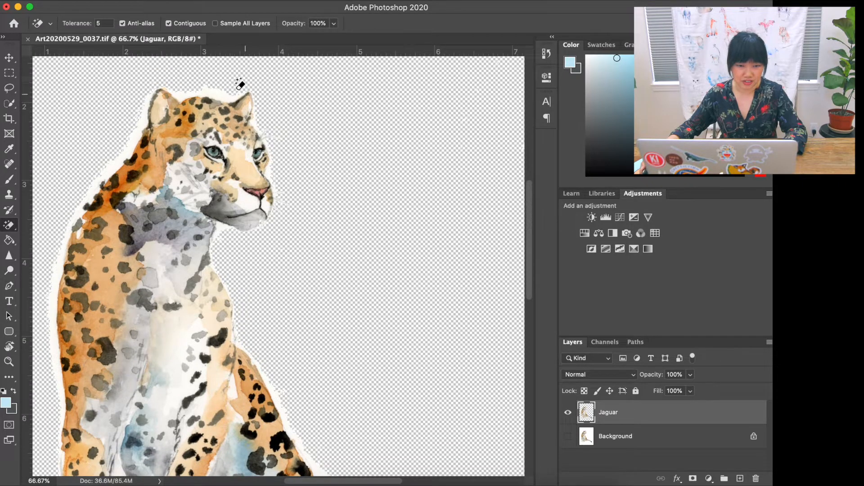
scroll(122, 135, down, 1)
scroll(63, 288, down, 2)
scroll(50, 276, down, 2)
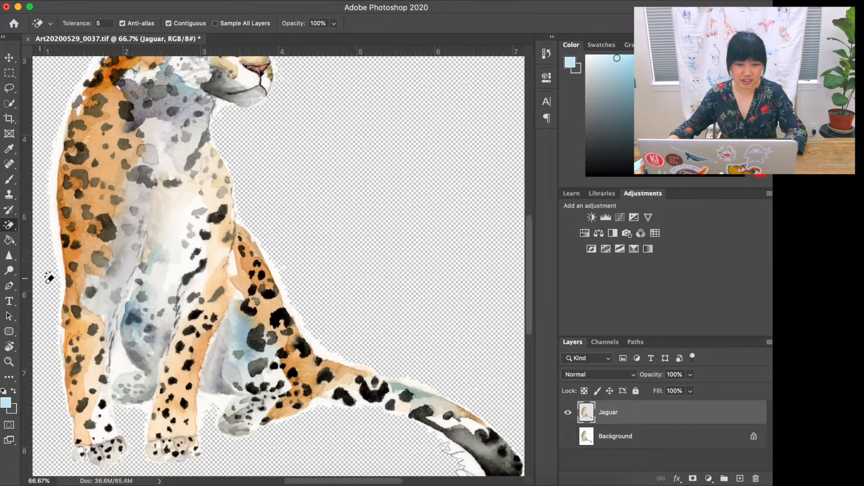
scroll(117, 180, up, 3)
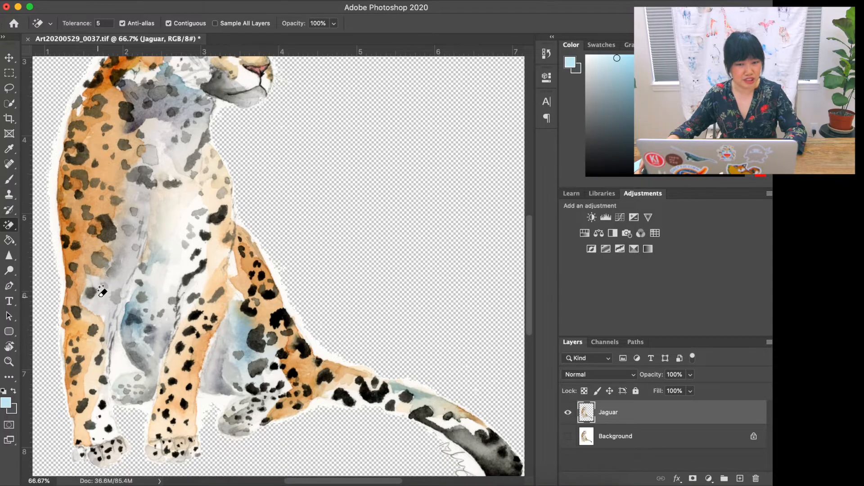
scroll(243, 205, down, 4)
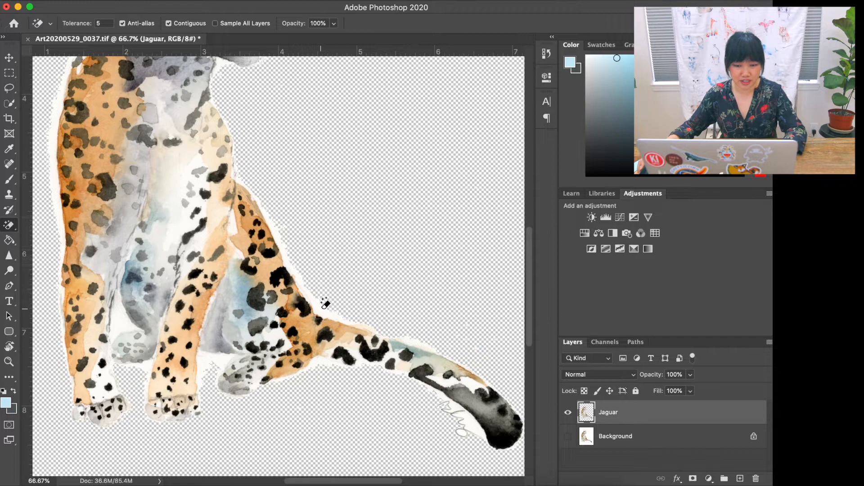
Step: Erase the leftover white along the jaguar's back and the enclosed white patches between its legs
click(324, 306)
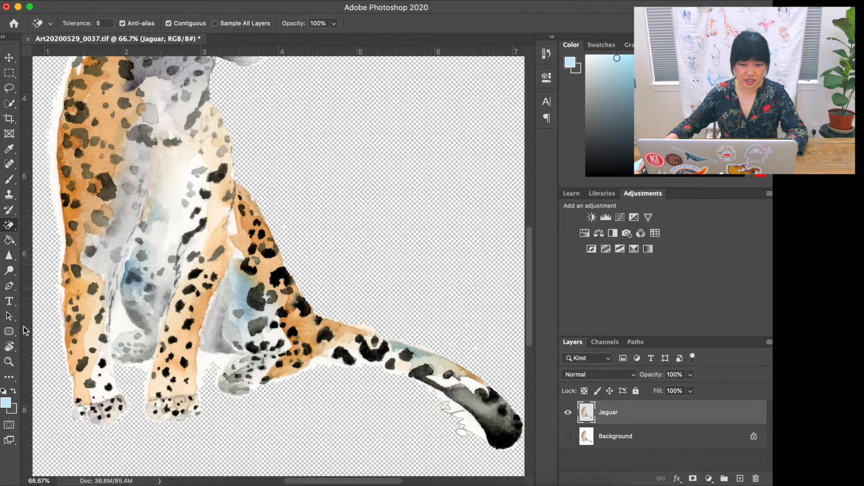
key(super+equal)
scroll(192, 396, down, 2)
click(196, 382)
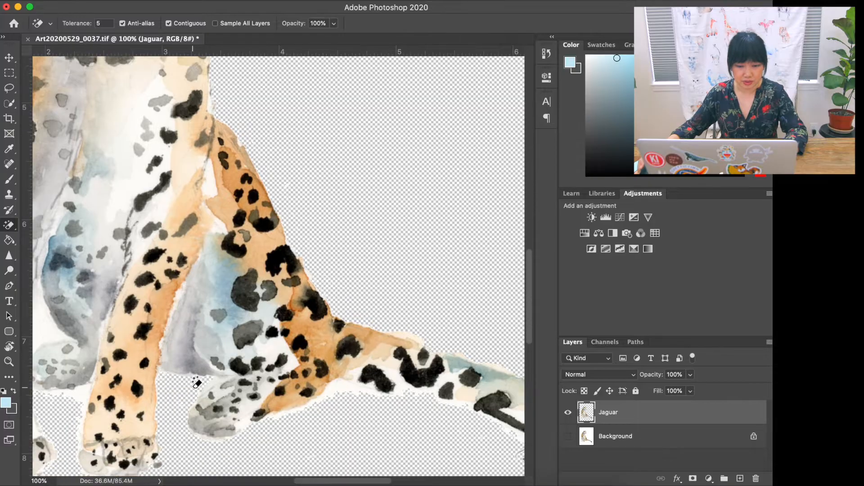
scroll(196, 381, down, 3)
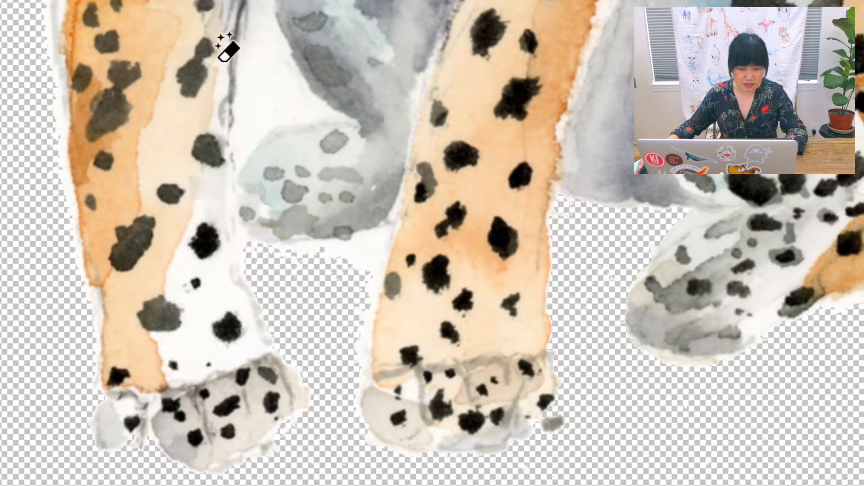
click(266, 83)
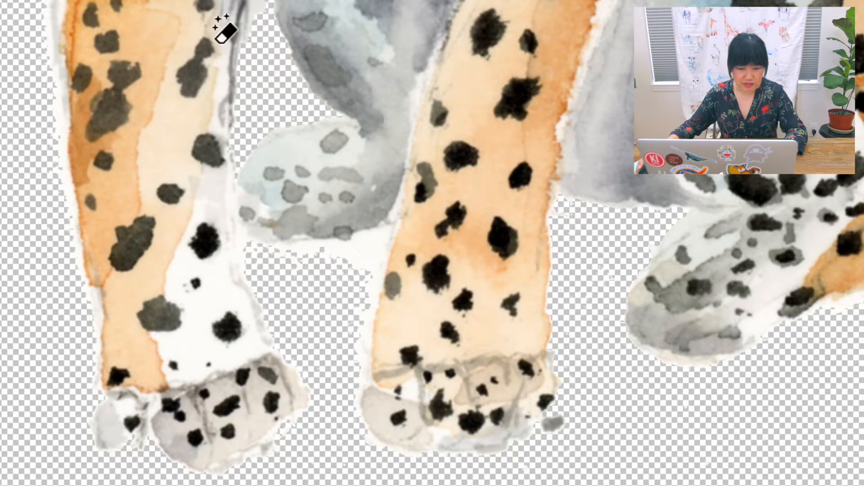
Step: Try erasing the white strip below the rear paw between the front legs at tolerance 5, and undo it
click(361, 243)
key(ctrl+z)
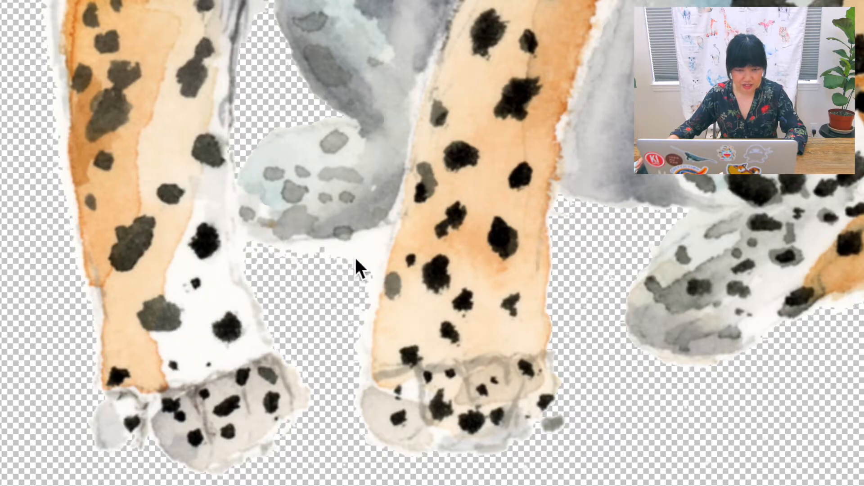
click(225, 256)
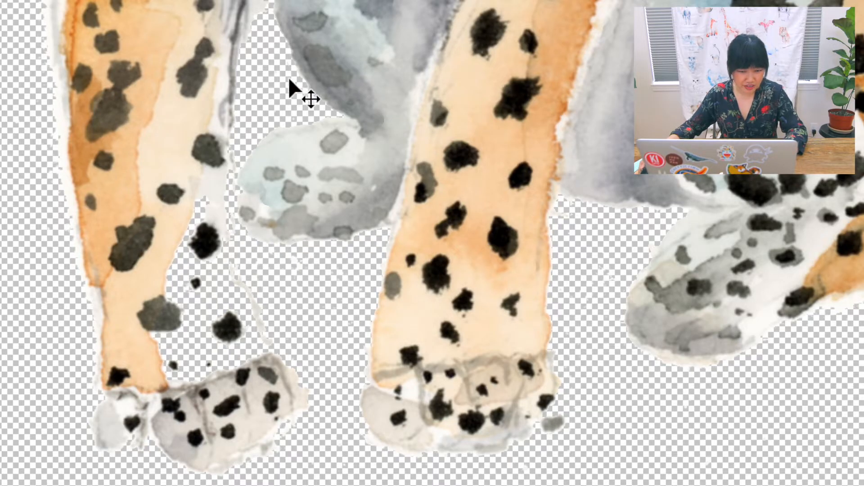
key(ctrl+z)
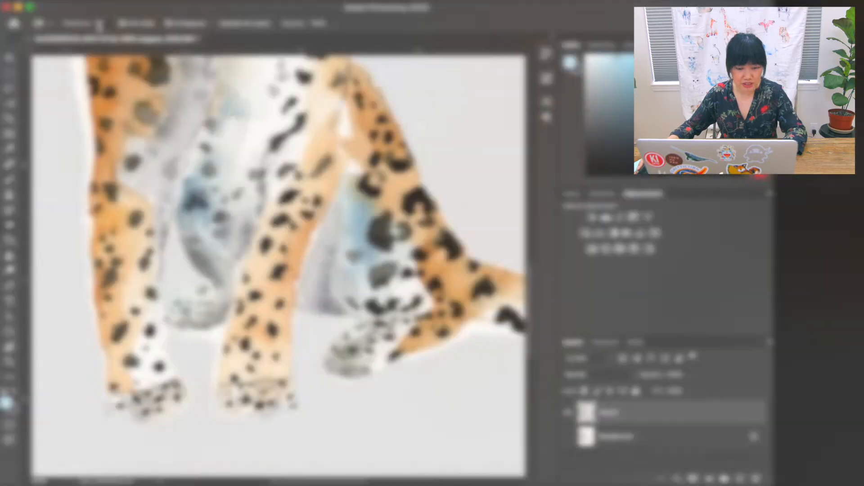
Step: Try erasing the white strip below the rear paw with the tolerance at 3, and undo it
text(3)
key(Return)
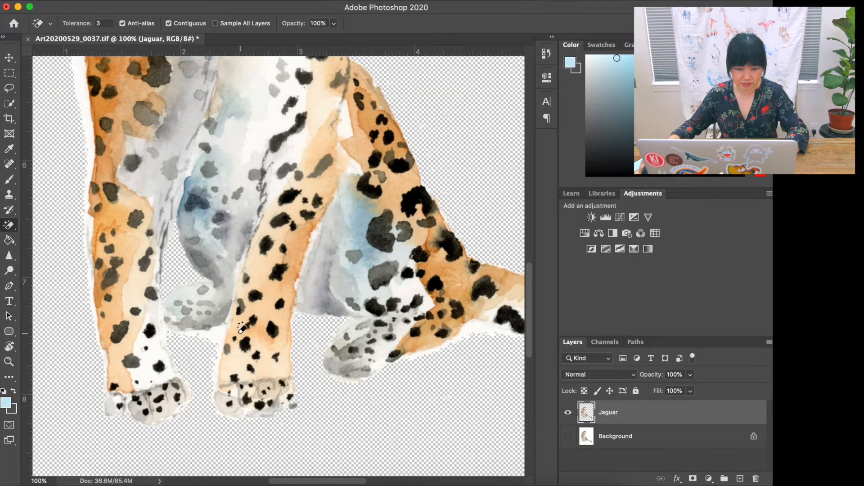
click(218, 336)
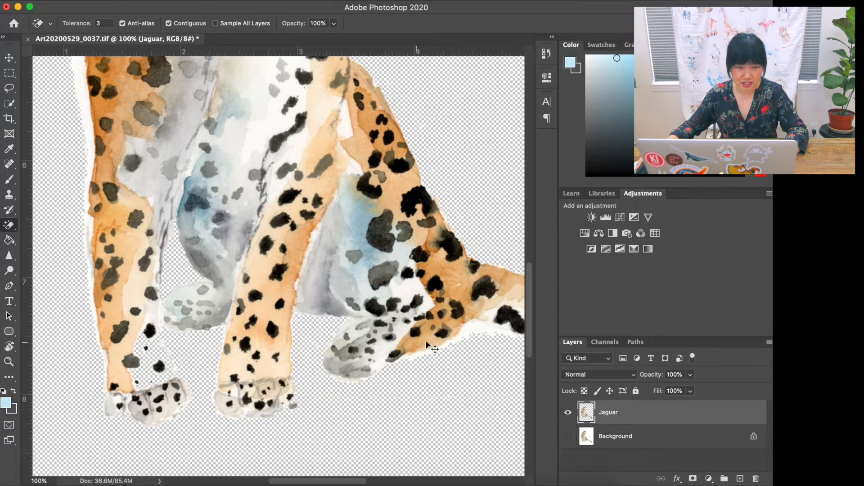
key(super+z)
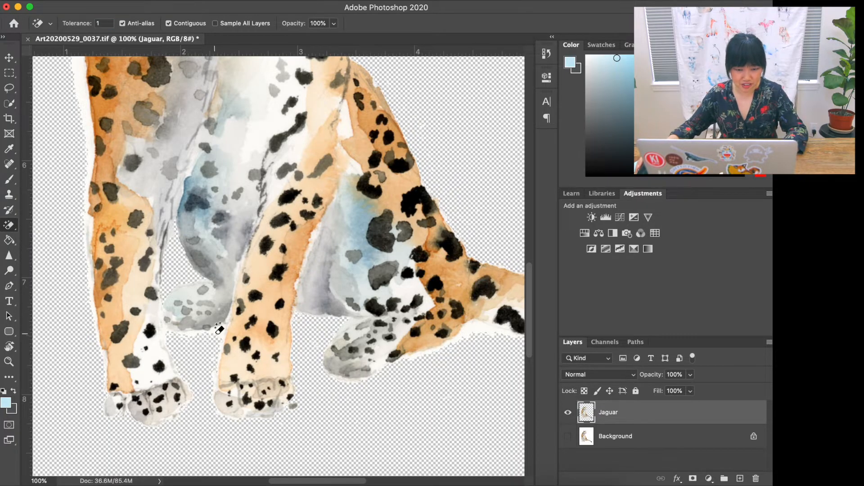
Step: Try erasing the white bits below the rear paw at tolerance 1, and undo the last erasures
scroll(222, 250, up, 3)
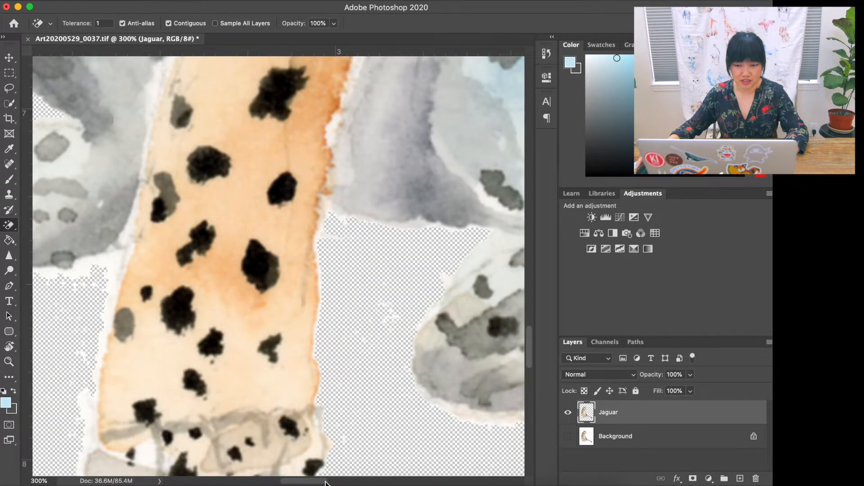
drag(325, 483, 296, 483)
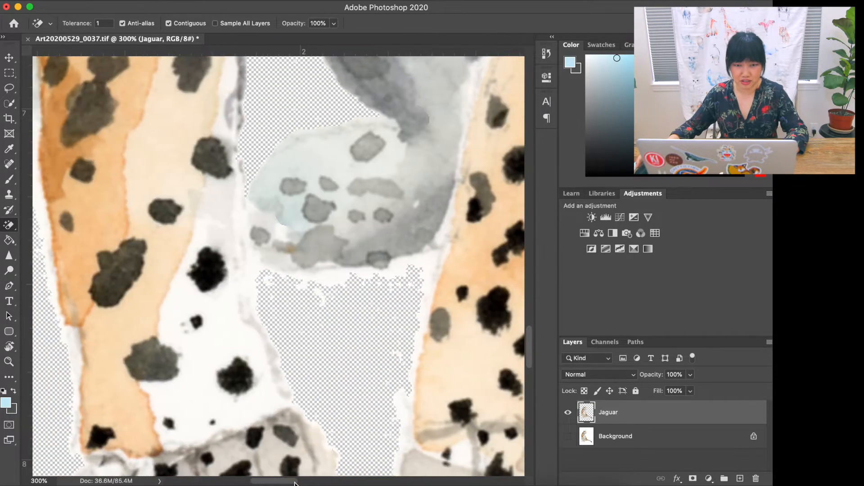
click(337, 283)
scroll(380, 278, down, 2)
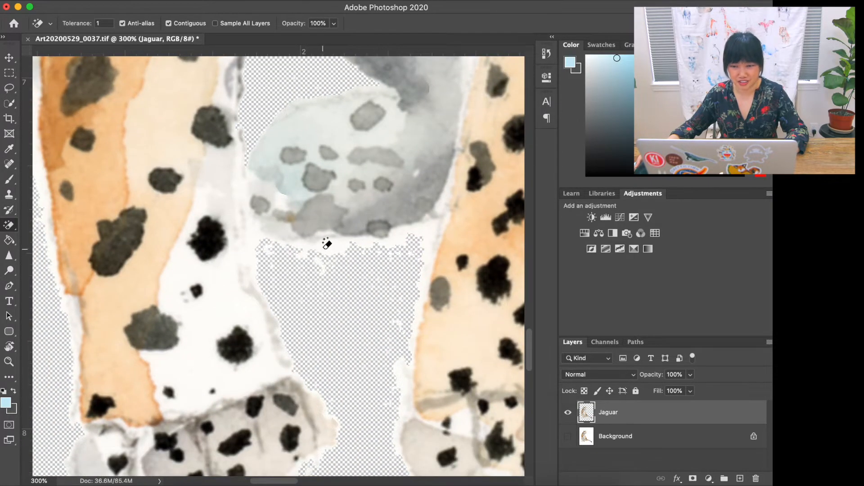
click(427, 231)
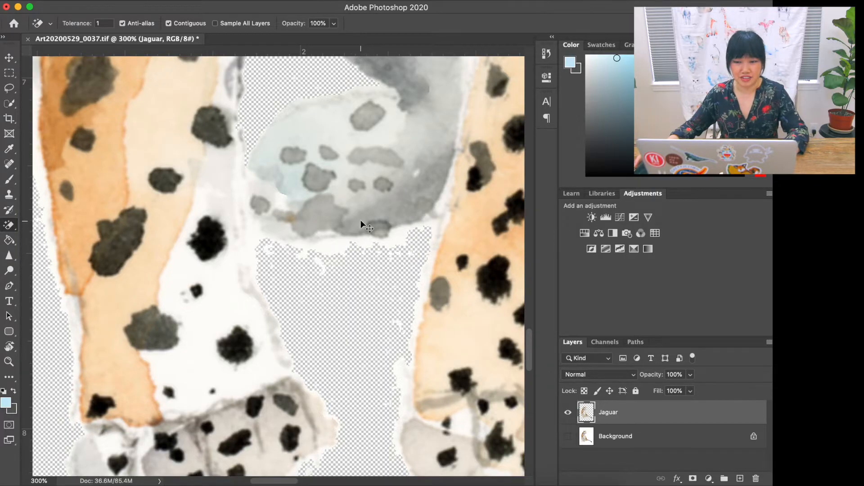
key(super+z)
key(super+z)
Step: Set the Magic Eraser tolerance back to 5 and activate the Lasso tool for the area between the front legs
click(104, 21)
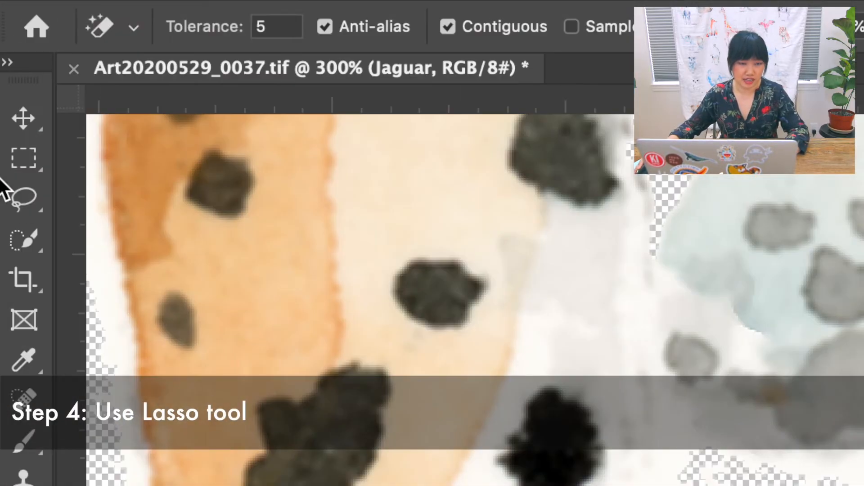
click(19, 195)
right_click(16, 211)
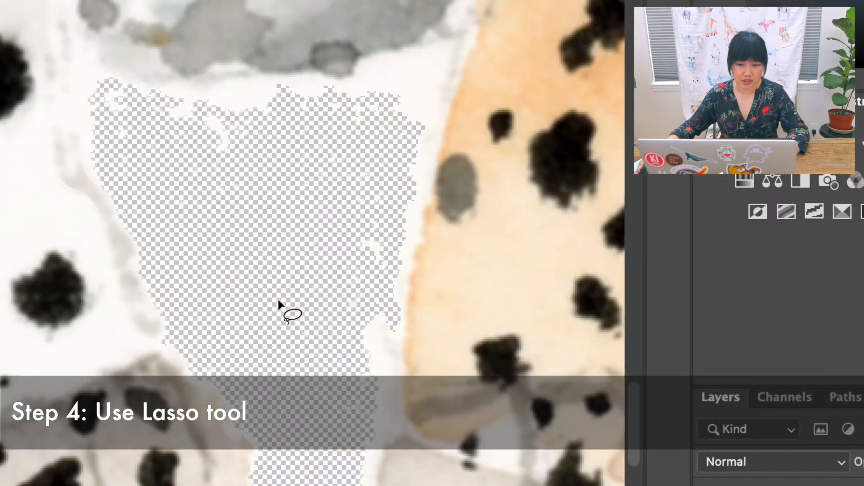
Step: Lasso the leftover white area between the front legs below the rear paw, delete it, and deselect
mouse_move(164, 333)
mouse_down()
mouse_move(149, 267)
mouse_move(97, 176)
mouse_move(79, 78)
mouse_move(85, 68)
mouse_move(150, 80)
mouse_up()
mouse_move(233, 86)
mouse_down()
mouse_move(350, 78)
mouse_move(371, 59)
mouse_move(419, 50)
mouse_up()
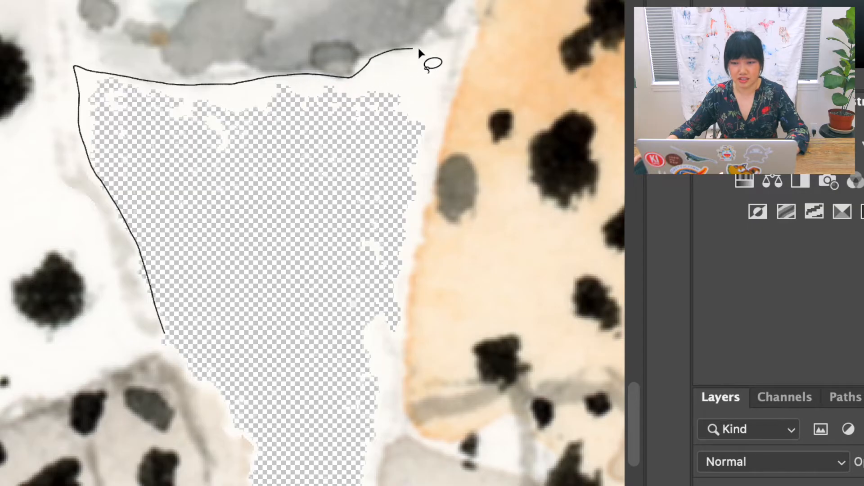
drag(441, 85, 418, 144)
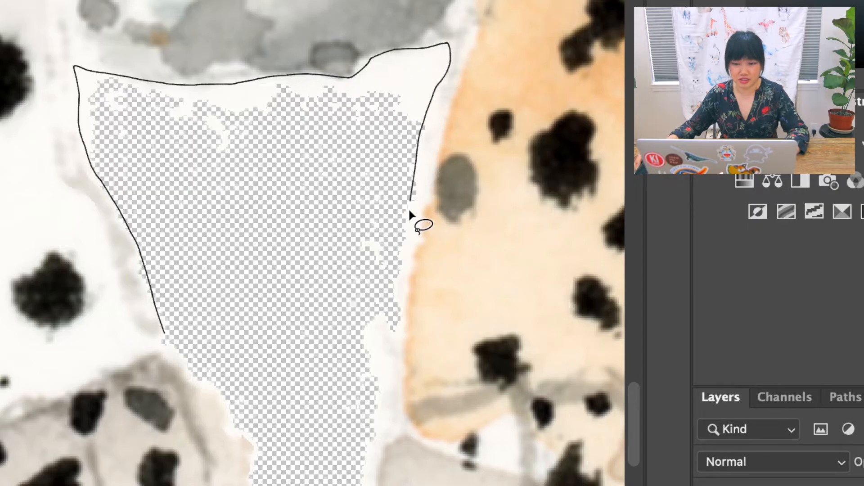
mouse_move(383, 333)
mouse_down()
mouse_move(274, 386)
mouse_move(224, 384)
mouse_move(171, 355)
mouse_move(162, 337)
mouse_up()
key(Delete)
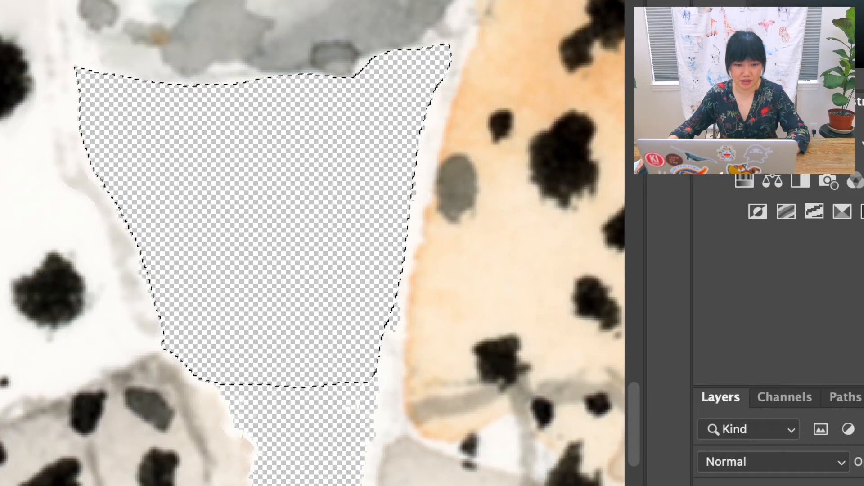
key(super+d)
Step: Erase the remaining white strips along the jaguar's back and outer front leg with the Magic Eraser at tolerance 5
click(8, 229)
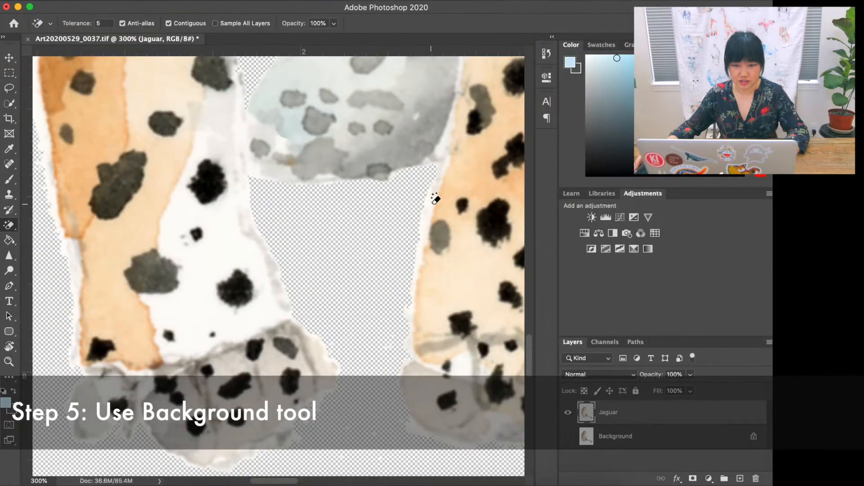
scroll(261, 166, up, 2)
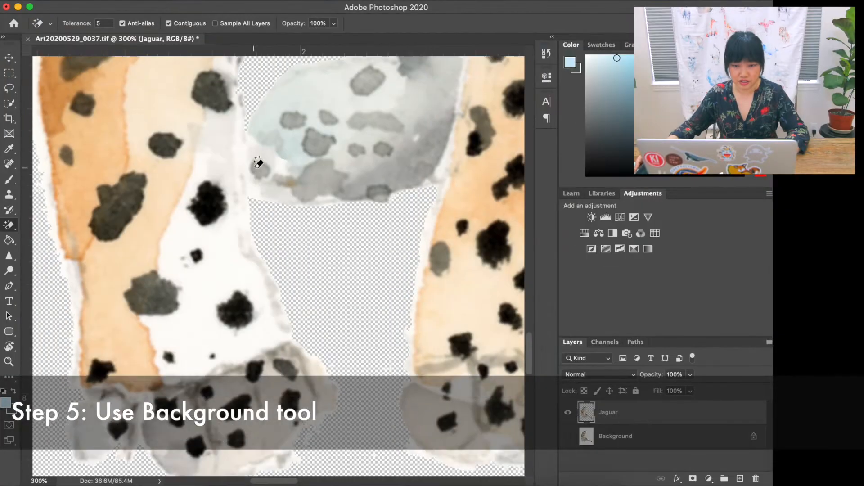
scroll(297, 264, down, 3)
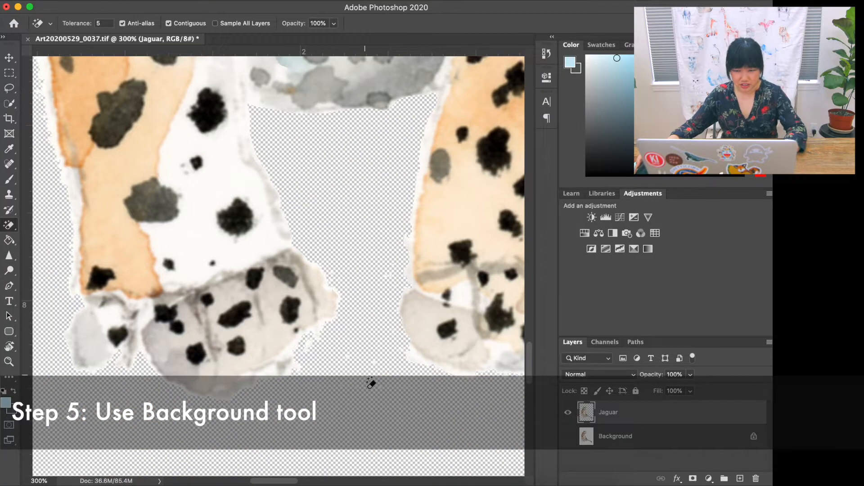
scroll(344, 365, down, 2)
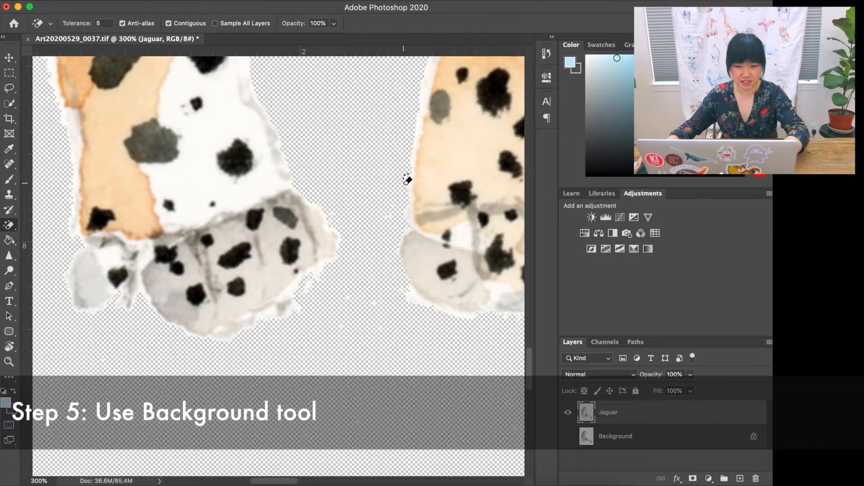
scroll(352, 346, up, 3)
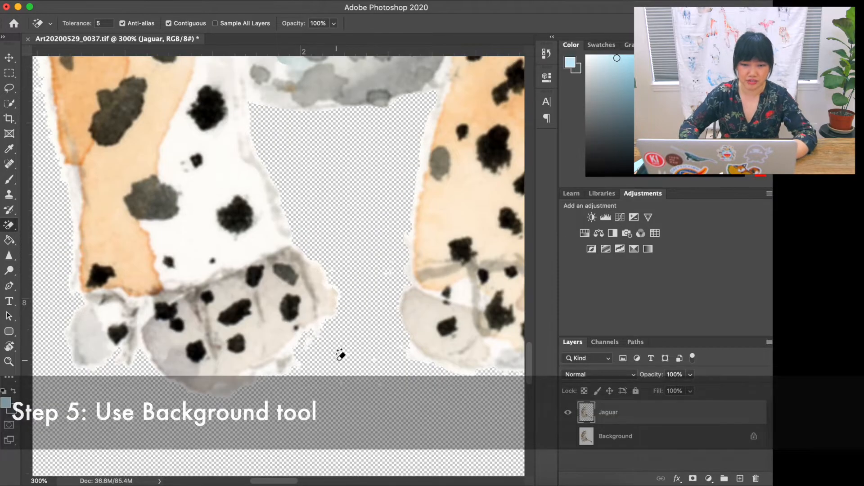
key(super+minus)
key(super+minus)
scroll(360, 364, up, 10)
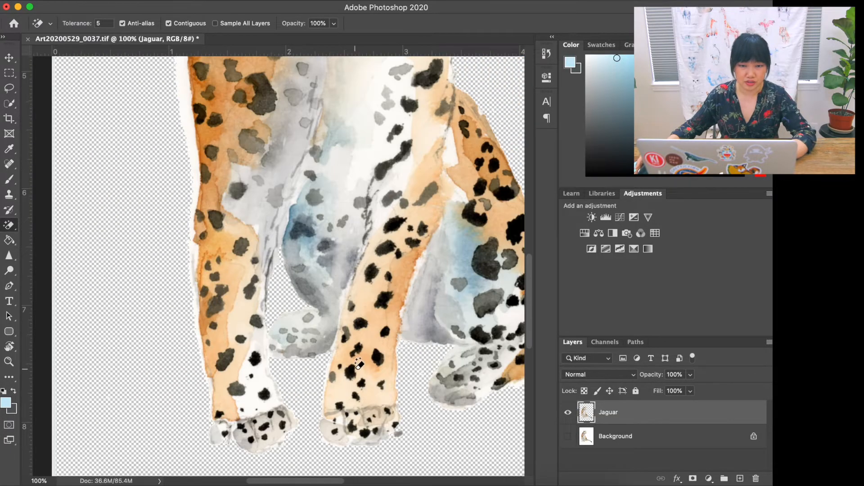
scroll(262, 196, up, 7)
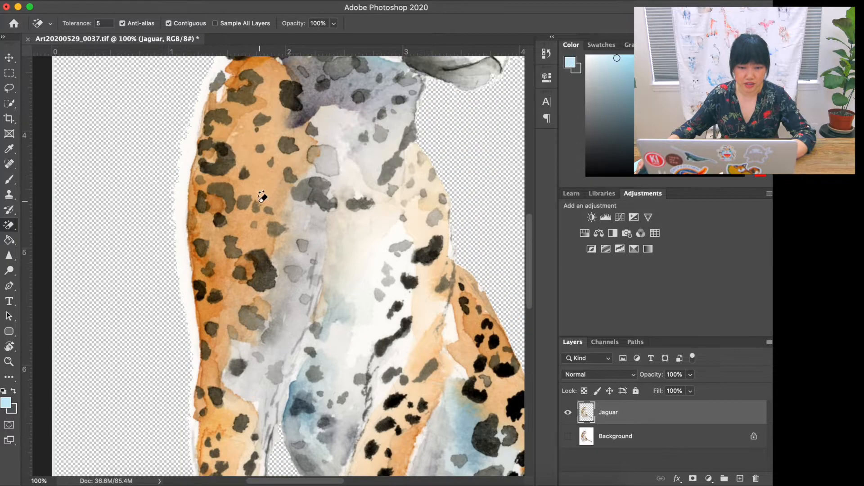
scroll(206, 300, down, 5)
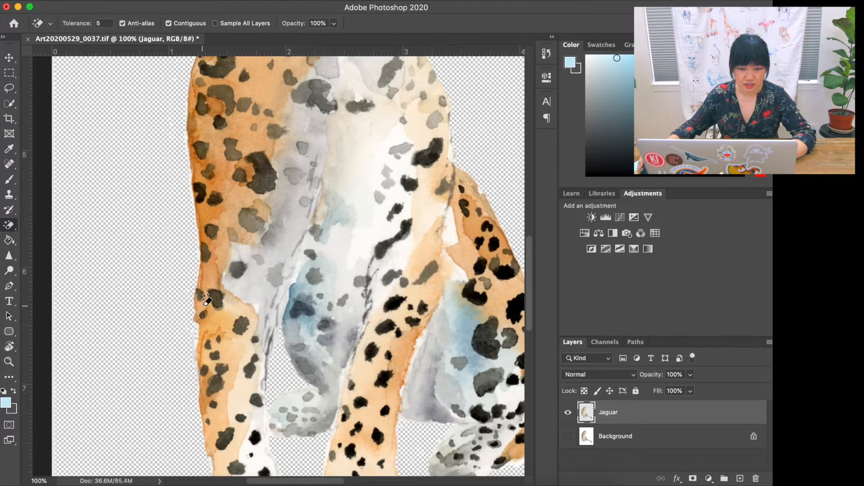
scroll(202, 323, up, 15)
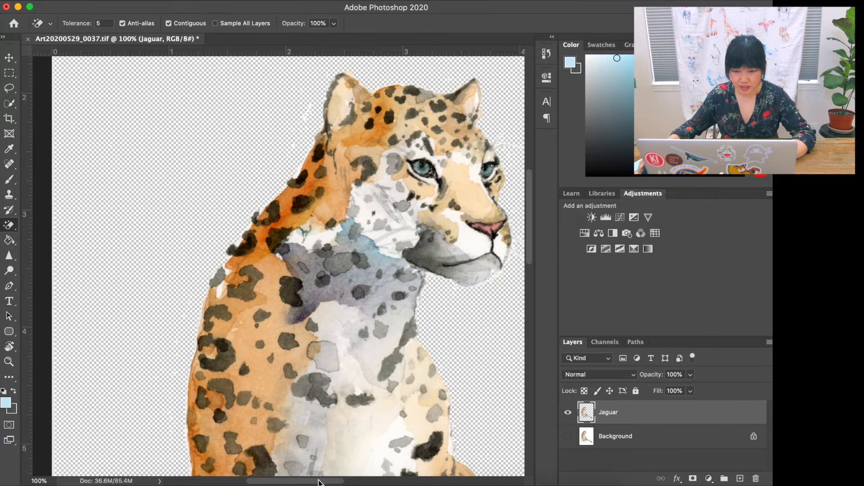
Step: Try erasing the white bits between the whiskers beside the muzzle at tolerance 5, and undo the erasures
scroll(318, 482, right, 10)
scroll(279, 258, up, 5)
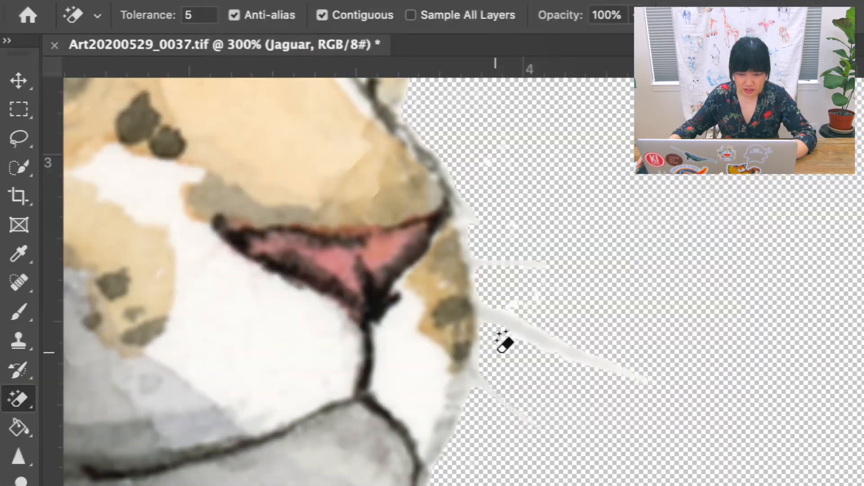
click(495, 343)
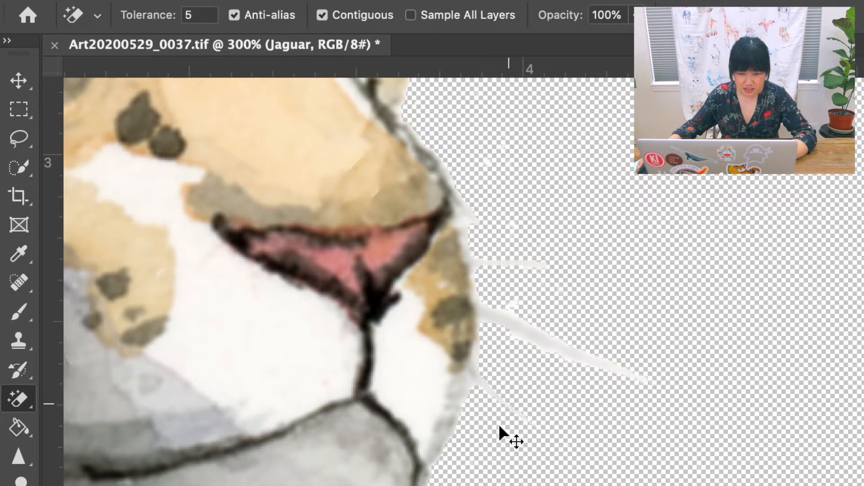
key(ctrl+z)
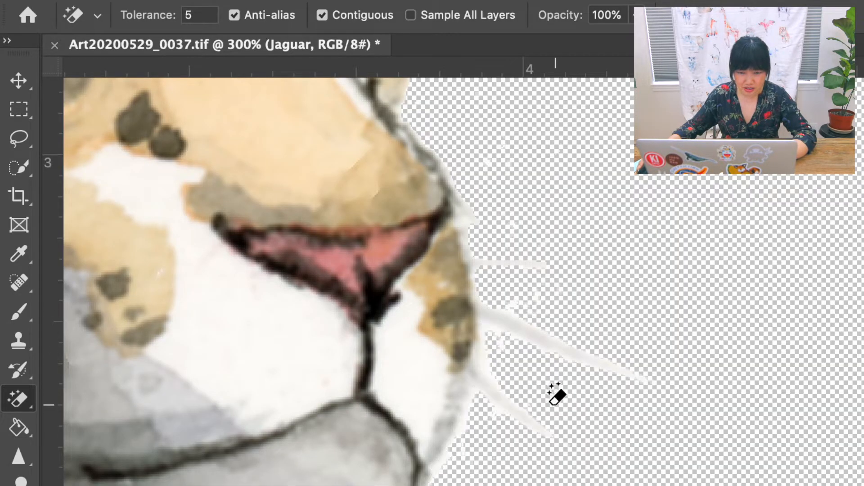
click(491, 369)
key(ctrl+z)
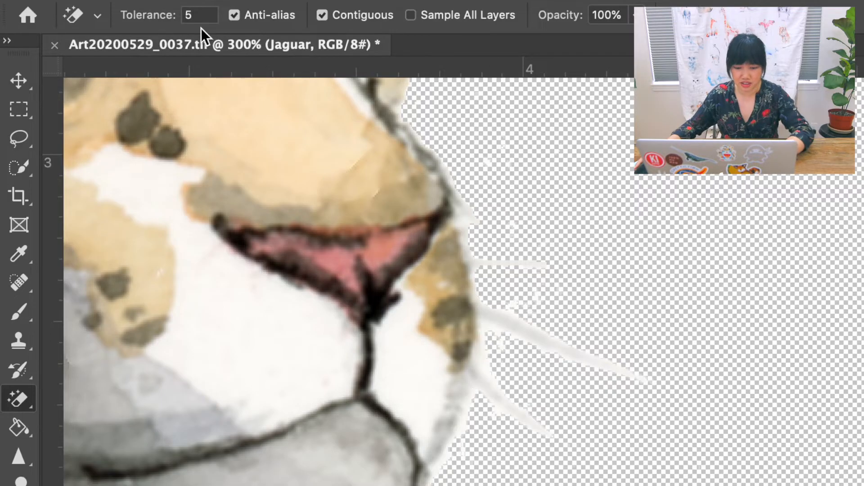
Step: Set the Magic Eraser tolerance to 3
click(180, 16)
text(3)
key(Return)
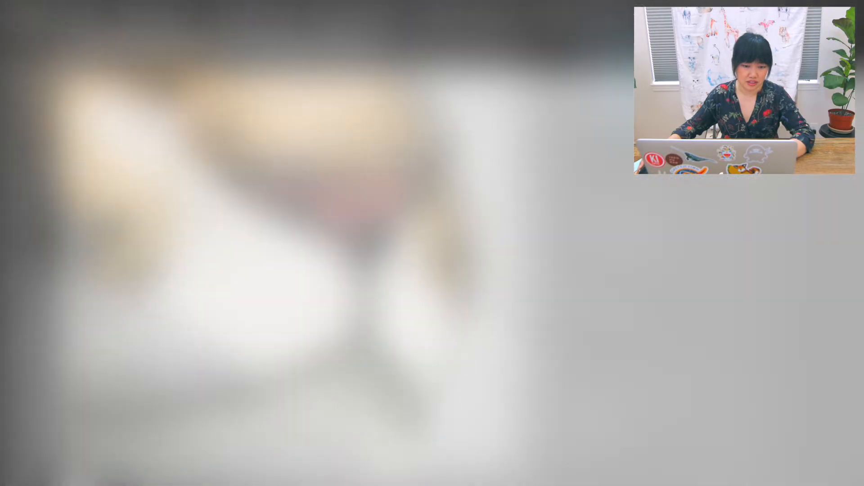
Step: Try erasing the white edge along the underside of the tail's base at tolerance 3, and undo the erasures
key(super+1)
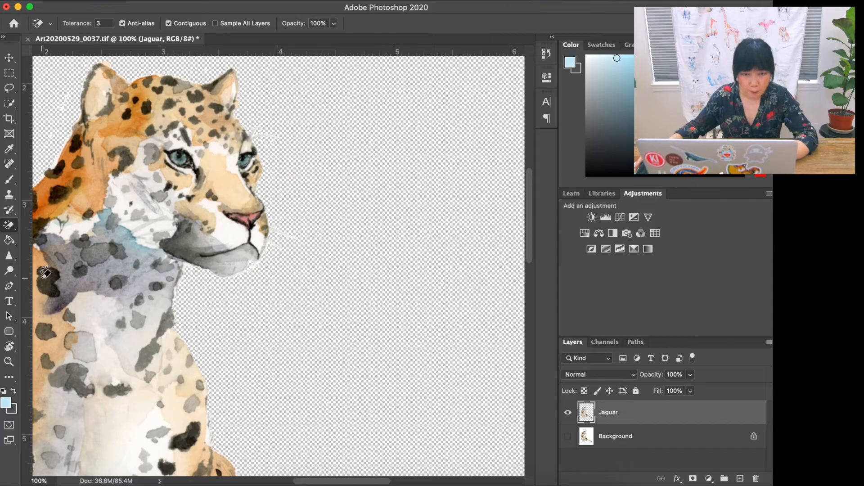
scroll(204, 207, down, 5)
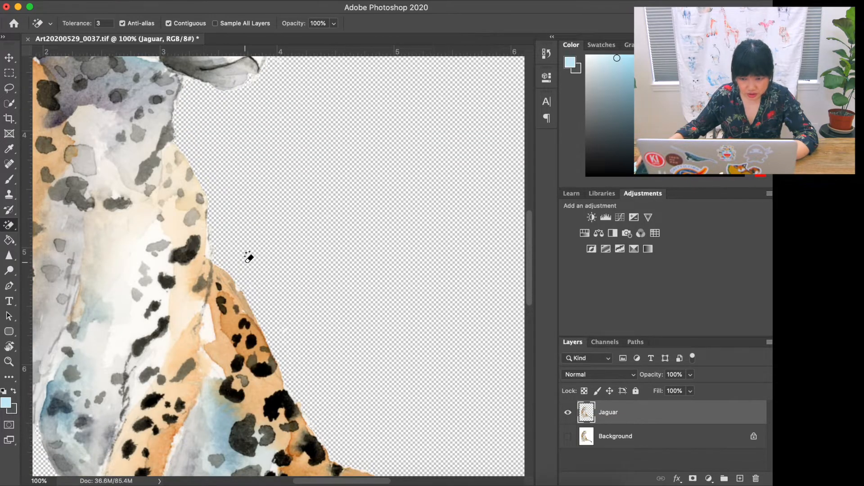
scroll(249, 258, down, 5)
click(349, 350)
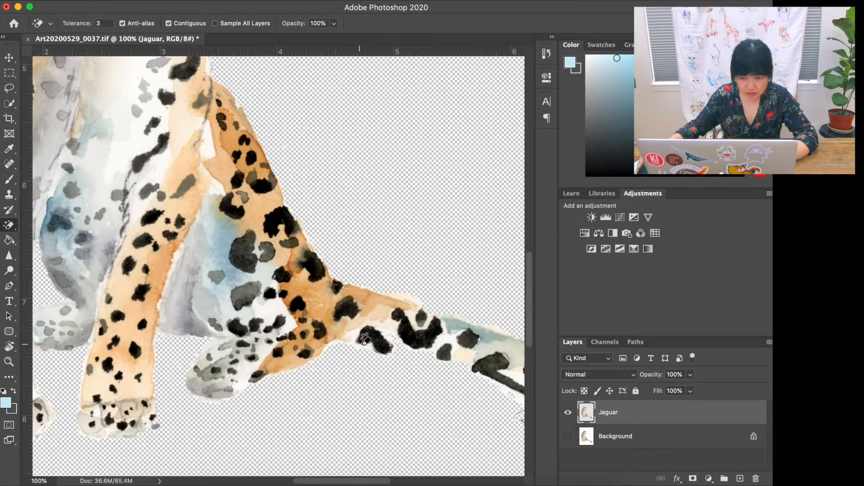
scroll(364, 338, down, 2)
scroll(304, 483, right, 5)
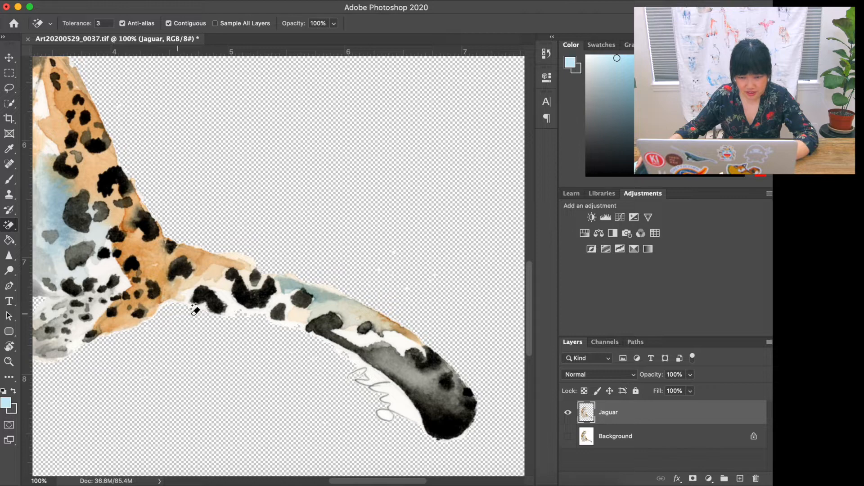
key(super+z)
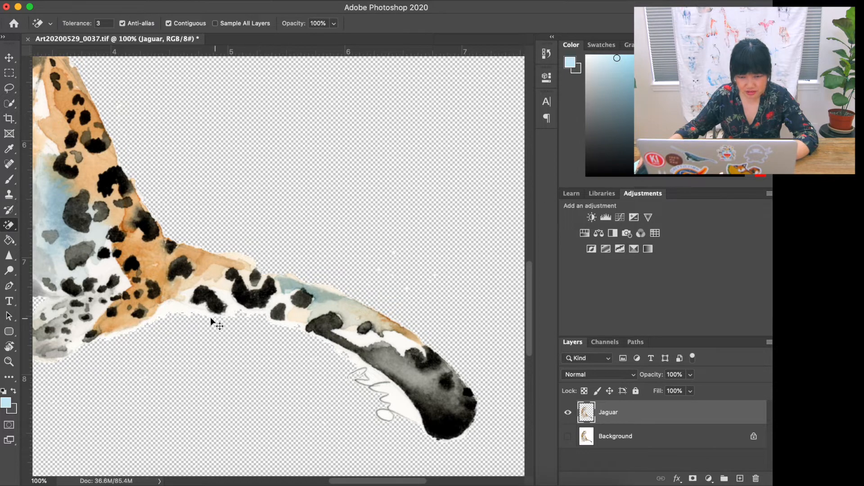
click(175, 303)
key(super+z)
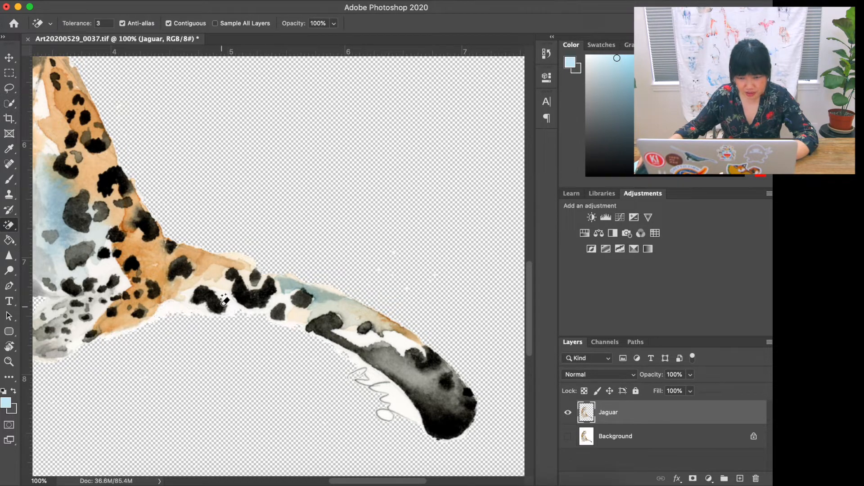
Step: Erase the white strip under the base of the tail with the Magic Eraser at tolerance 3
scroll(280, 320, up, 2)
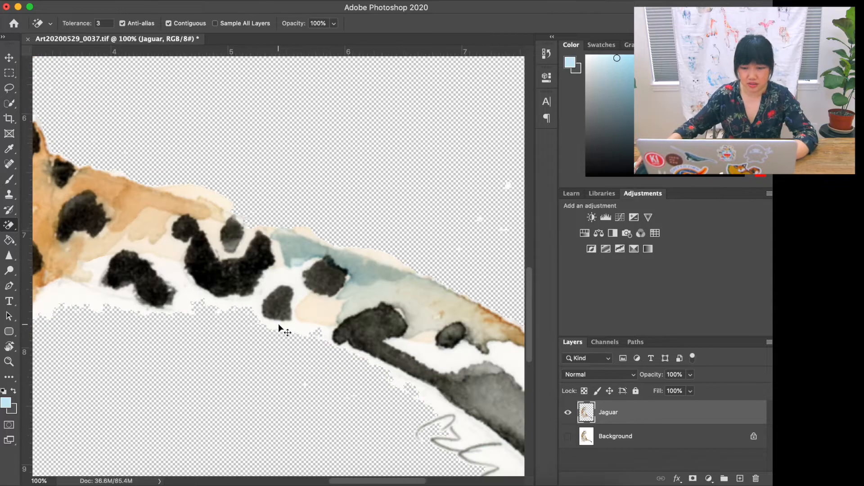
scroll(285, 320, down, 3)
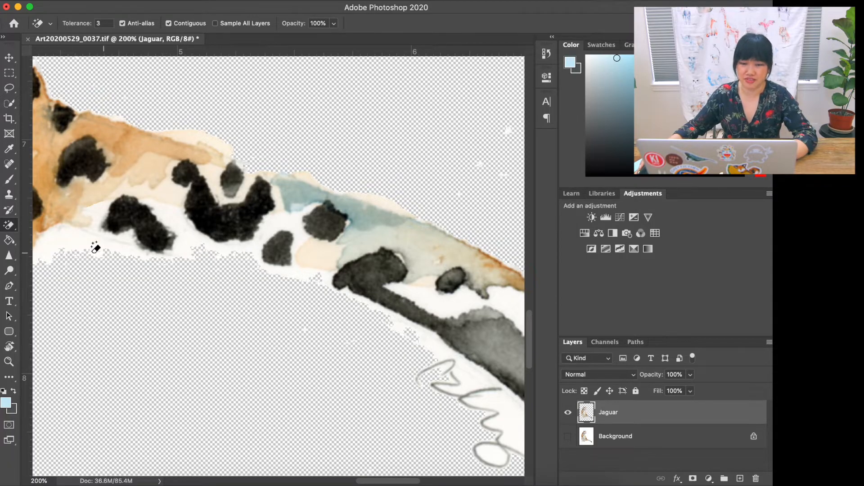
click(65, 242)
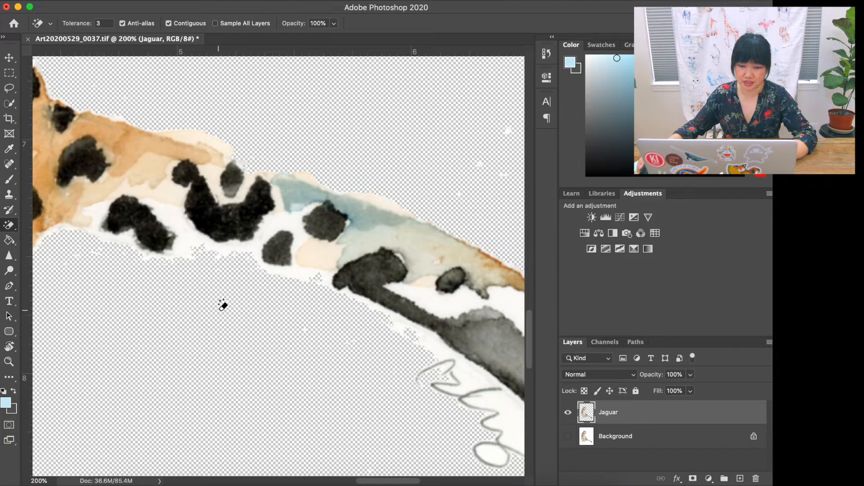
Step: Erase the white patches between the tail tip and the signature, including those enclosed by the signature's letters
drag(369, 483, 363, 484)
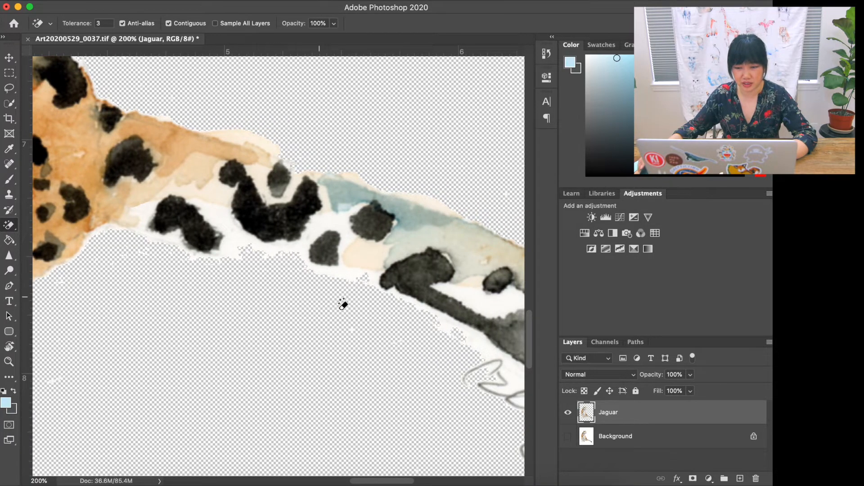
scroll(385, 462, right, 10)
scroll(360, 419, down, 2)
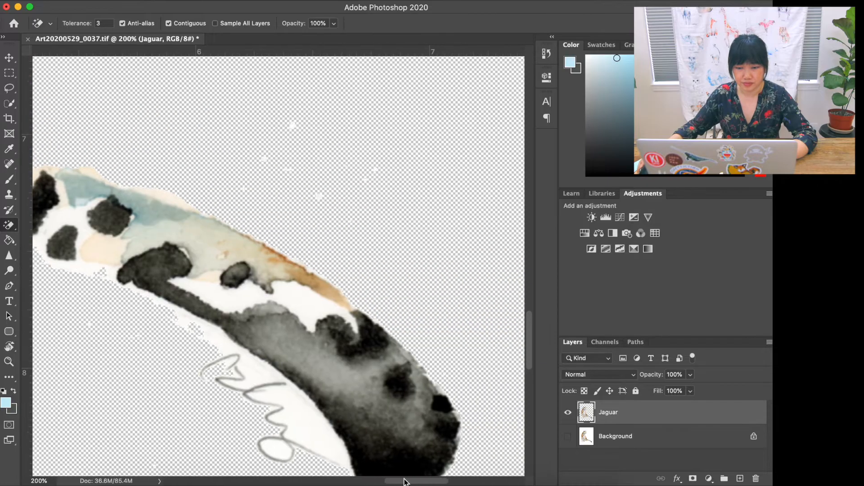
click(300, 373)
click(259, 313)
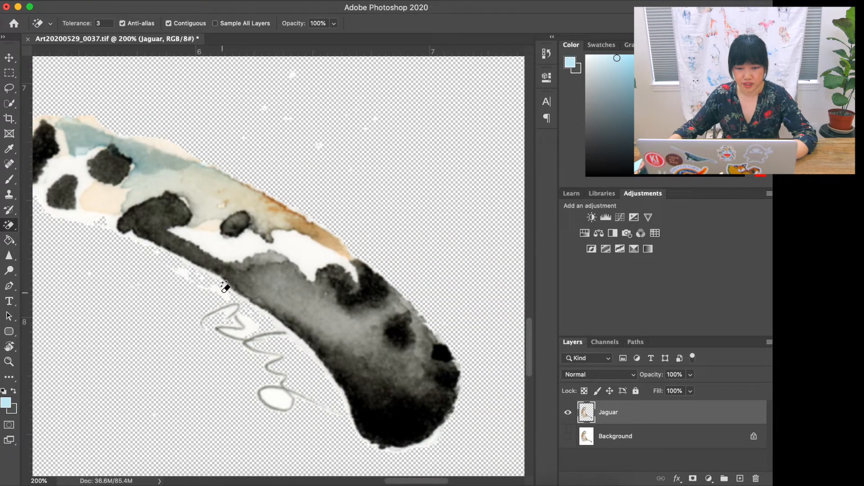
click(251, 321)
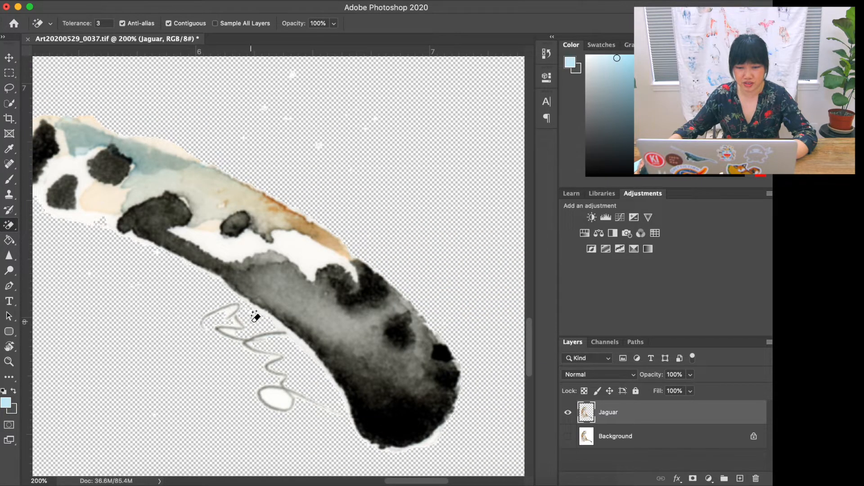
click(275, 328)
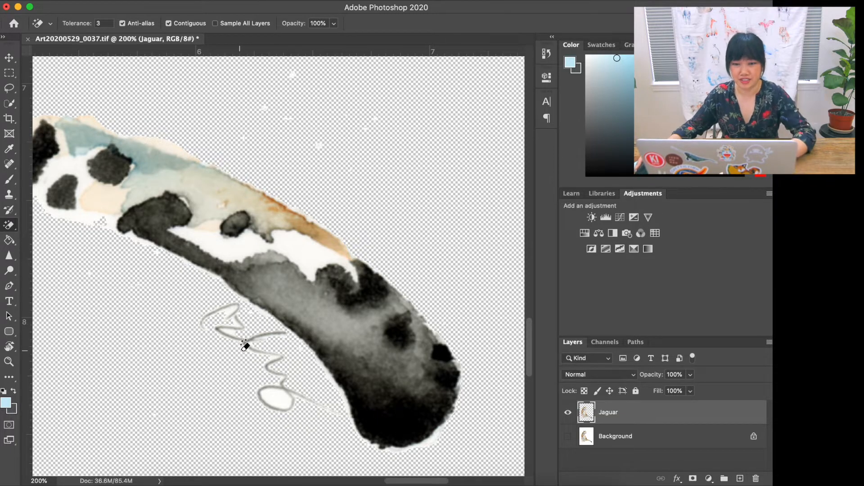
scroll(339, 317, down, 3)
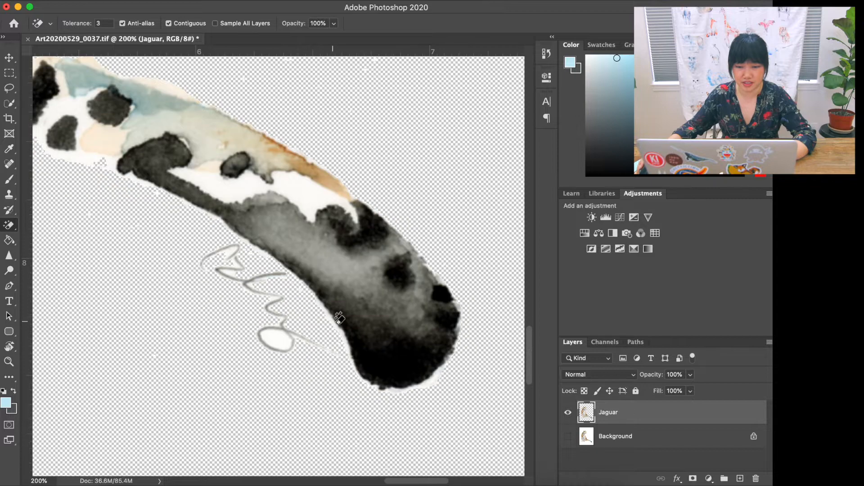
click(279, 336)
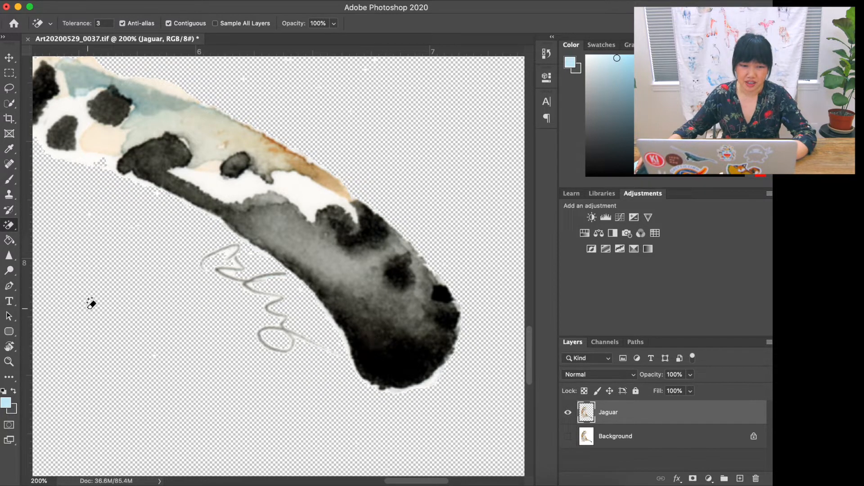
Step: Erase the first letters of the signature with the Eraser at 60% opacity, changing its 46 px tip to a hard round brush
right_click(11, 226)
click(31, 224)
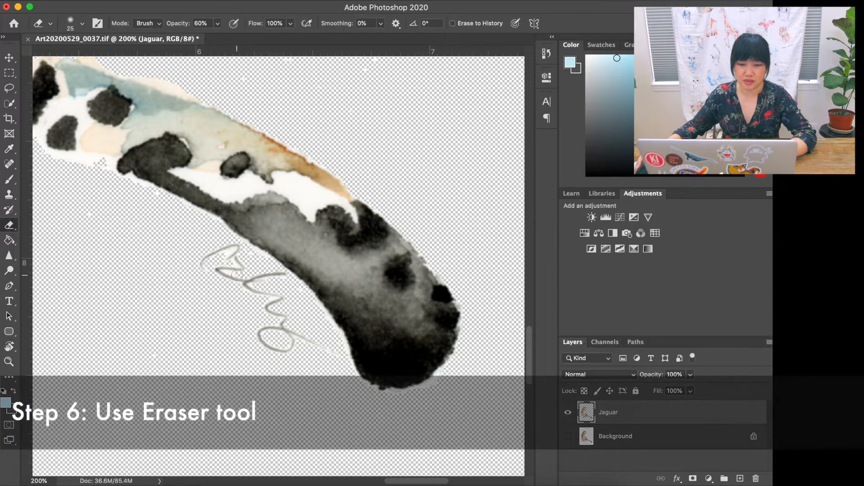
mouse_move(182, 273)
mouse_down()
mouse_move(193, 277)
mouse_move(201, 256)
mouse_move(215, 256)
mouse_up()
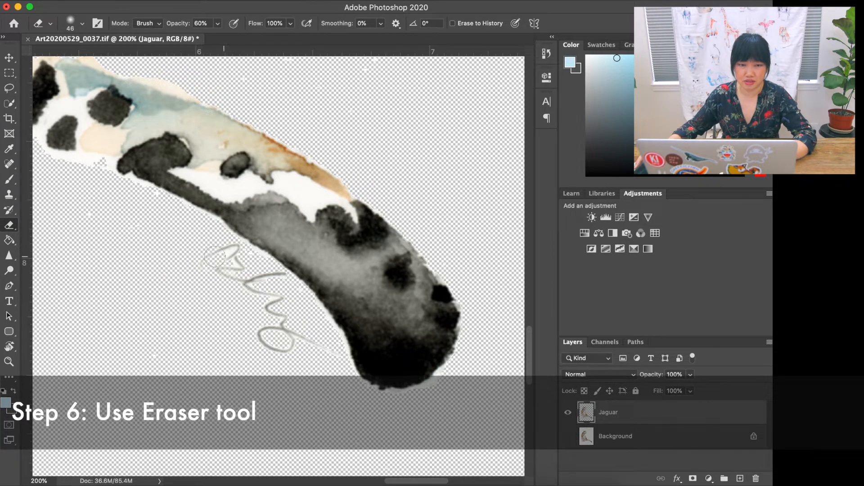
click(82, 24)
click(22, 110)
mouse_move(248, 288)
mouse_down()
mouse_move(204, 251)
mouse_move(265, 291)
mouse_move(220, 250)
mouse_move(274, 292)
mouse_up()
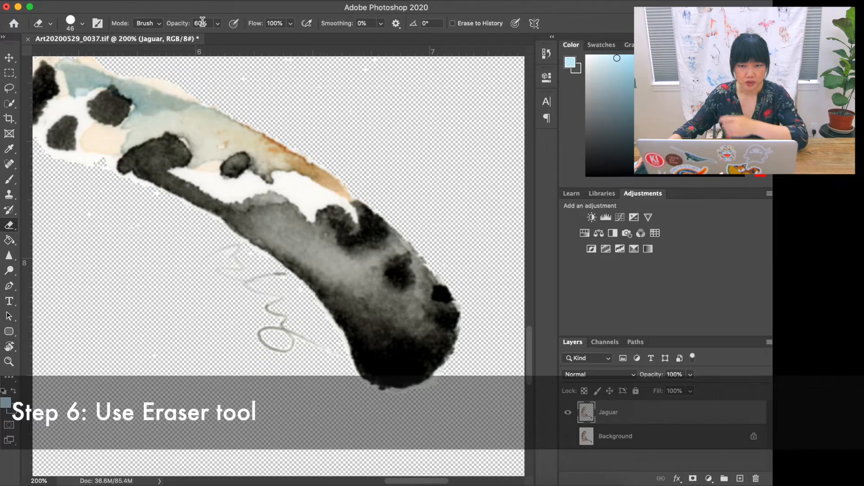
Step: Set the Eraser opacity to 100% and erase the rest of the signature below the tail
drag(203, 23, 177, 18)
text(100)
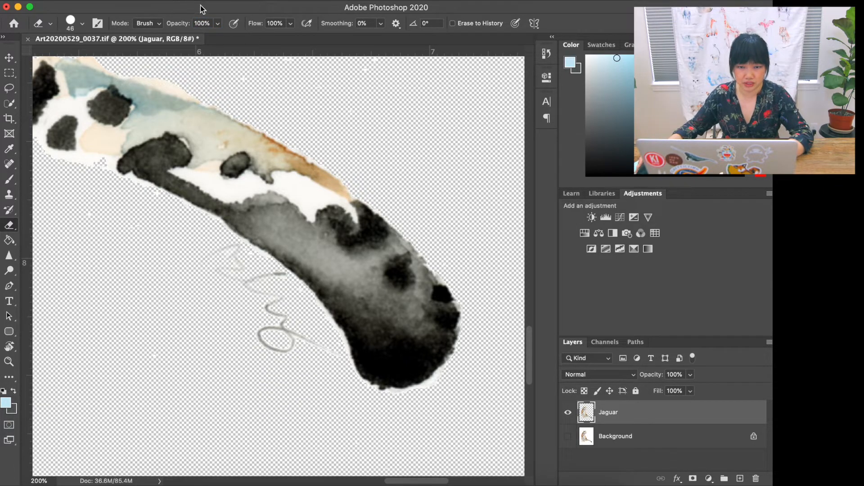
mouse_move(245, 245)
mouse_down()
mouse_move(206, 258)
mouse_move(258, 292)
mouse_move(248, 279)
mouse_move(270, 279)
mouse_up()
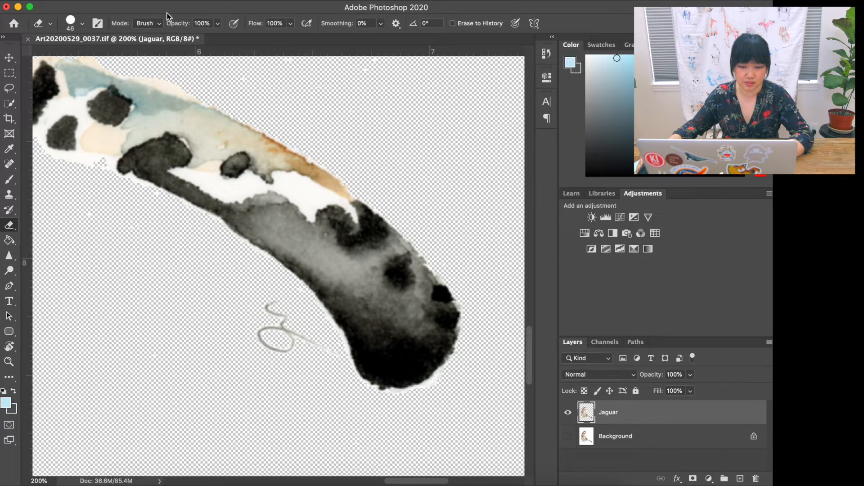
mouse_move(327, 355)
mouse_down()
mouse_move(239, 301)
mouse_move(234, 326)
mouse_move(267, 303)
mouse_move(299, 317)
mouse_up()
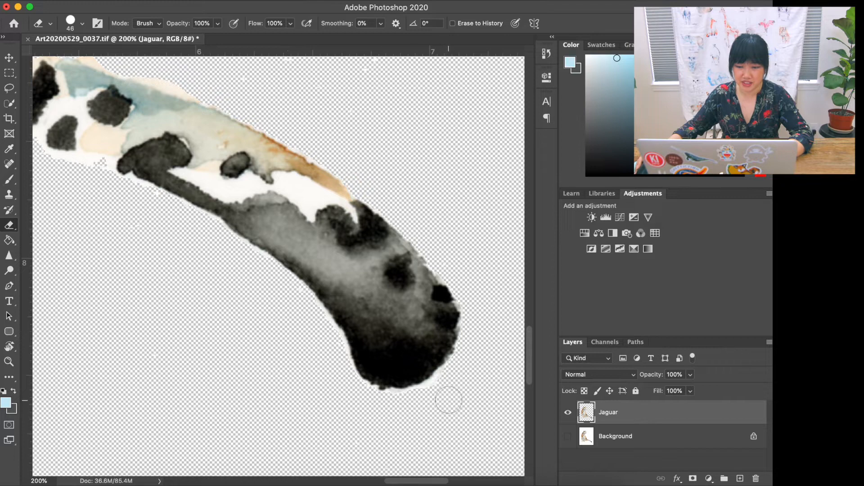
Step: Examine the edges of the tail and hindquarters for leftover background, both close up and zoomed out
scroll(351, 85, up, 4)
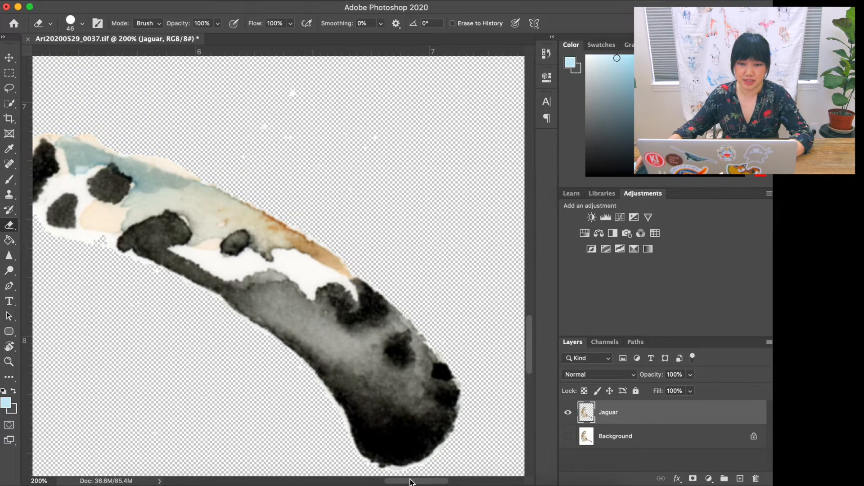
scroll(315, 338, left, 10)
scroll(226, 322, up, 3)
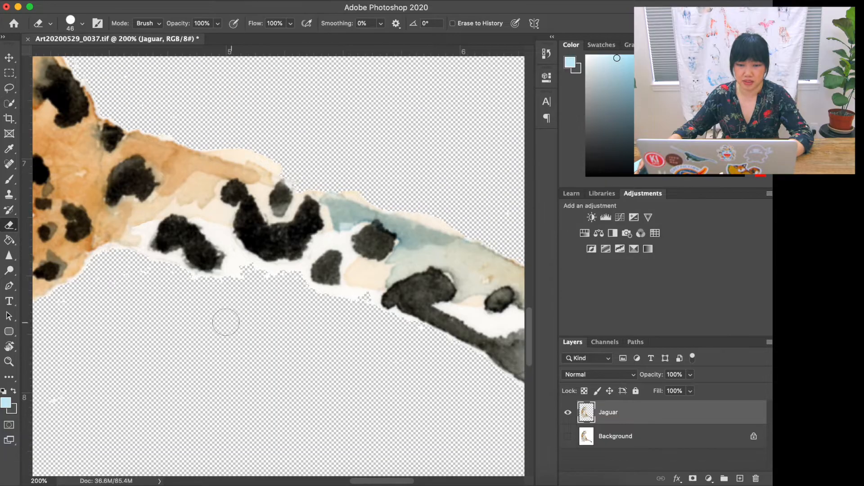
scroll(201, 293, up, 2)
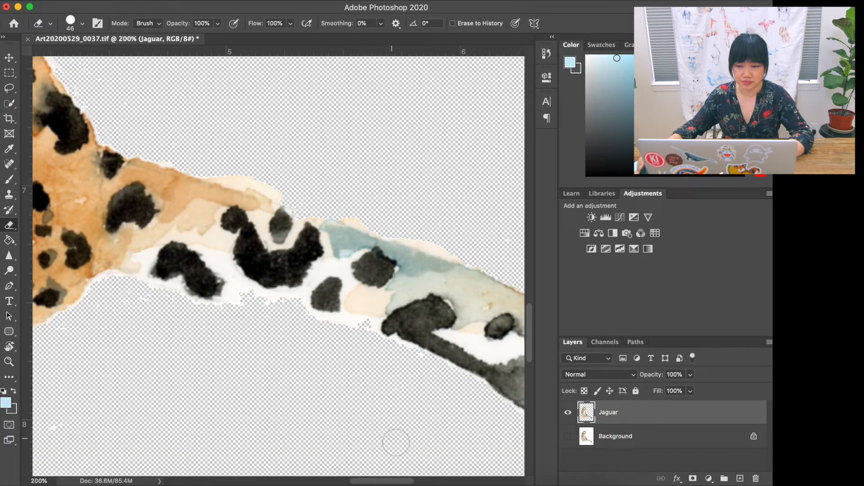
drag(398, 480, 415, 481)
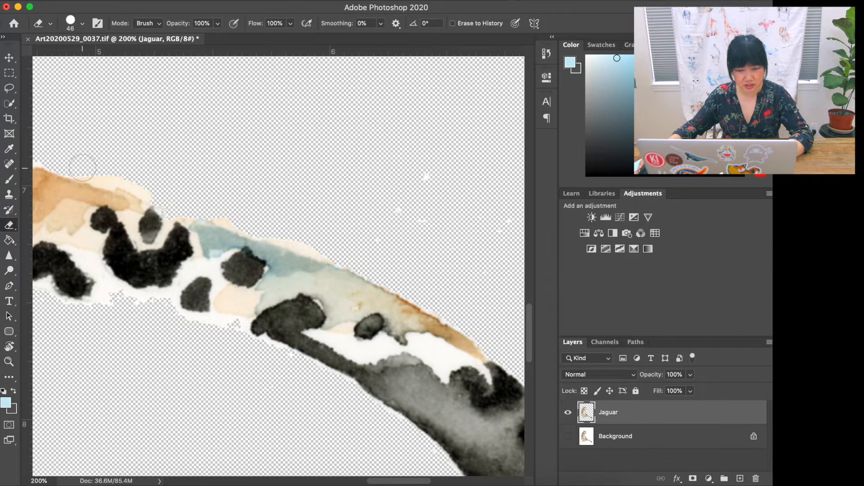
key(super+minus)
key(super+minus)
key(super+minus)
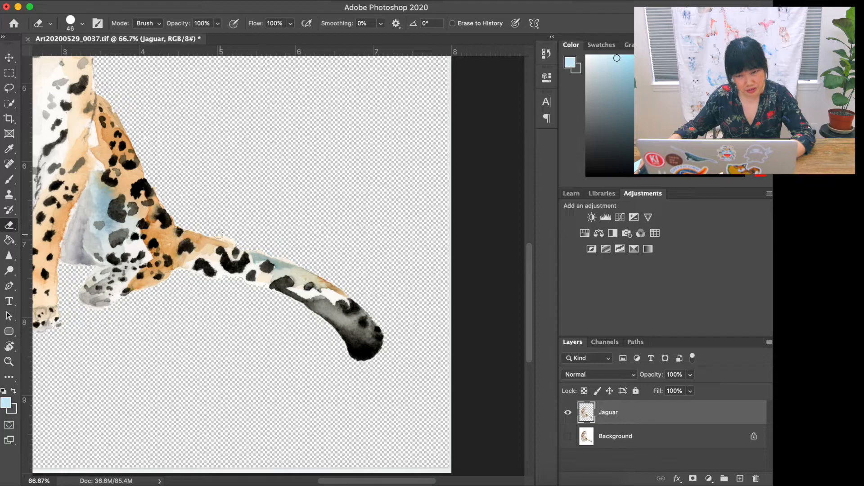
scroll(205, 229, up, 5)
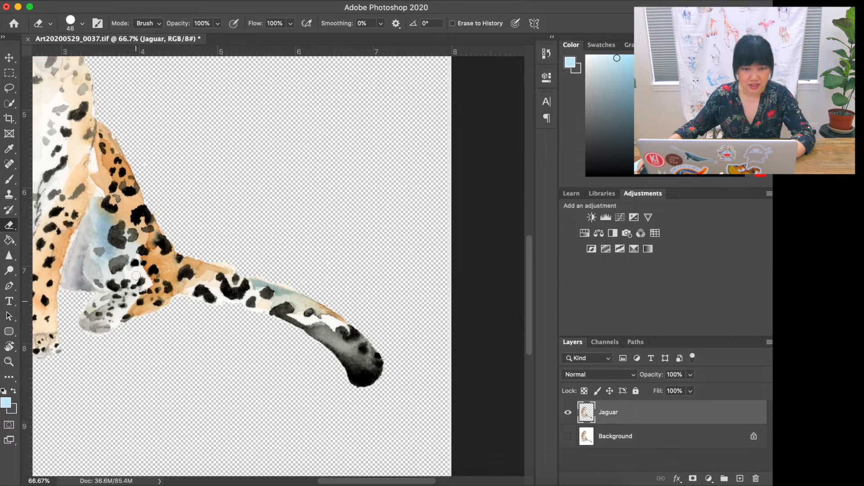
scroll(136, 275, down, 7)
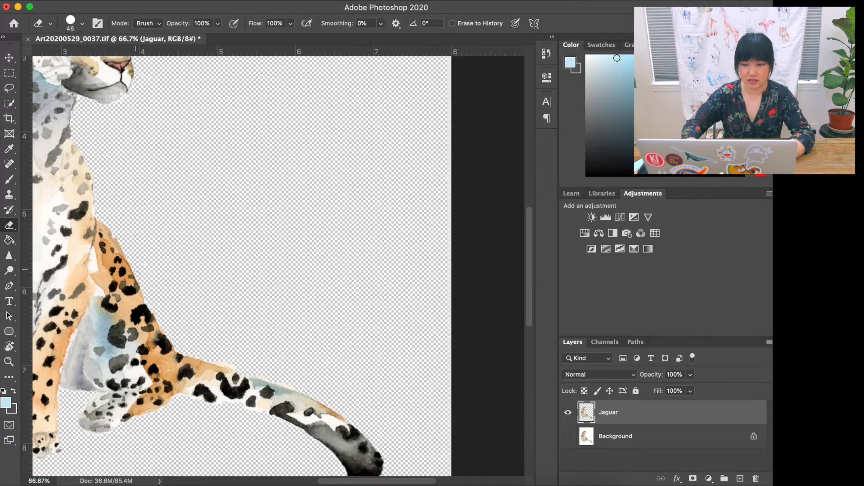
Step: Give the Eraser a soft round 46 px tip with 0% hardness and set its opacity to 60%
key(super+plus)
key(super+plus)
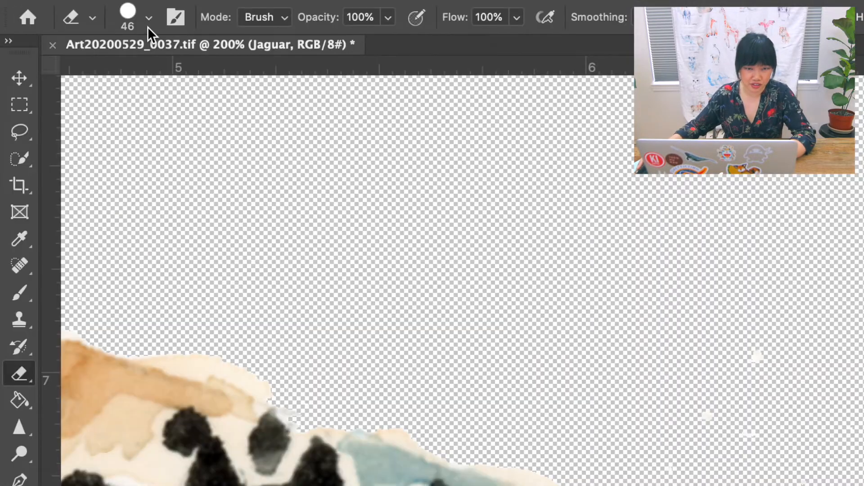
click(148, 18)
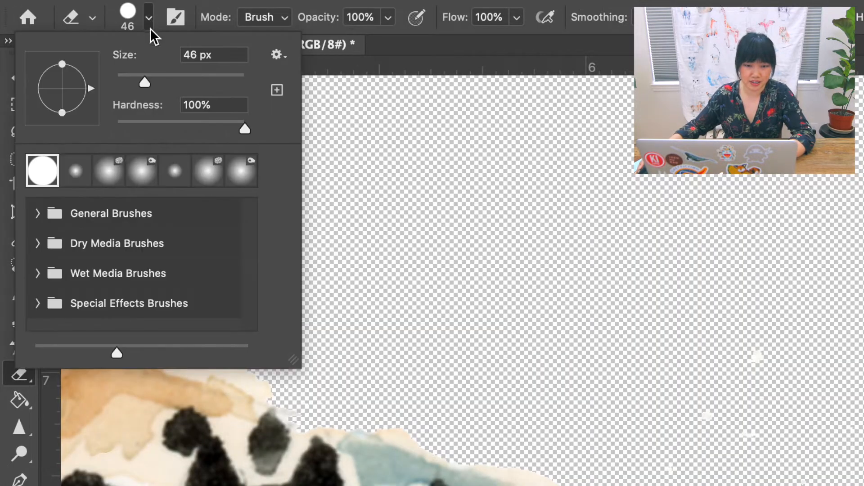
click(76, 176)
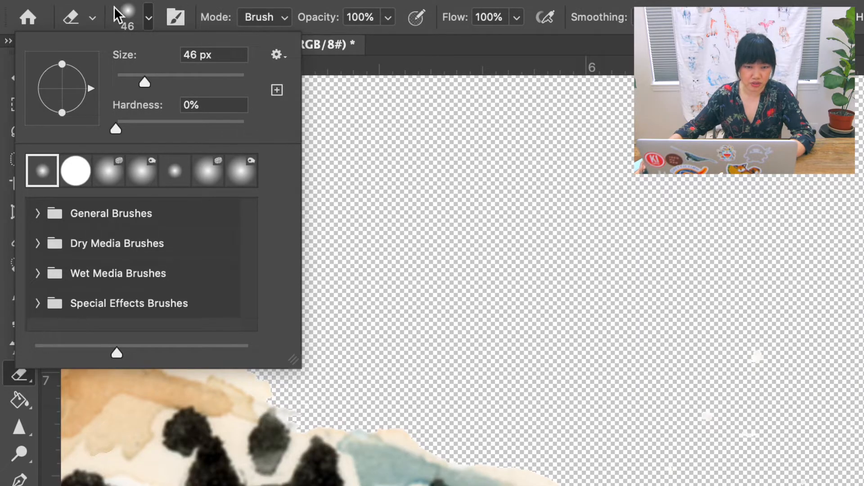
click(21, 372)
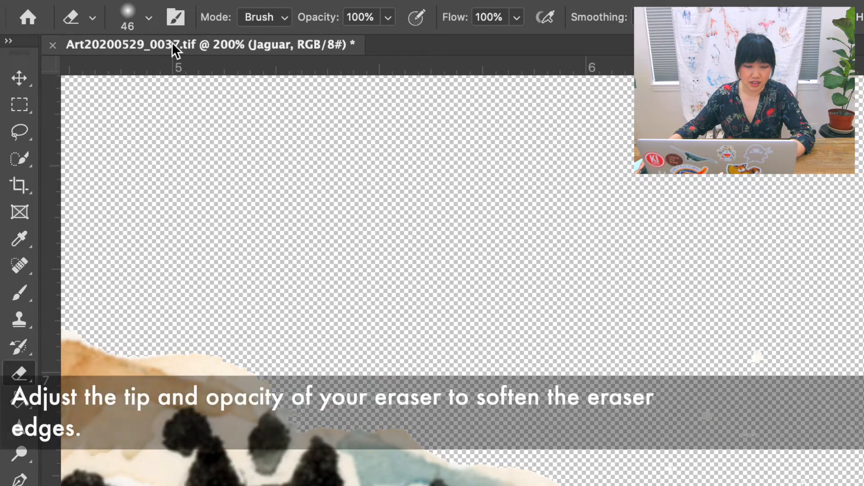
click(136, 9)
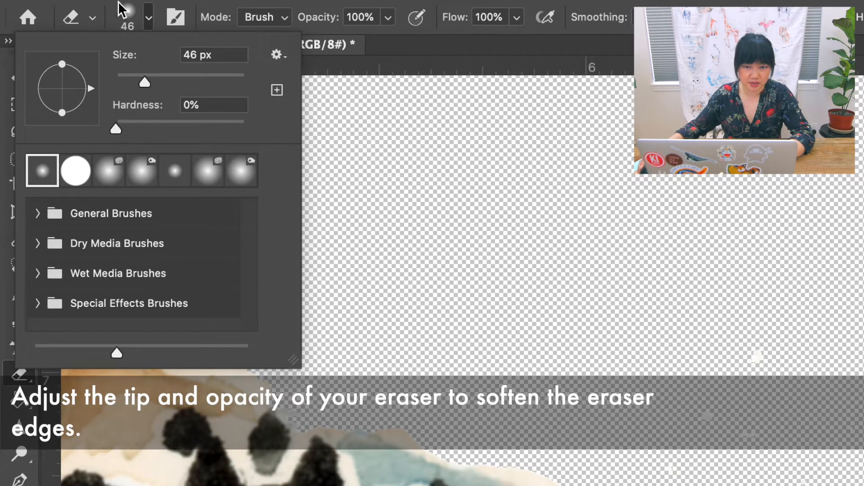
click(441, 221)
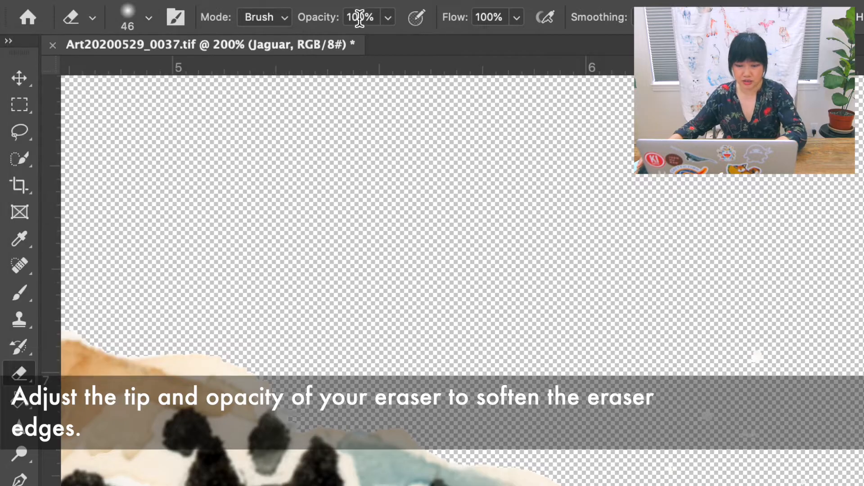
click(358, 17)
text(60)
key(Return)
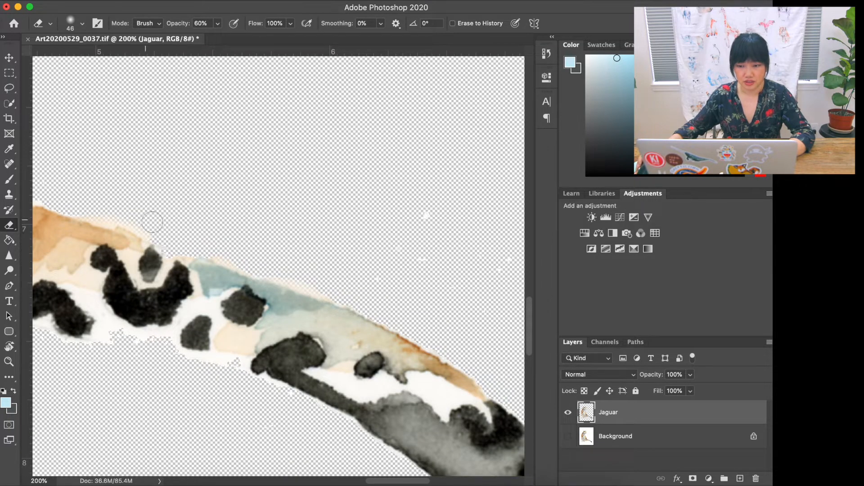
Step: Create a new layer named "white bg" and place it directly beneath the Jaguar layer
scroll(323, 386, down, 3)
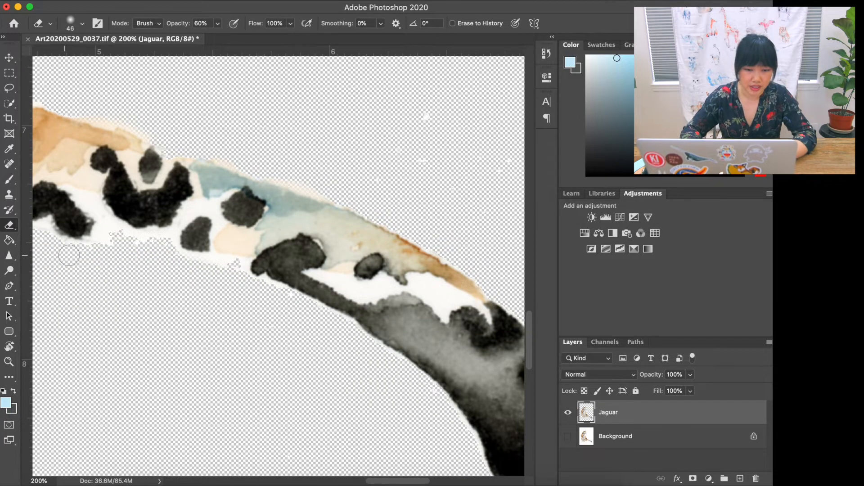
key(super+minus)
key(super+minus)
key(super+minus)
key(super+minus)
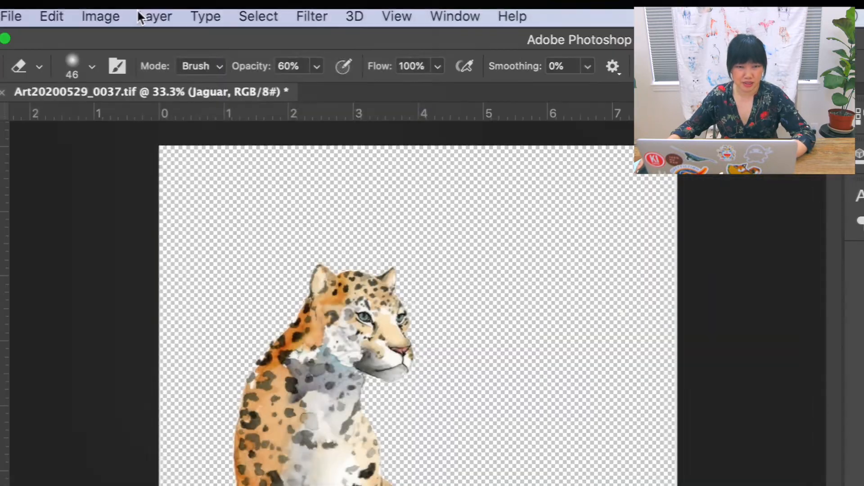
click(141, 15)
mouse_move(151, 42)
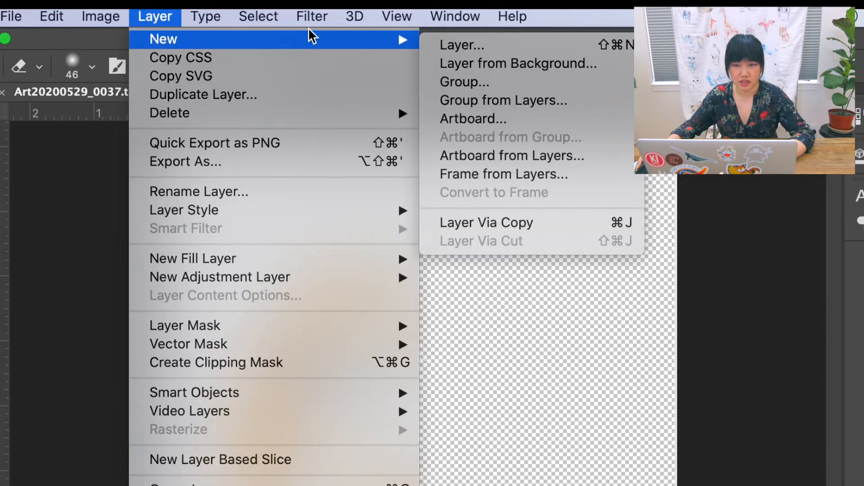
click(476, 45)
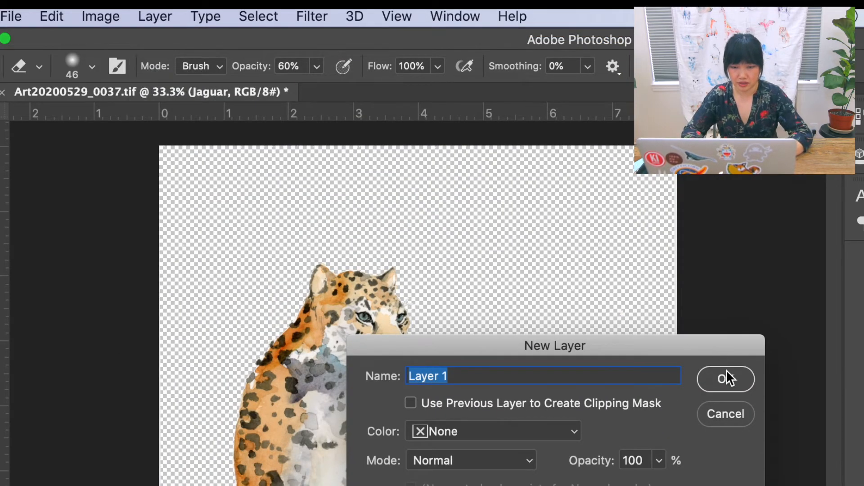
text(white )
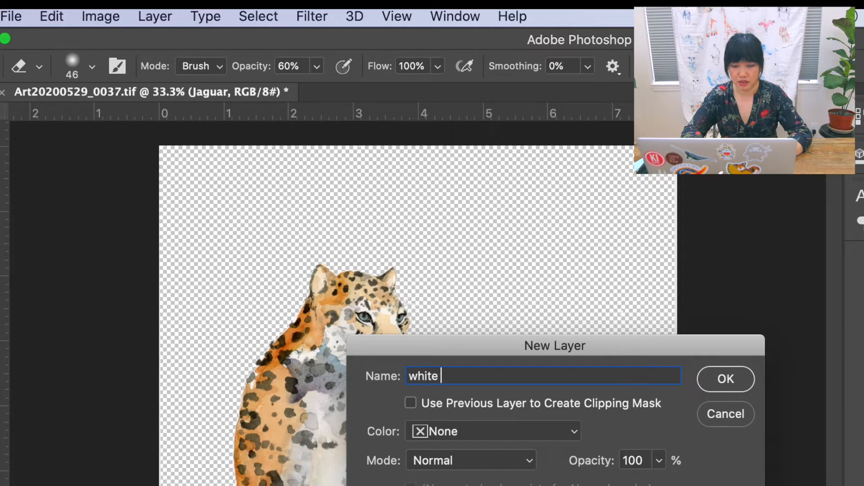
text(bg)
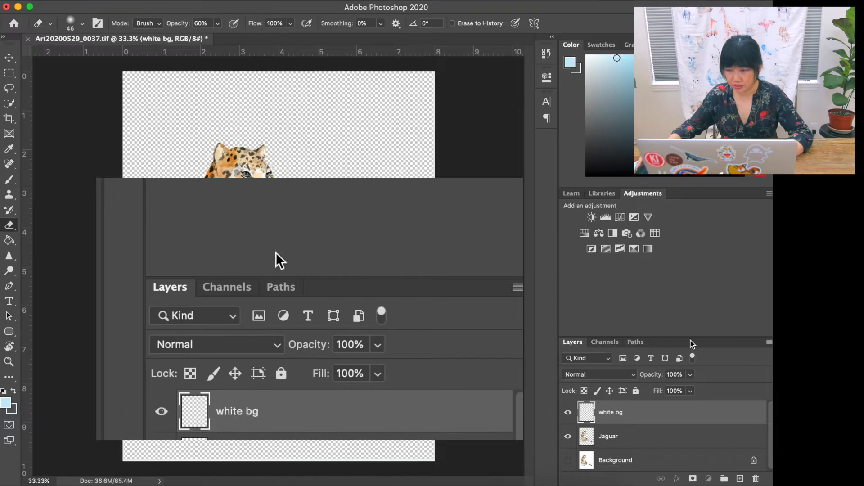
drag(690, 339, 687, 279)
drag(616, 359, 617, 388)
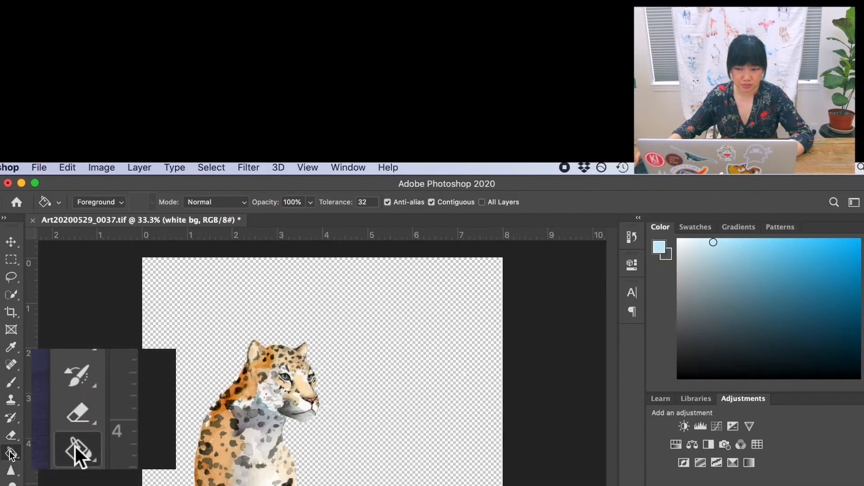
Step: Fill the white bg layer with dark grey #343434 using the Paint Bucket
click(12, 452)
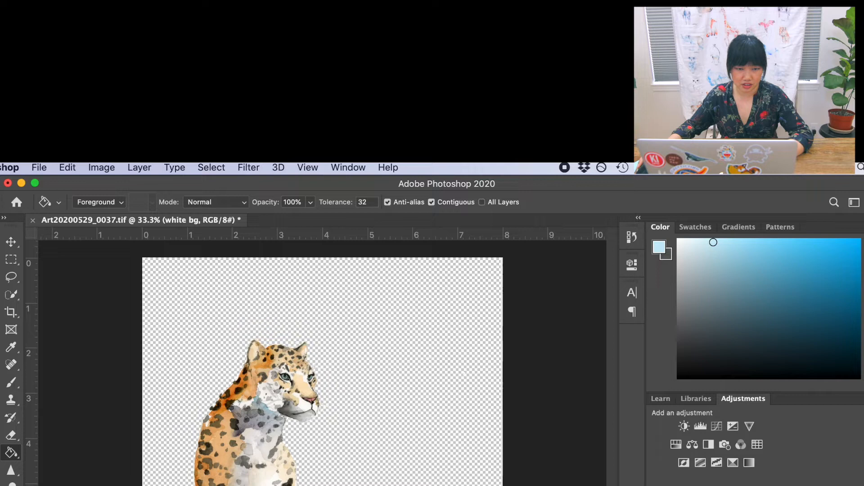
key(x)
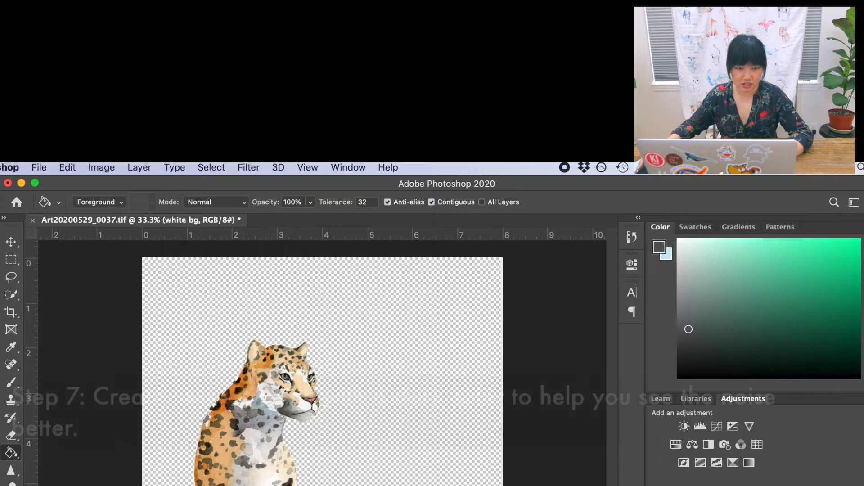
click(9, 485)
drag(14, 381, 2, 412)
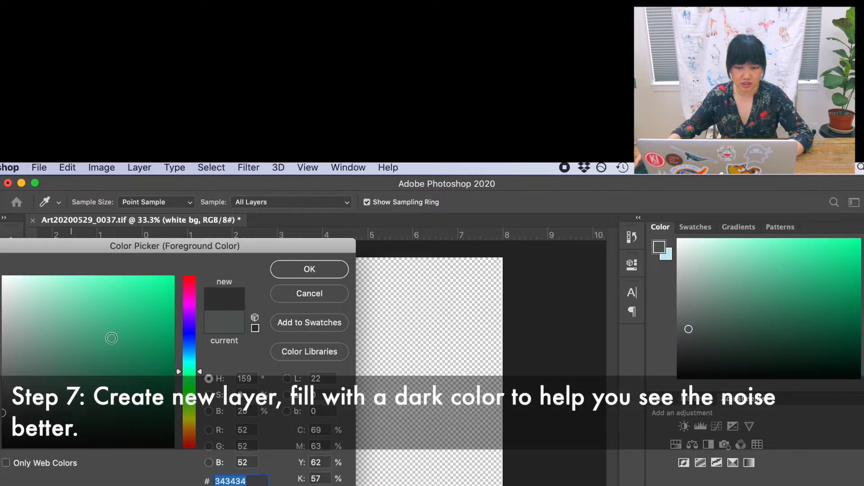
click(289, 274)
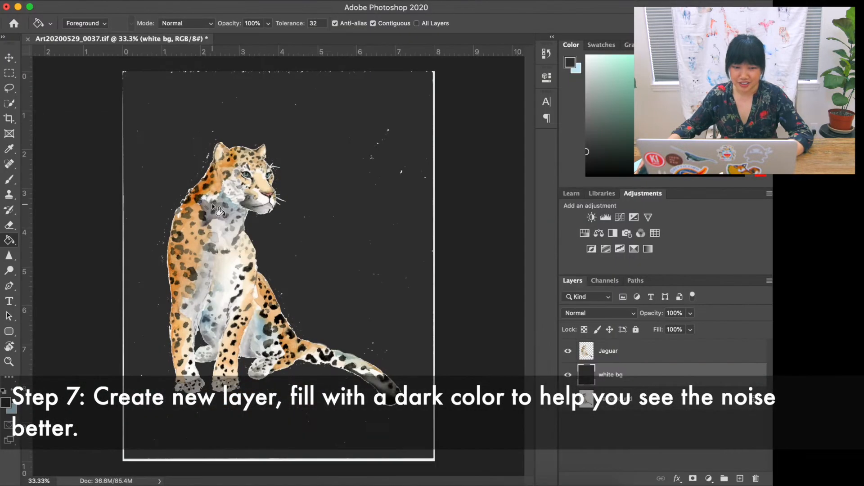
key(super+z)
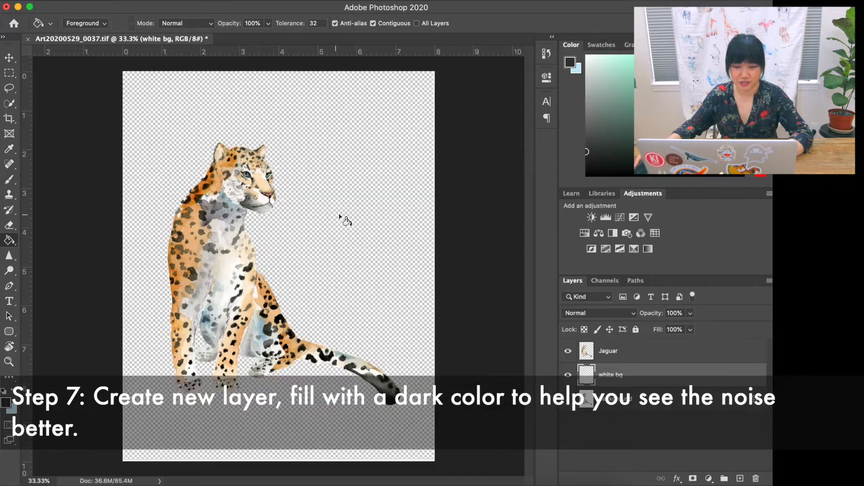
click(369, 227)
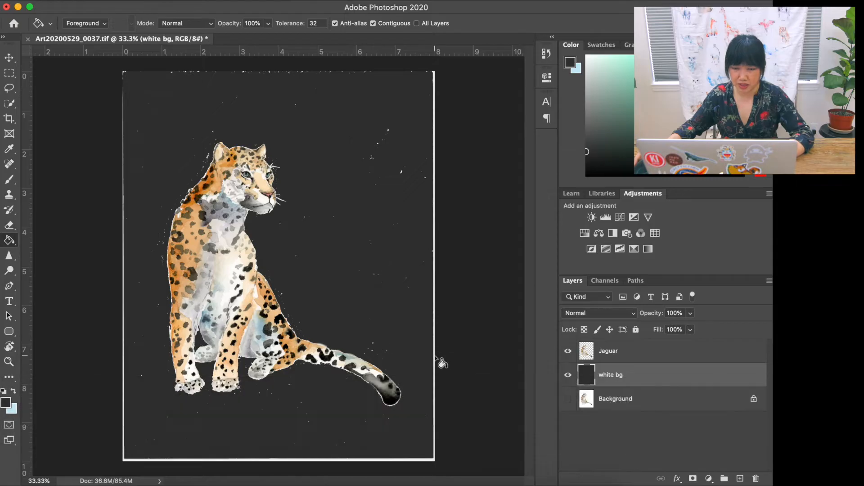
Step: On the Jaguar layer, set the Eraser to 100% opacity with a hard round 367 px tip at 100% hardness
click(619, 352)
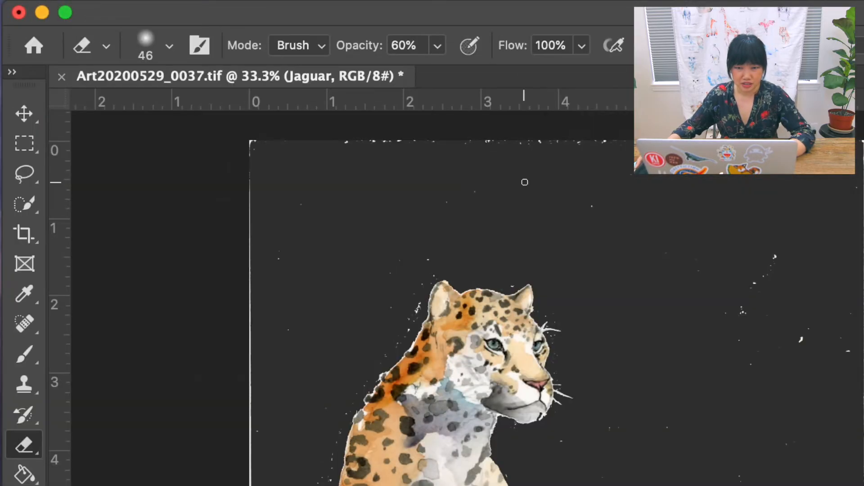
drag(524, 182, 588, 193)
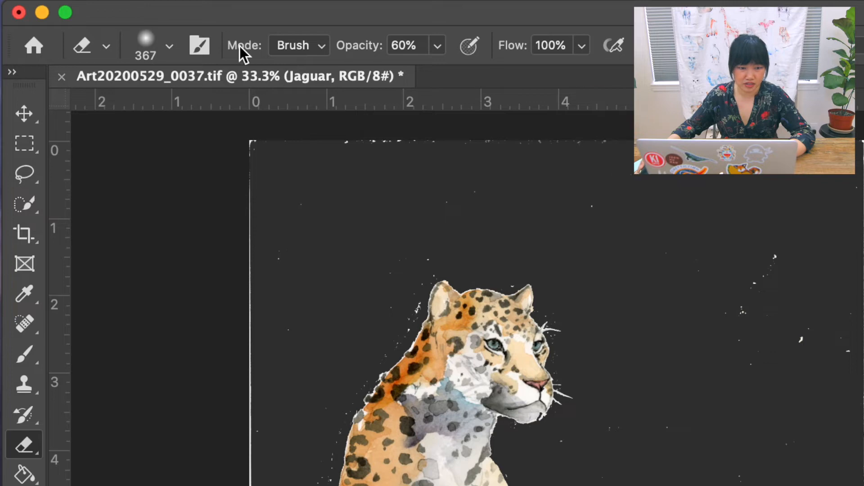
click(29, 444)
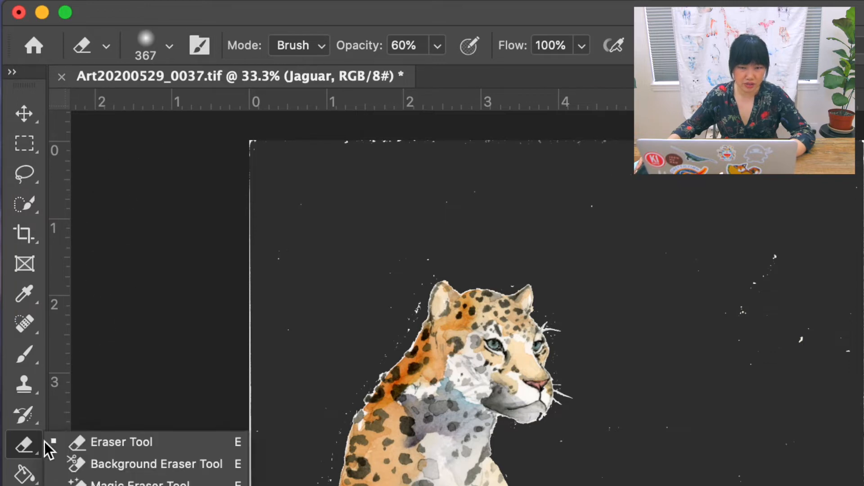
click(112, 443)
click(410, 45)
text(100)
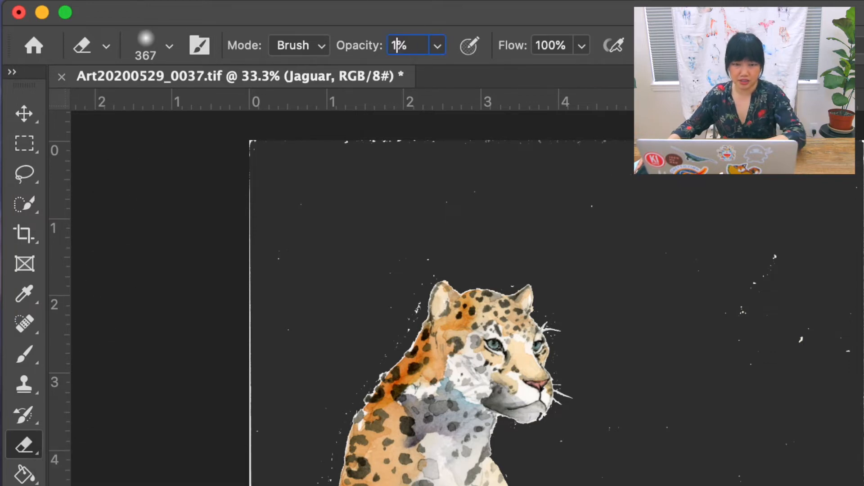
key(Return)
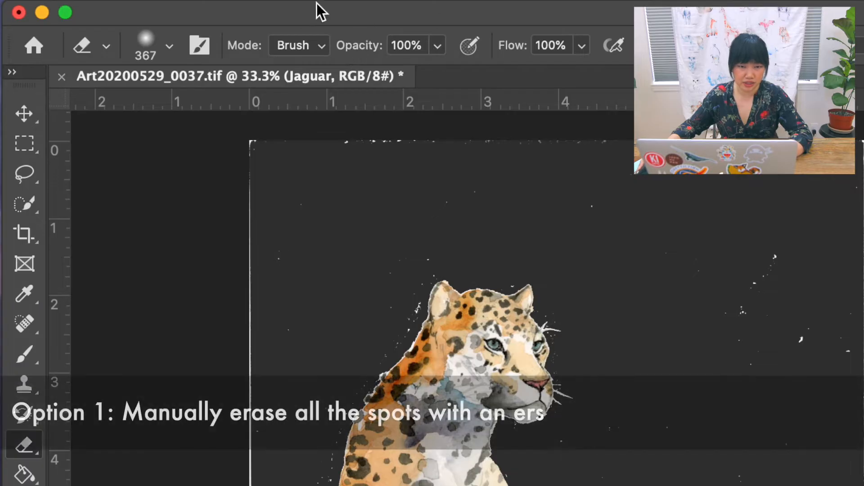
click(151, 47)
click(63, 217)
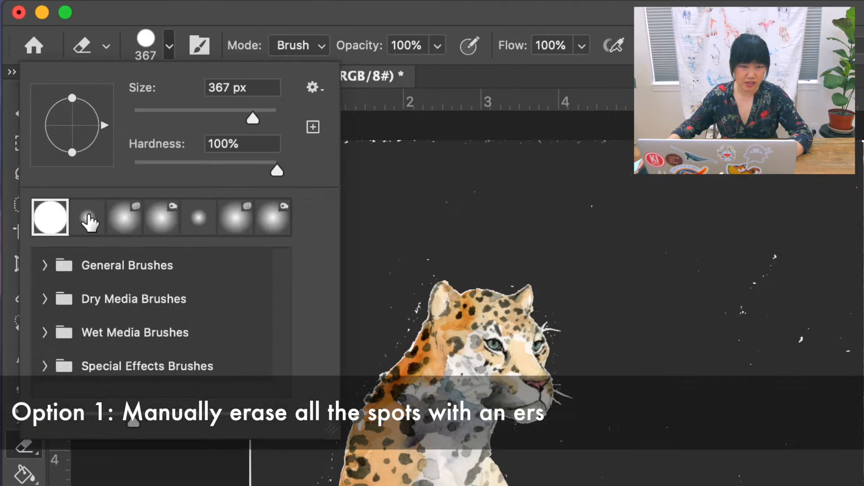
click(147, 43)
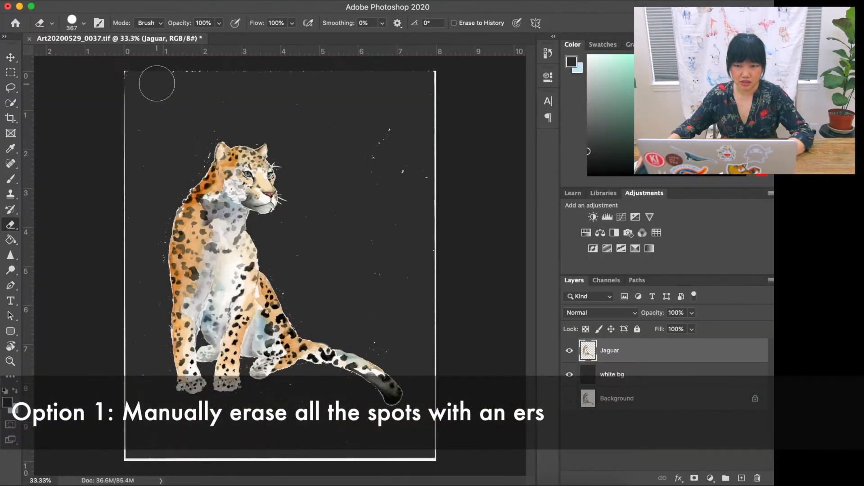
Step: Erase the white page border and the scattered specks in the open area all around the jaguar
mouse_move(157, 83)
mouse_down()
mouse_move(447, 99)
mouse_move(432, 74)
mouse_move(386, 114)
mouse_move(427, 177)
mouse_move(427, 112)
mouse_move(446, 416)
mouse_move(441, 481)
mouse_move(282, 444)
mouse_move(151, 449)
mouse_move(136, 441)
mouse_move(114, 383)
mouse_move(104, 131)
mouse_move(117, 61)
mouse_move(141, 279)
mouse_move(166, 92)
mouse_move(157, 83)
mouse_move(347, 68)
mouse_move(412, 152)
mouse_move(401, 181)
mouse_move(380, 156)
mouse_move(398, 269)
mouse_move(291, 247)
mouse_move(295, 227)
mouse_move(351, 227)
mouse_move(402, 310)
mouse_move(380, 335)
mouse_up()
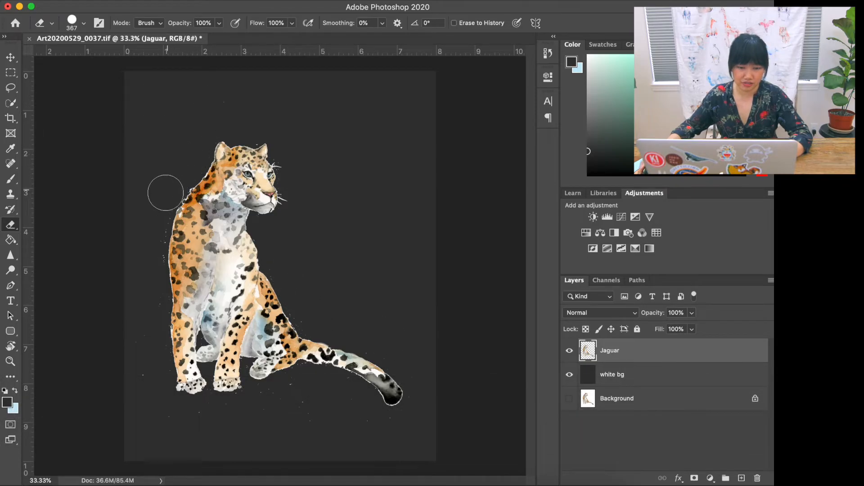
mouse_move(137, 242)
mouse_down()
mouse_move(148, 234)
mouse_move(148, 243)
mouse_up()
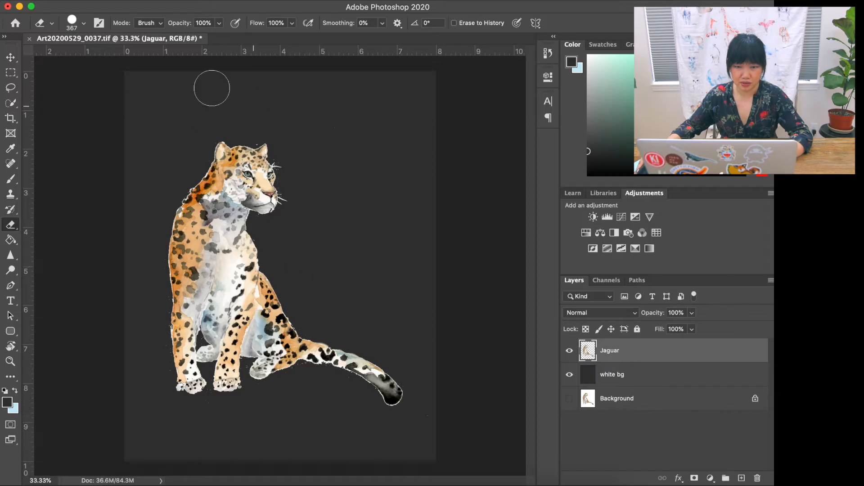
mouse_move(282, 110)
mouse_down()
mouse_move(403, 95)
mouse_move(439, 296)
mouse_move(436, 439)
mouse_move(388, 426)
mouse_move(215, 419)
mouse_move(126, 363)
mouse_move(154, 360)
mouse_up()
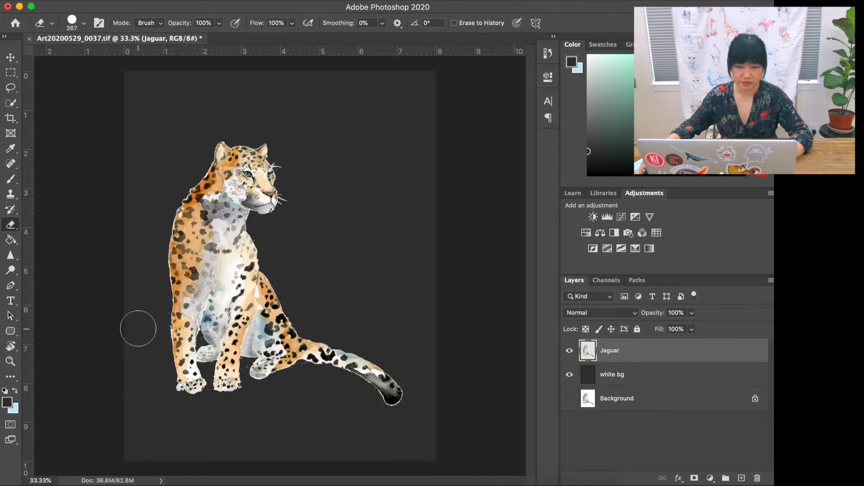
Step: Reduce the Eraser tip to 105 px and erase the specks close to the jaguar's head, chest and belly
key(super+plus)
key(super+plus)
key(super+plus)
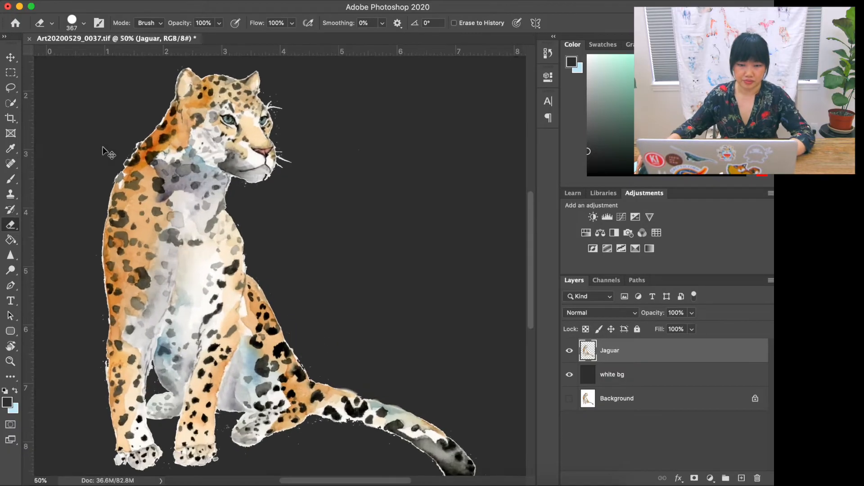
scroll(393, 268, up, 1)
drag(345, 206, 266, 197)
mouse_move(201, 121)
mouse_down()
mouse_move(235, 140)
mouse_move(210, 194)
mouse_up()
scroll(272, 249, down, 5)
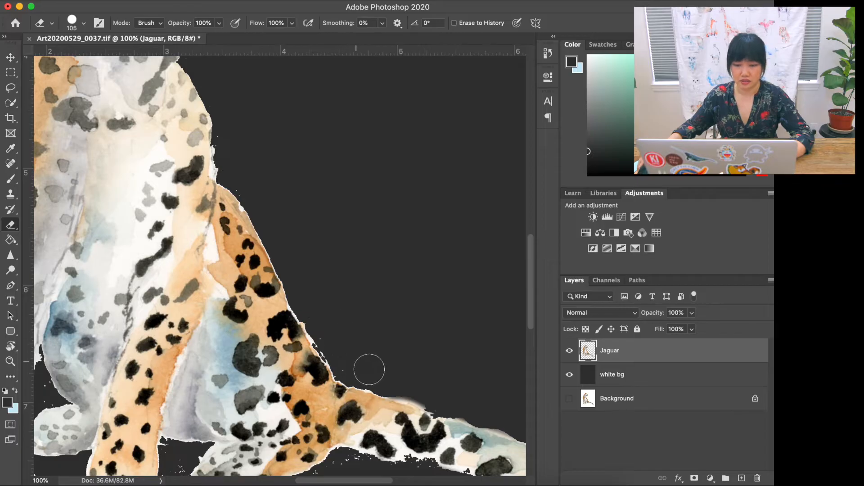
Step: Reduce the Eraser tip to 78 px and erase the specks around the hind leg, front paw and base of the tail
scroll(382, 357, down, 7)
mouse_move(415, 334)
mouse_down()
mouse_move(342, 326)
mouse_move(307, 360)
mouse_up()
mouse_move(184, 323)
mouse_down()
mouse_move(174, 317)
mouse_move(190, 312)
mouse_up()
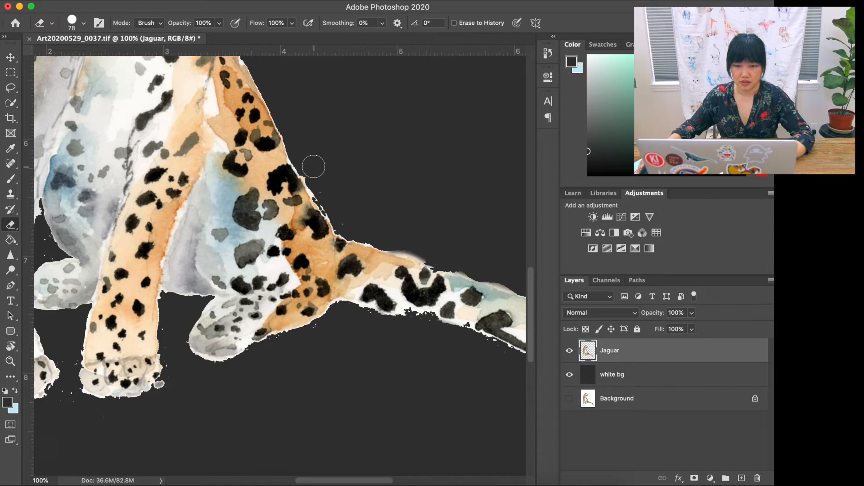
drag(318, 183, 345, 220)
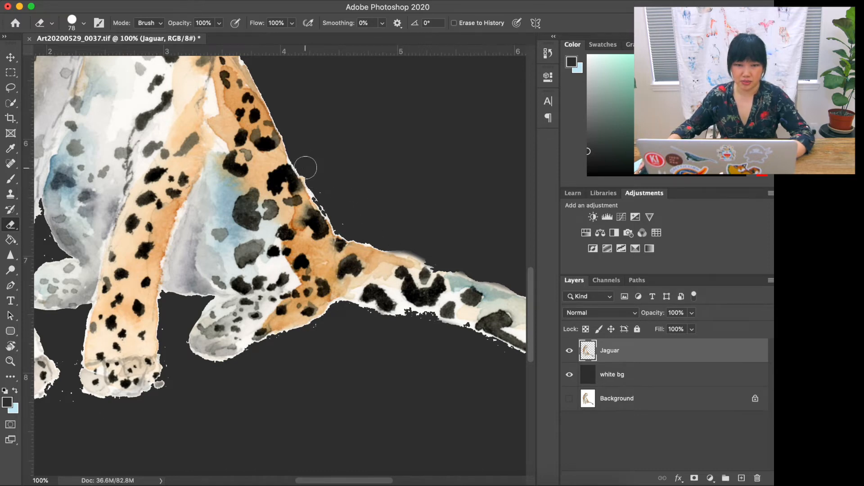
Step: Give the Eraser a soft round 78 px tip with 70% flow and clean the edge of the hindquarters above the tail
click(84, 25)
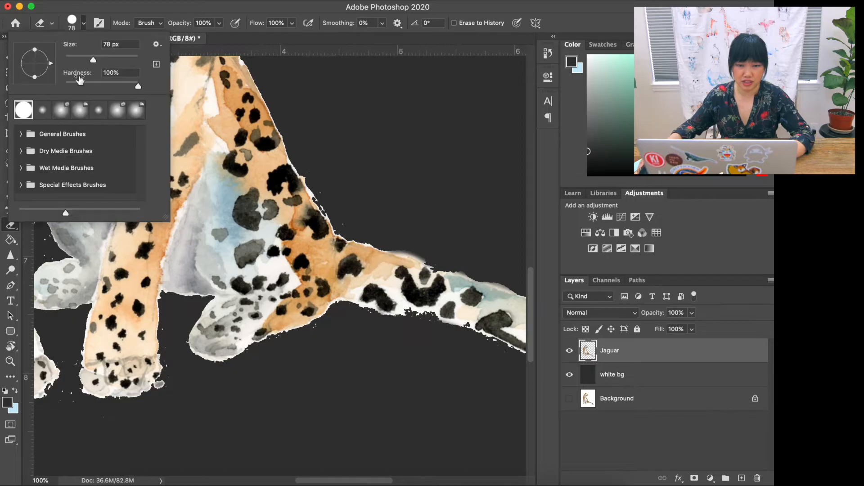
click(40, 112)
click(342, 170)
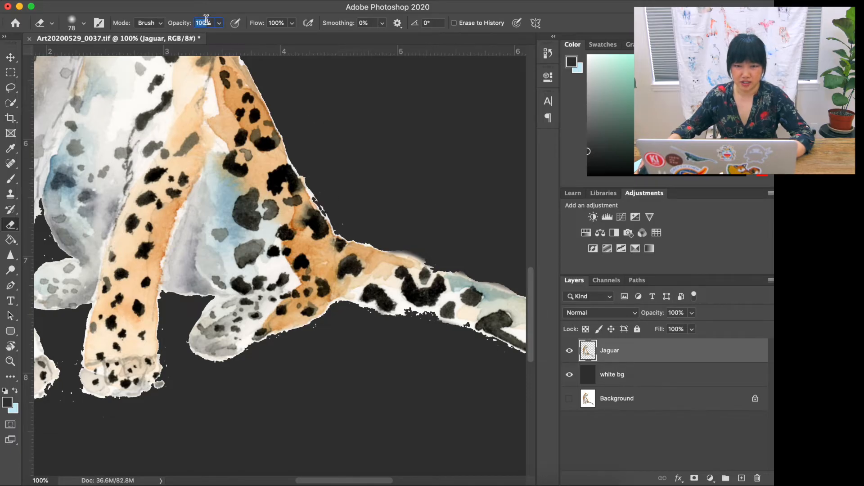
key(Tab)
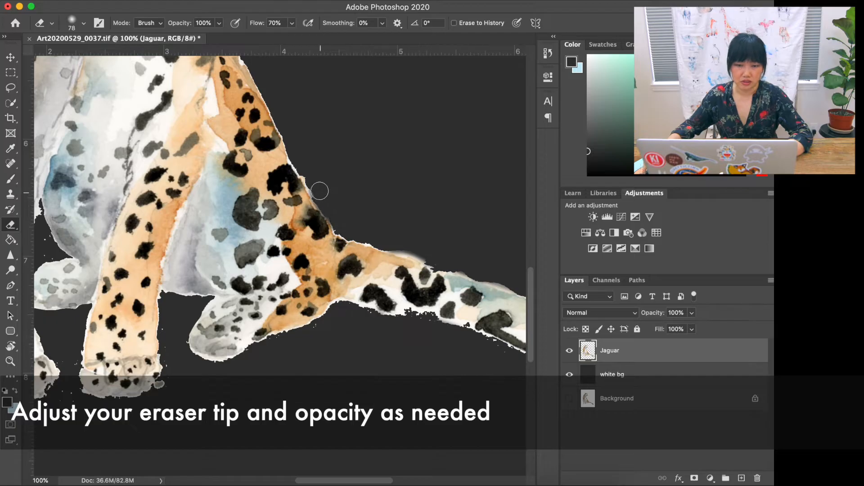
Step: Dab at the specks between the two front paws with the soft Eraser, and set its flow to 100%
scroll(319, 191, down, 3)
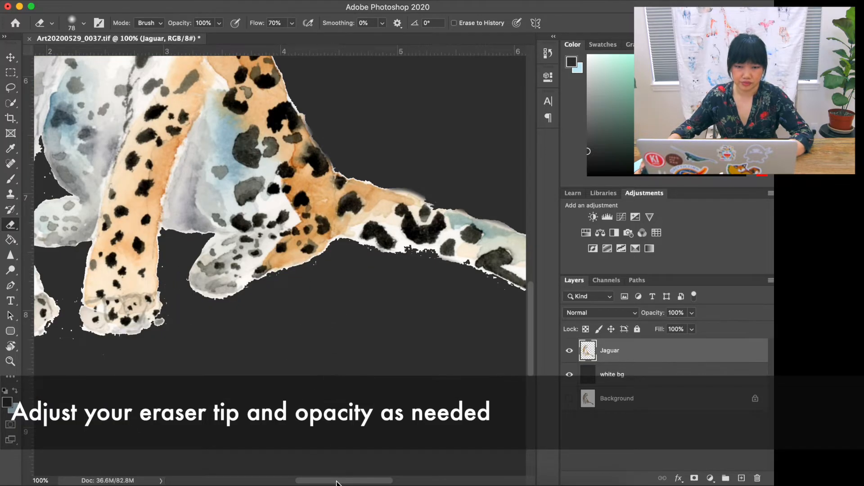
drag(337, 482, 280, 482)
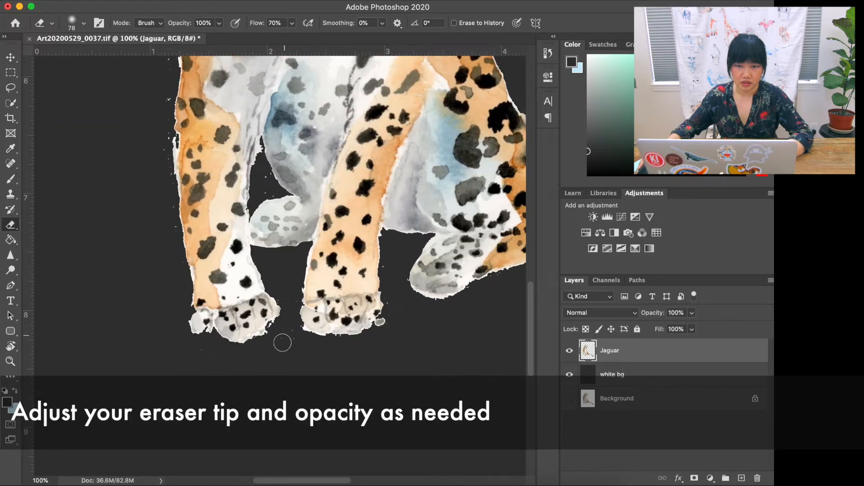
drag(282, 343, 283, 325)
drag(273, 23, 267, 23)
text(10)
key(Return)
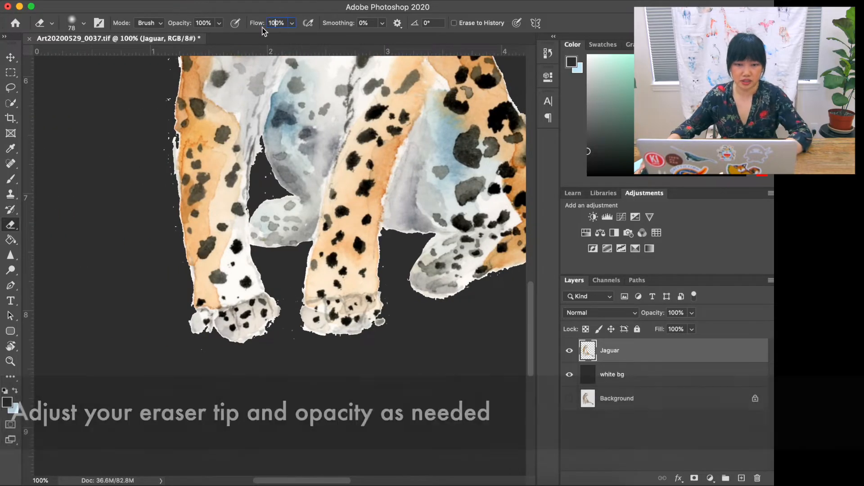
Step: Return the Eraser to a hard round 78 px tip and erase the specks along the outer front leg and up the back
drag(162, 112, 165, 178)
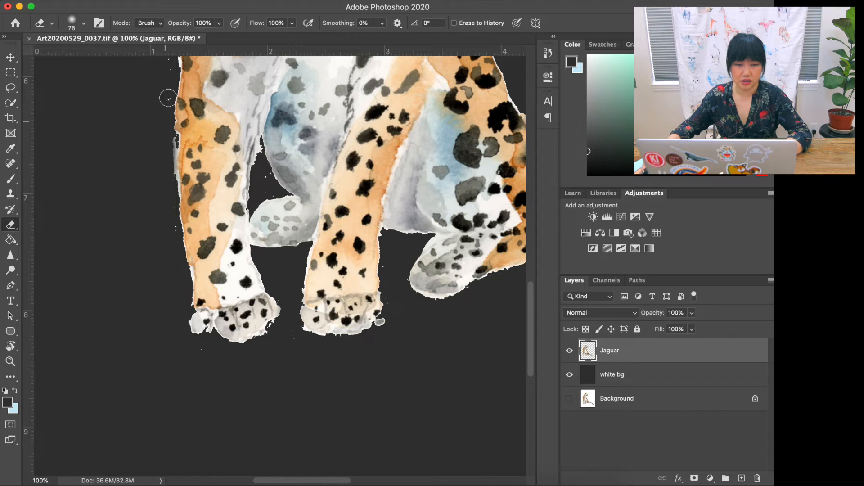
click(84, 23)
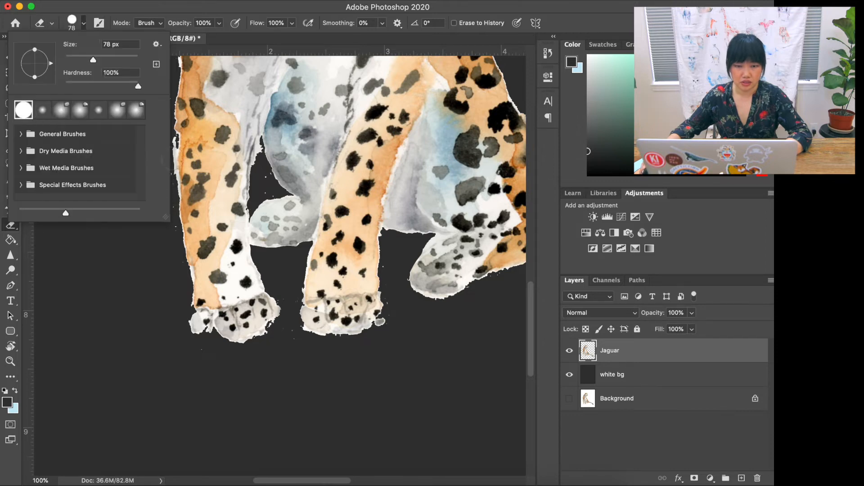
click(154, 238)
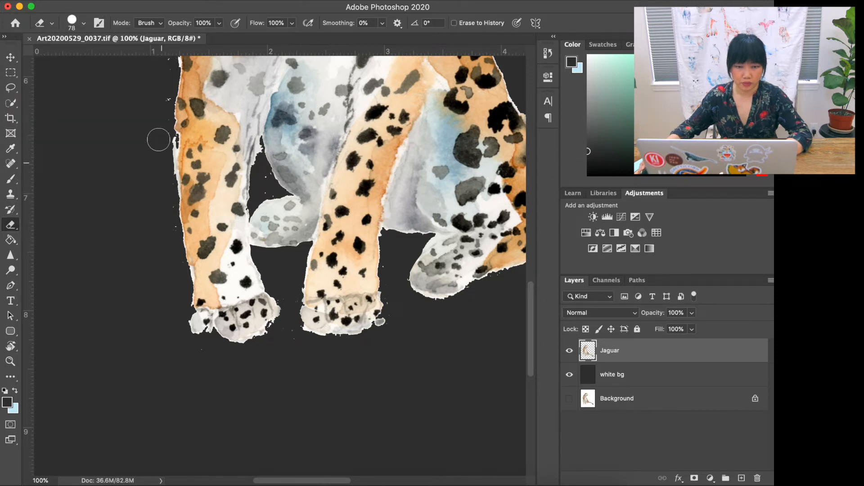
scroll(158, 95, up, 3)
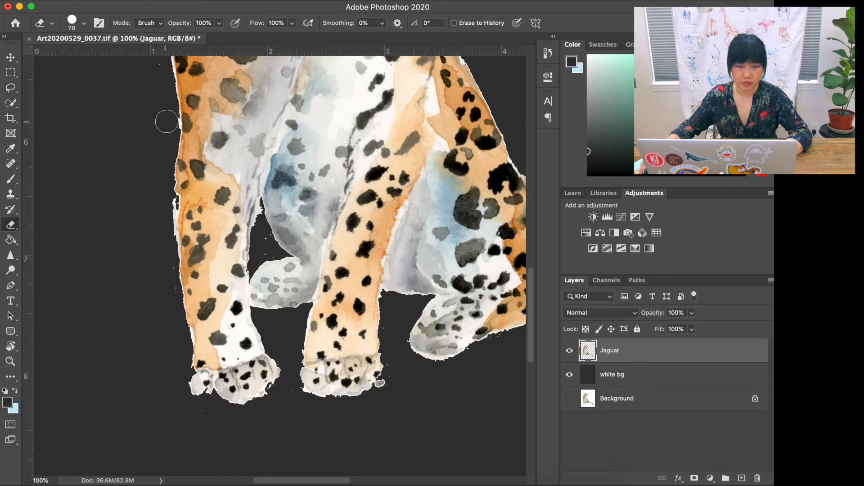
scroll(159, 172, up, 6)
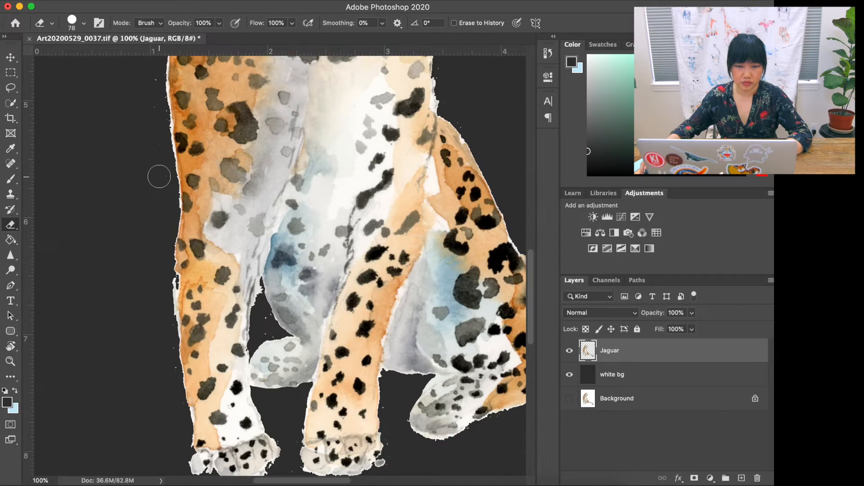
scroll(163, 262, up, 11)
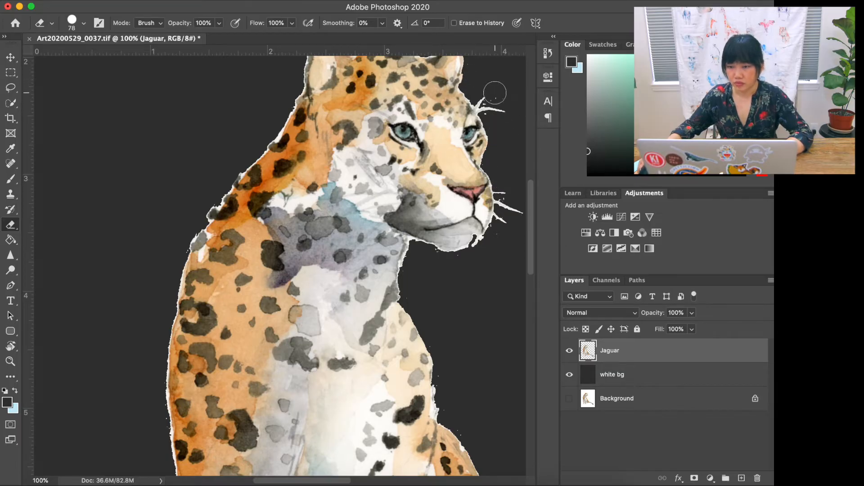
Step: Reduce the Eraser tip to 29 px and erase the fine specks along the chin, chest, belly and hind leg edges
drag(507, 83, 491, 84)
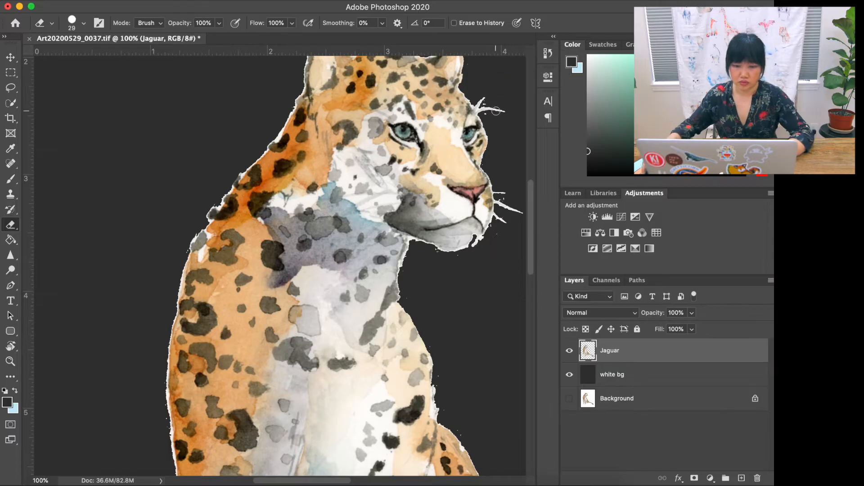
key(super+plus)
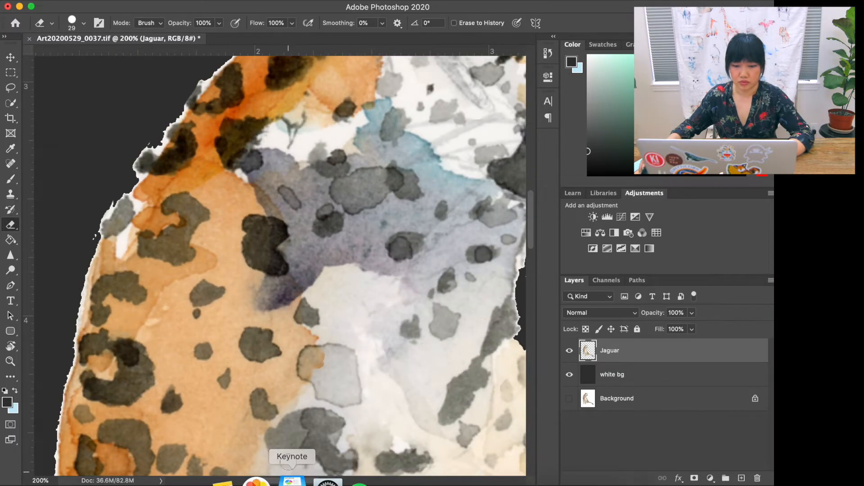
drag(285, 480, 332, 457)
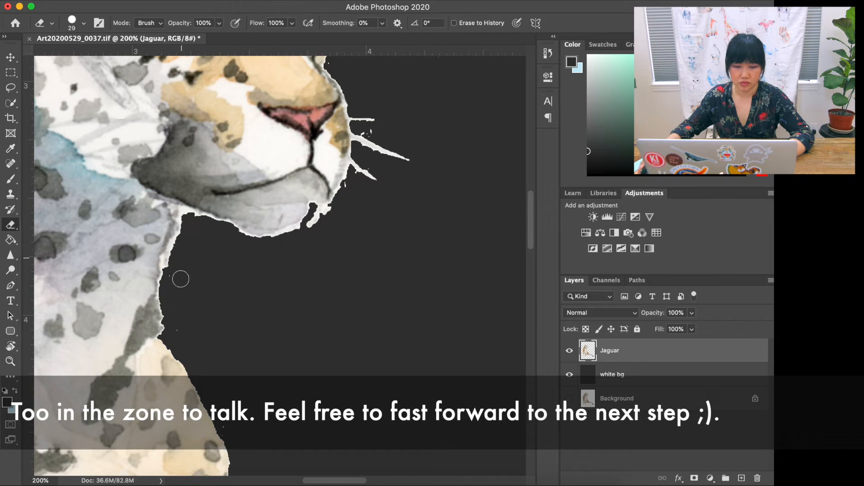
scroll(178, 334, down, 5)
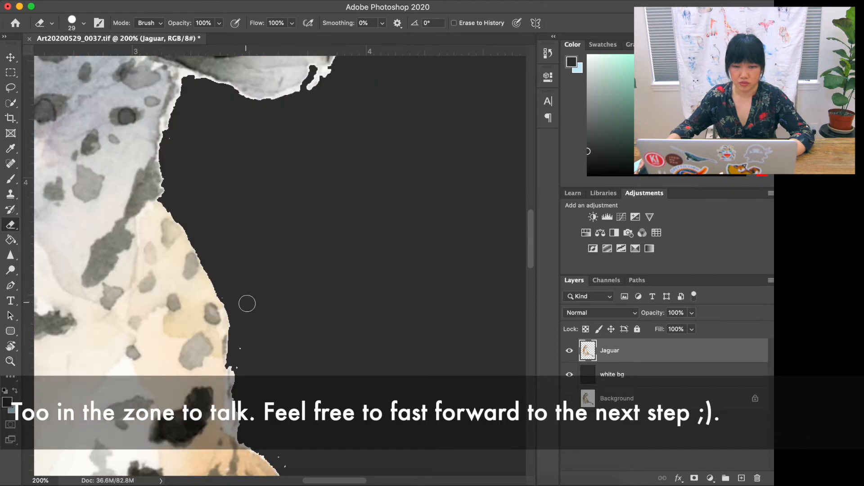
scroll(247, 303, down, 7)
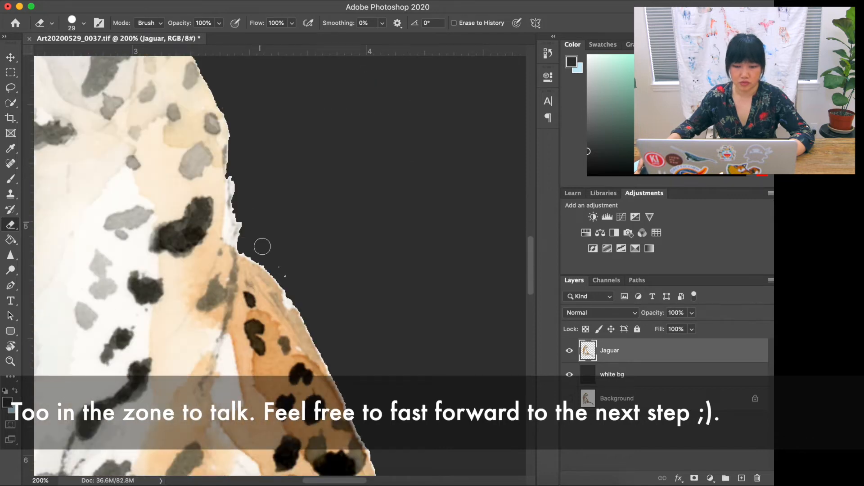
scroll(294, 280, down, 14)
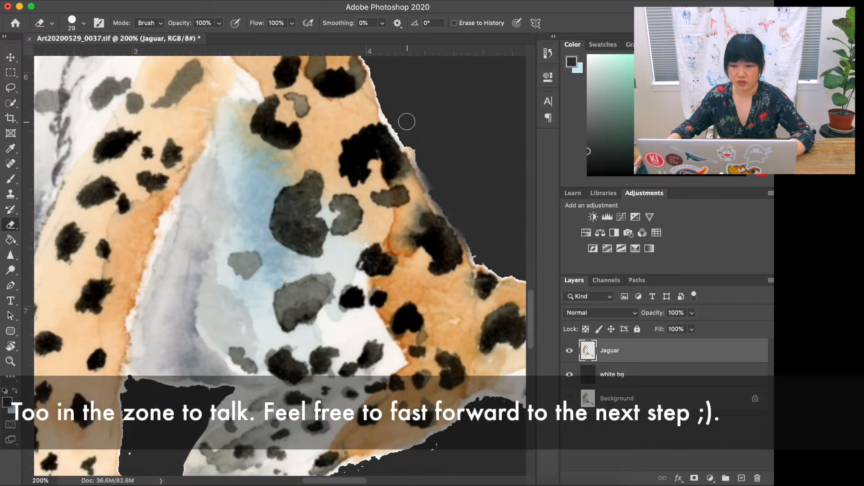
scroll(423, 153, down, 7)
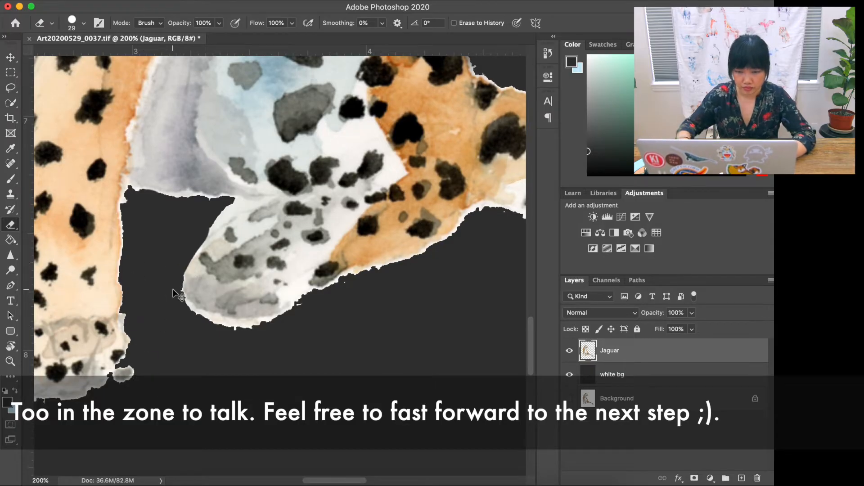
Step: Try to erase the stray specks beside the tail tip with the 29 px Eraser
key(super+minus)
key(super+minus)
key(super+minus)
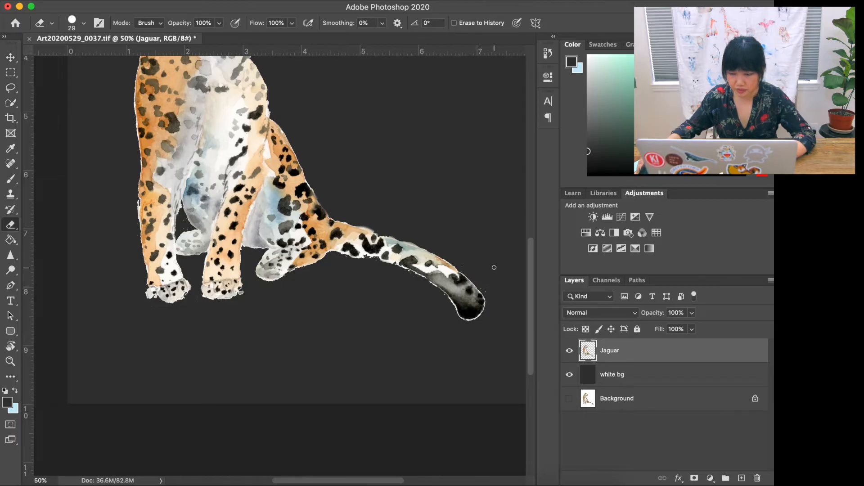
drag(484, 280, 492, 288)
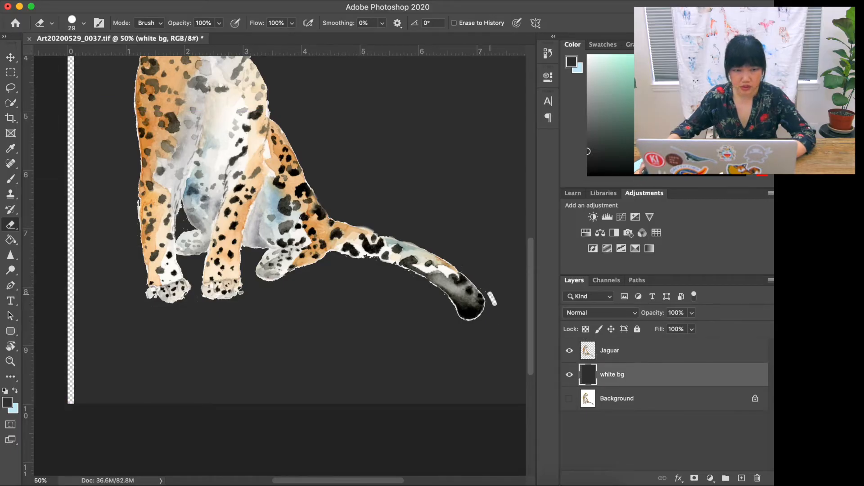
click(10, 179)
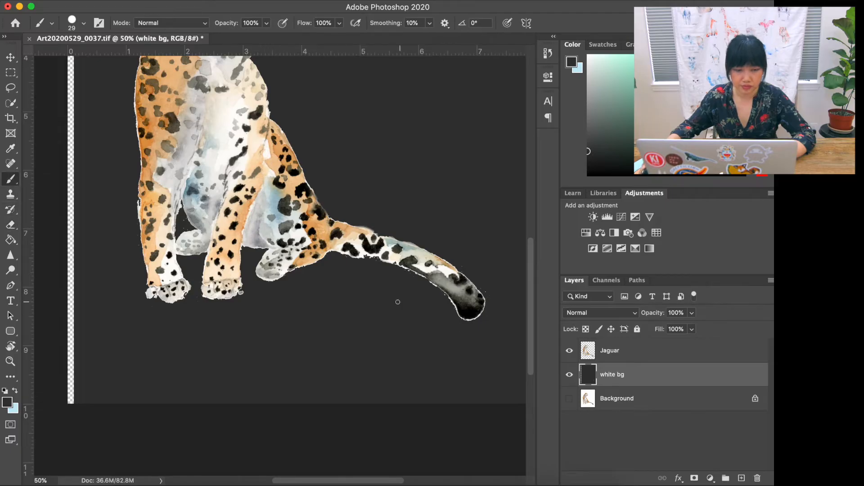
click(11, 225)
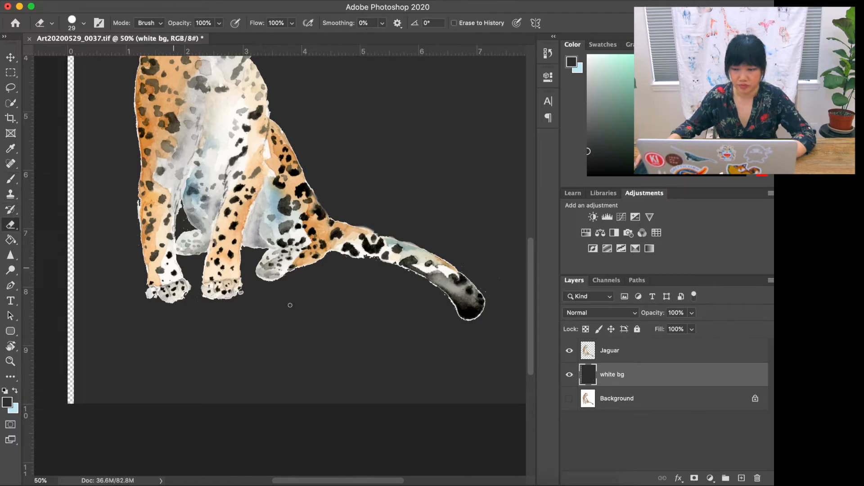
click(604, 352)
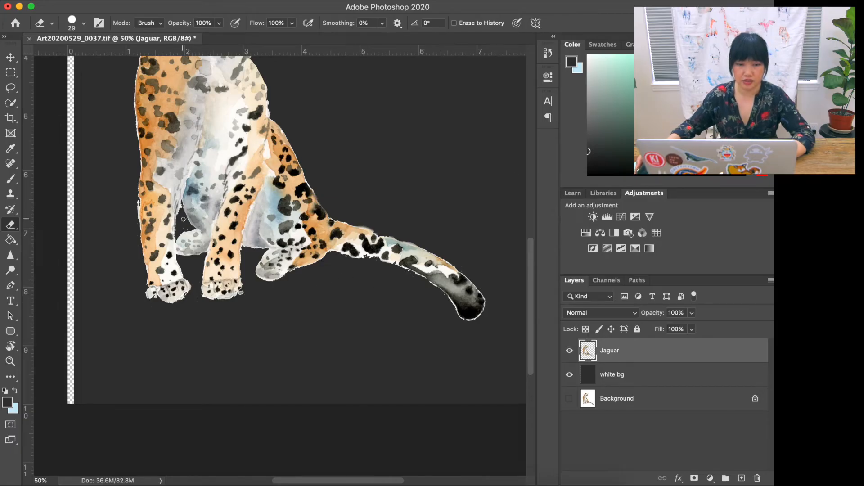
Step: Free Transform the white bg layer to cover the transparent strip along the page's left edge
key(super+minus)
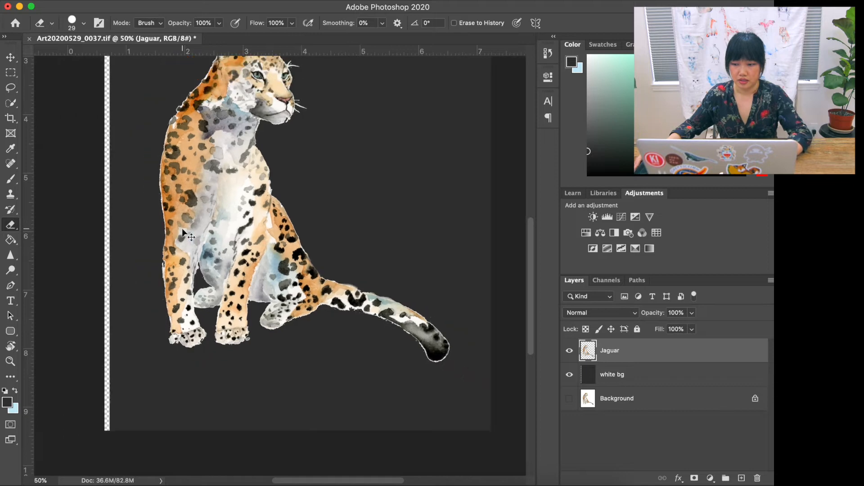
click(670, 369)
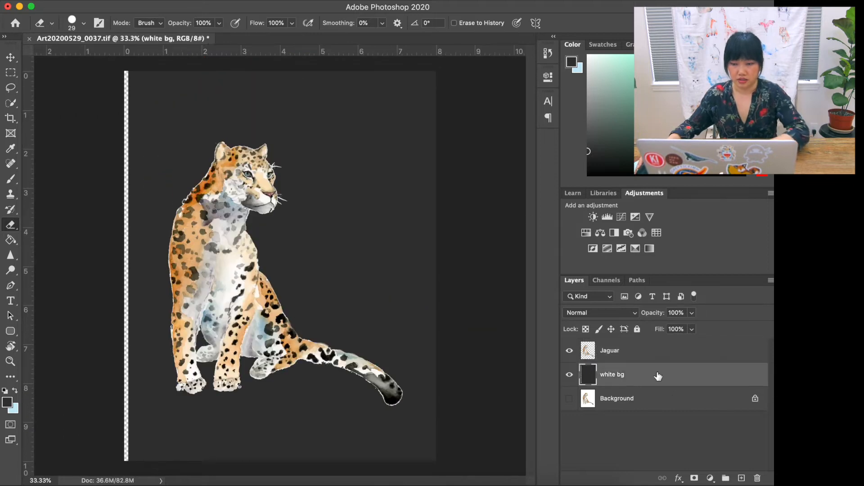
key(super+t)
click(409, 281)
key(Return)
key(e)
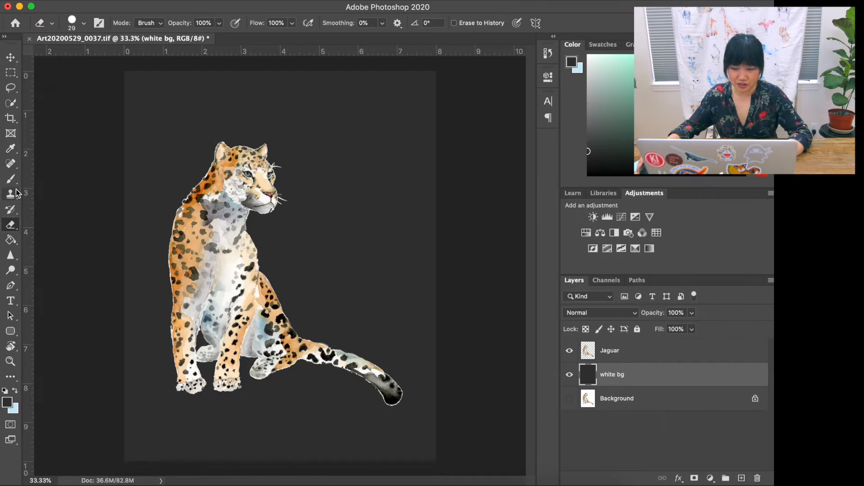
Step: Set the foreground color to white (ffffff) and fill the white bg layer with it using the Paint Bucket
click(13, 240)
click(11, 240)
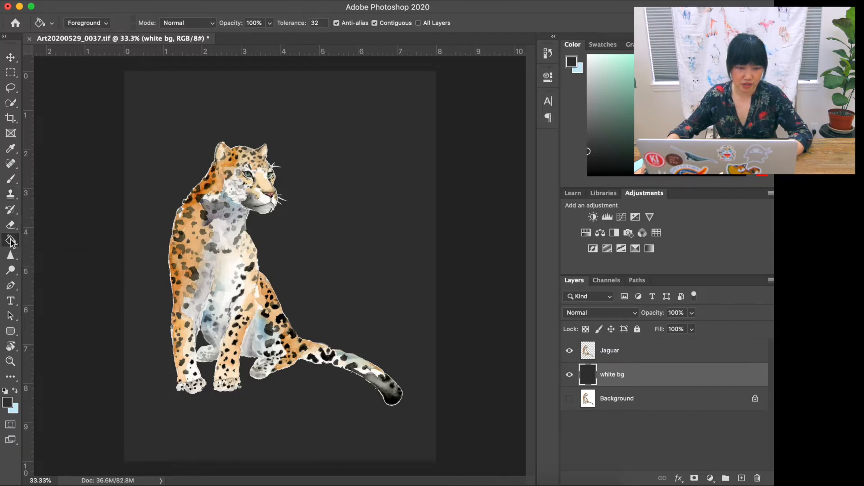
click(7, 240)
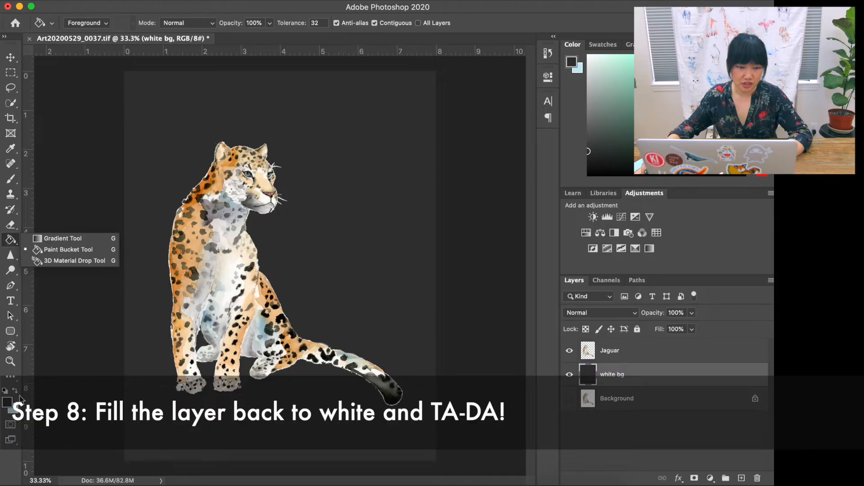
click(7, 403)
text(ffffff)
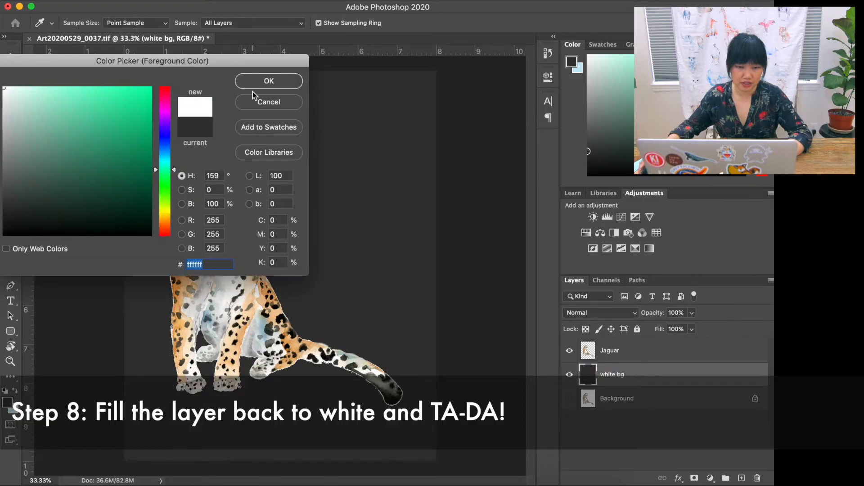
click(255, 81)
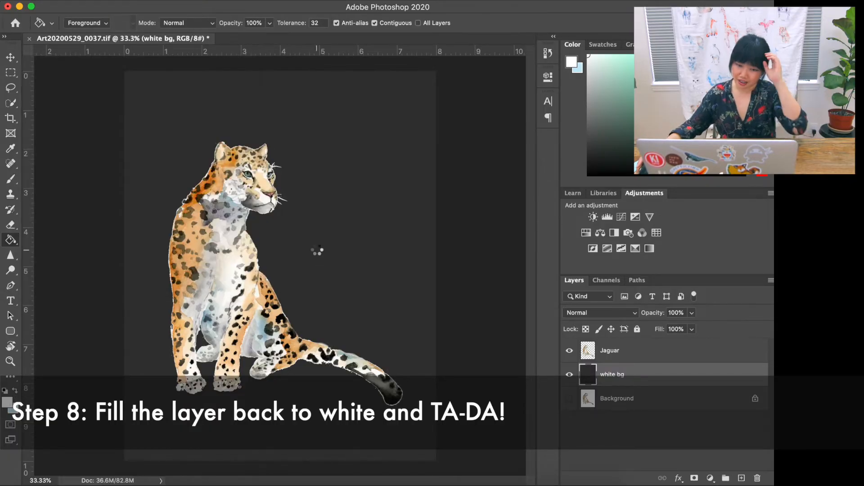
click(326, 254)
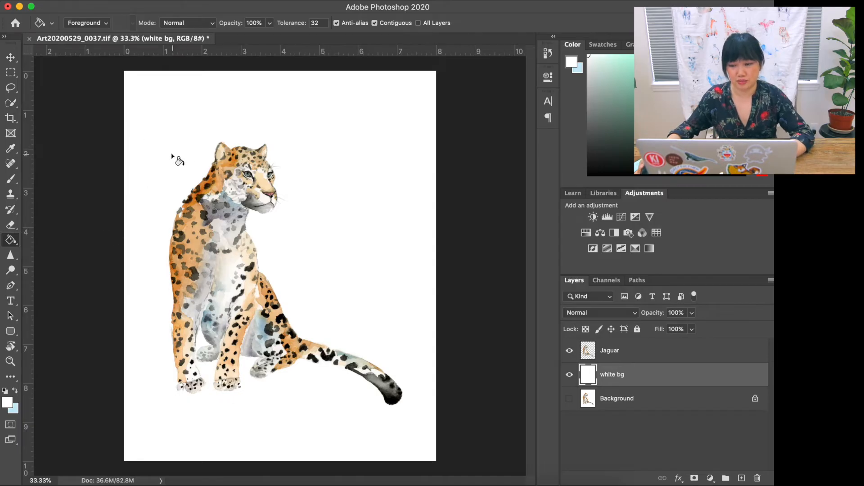
Step: Delete the Background layer holding the original scan
click(644, 400)
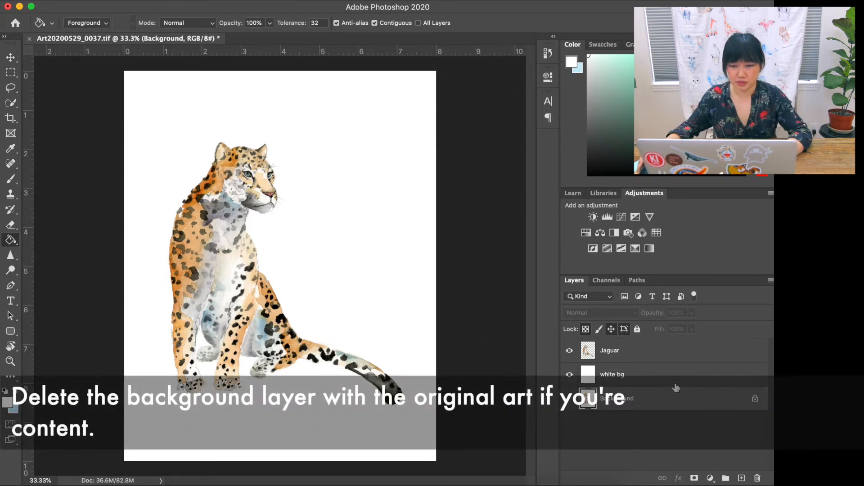
key(BackSpace)
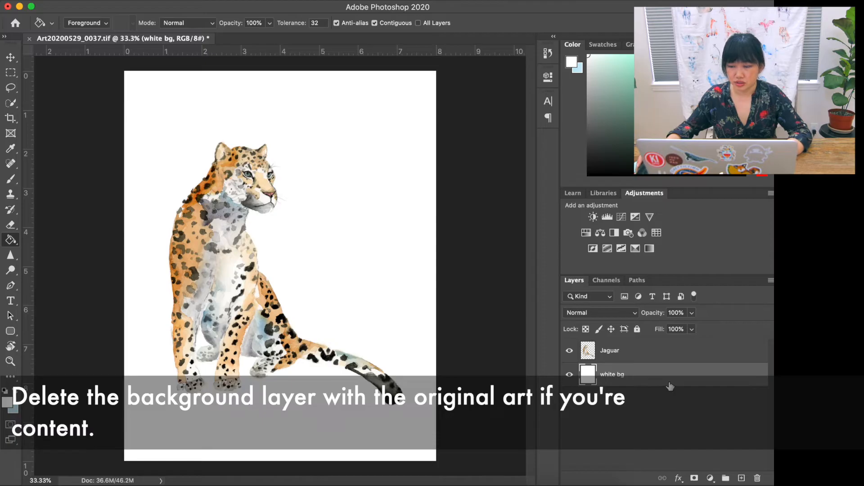
click(645, 357)
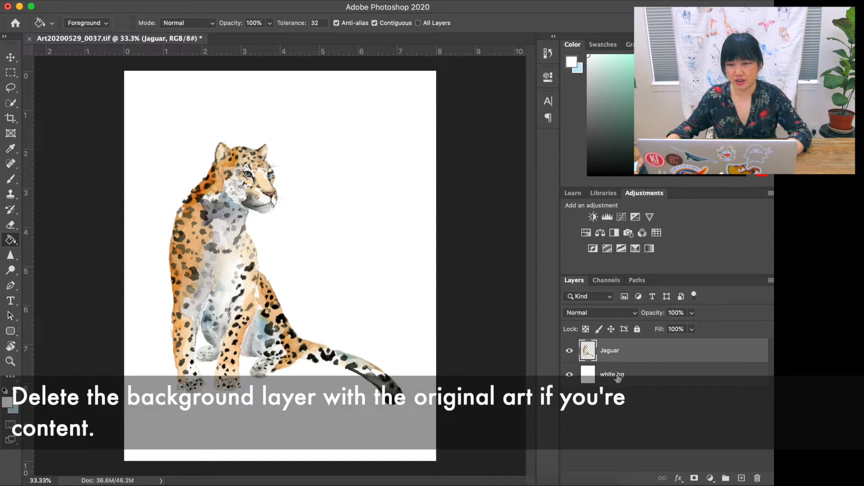
click(639, 378)
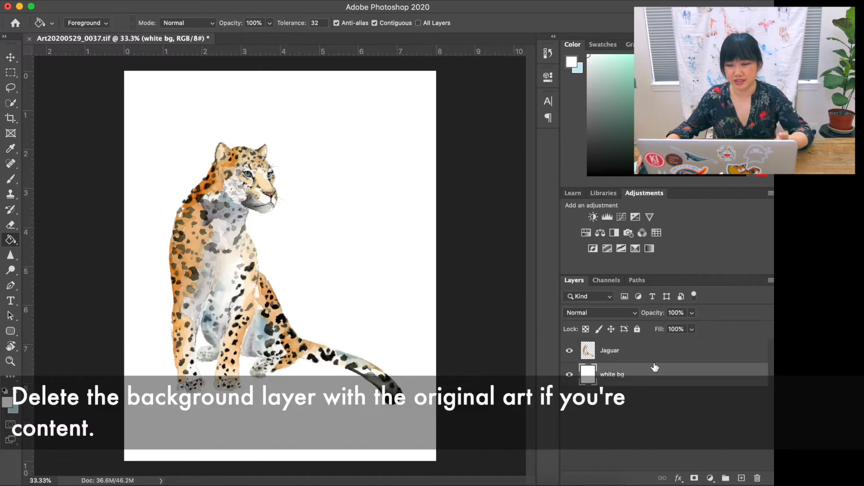
click(621, 356)
click(625, 381)
click(644, 349)
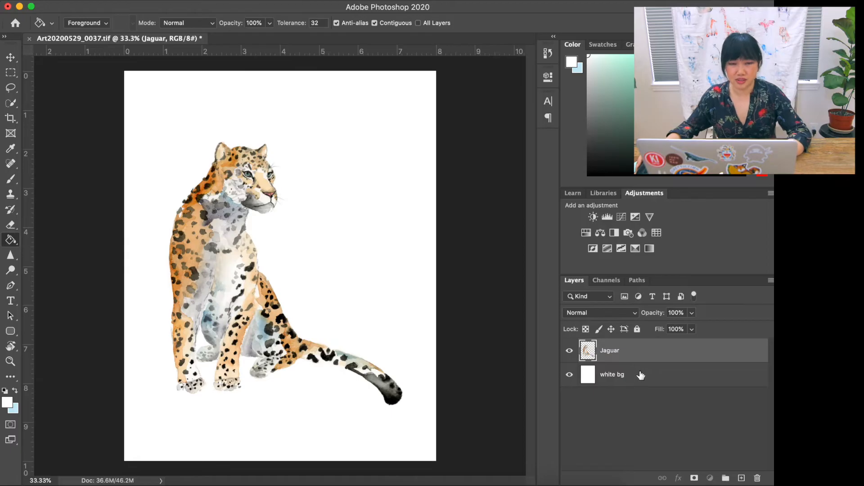
click(641, 376)
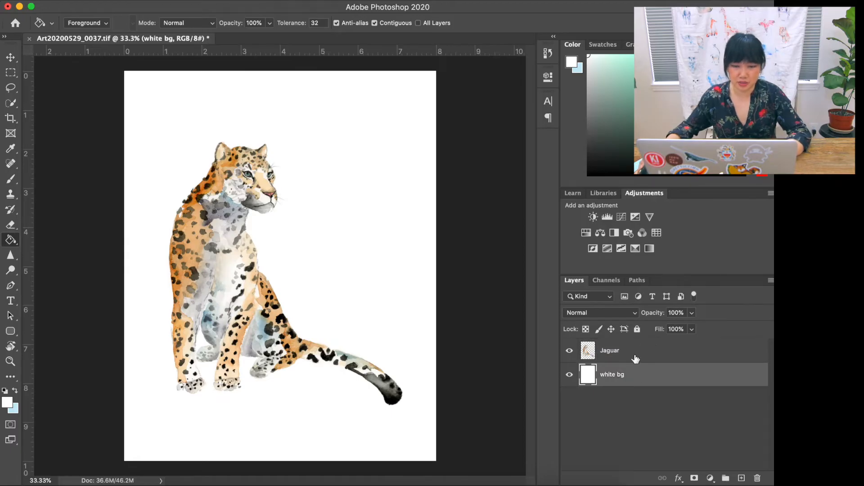
click(635, 358)
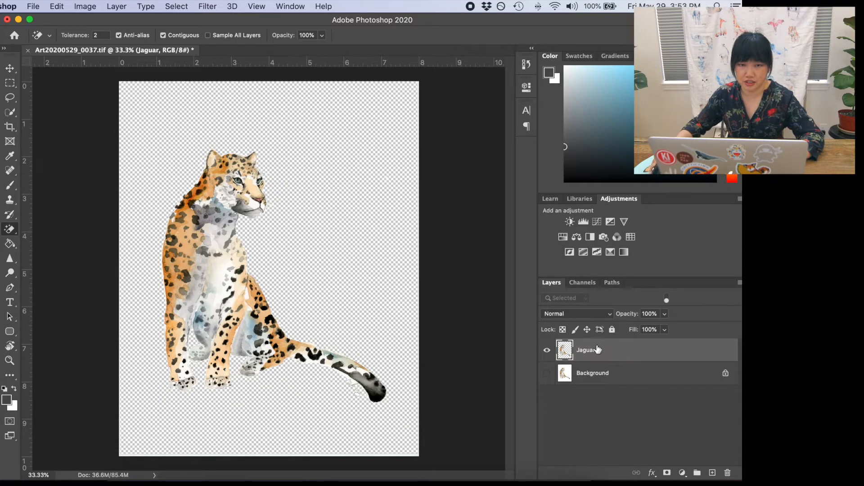
Step: Create a layer named bg, place it beneath the Jaguar layer and fill it with the dark gray foreground color
right_click(597, 350)
key(Escape)
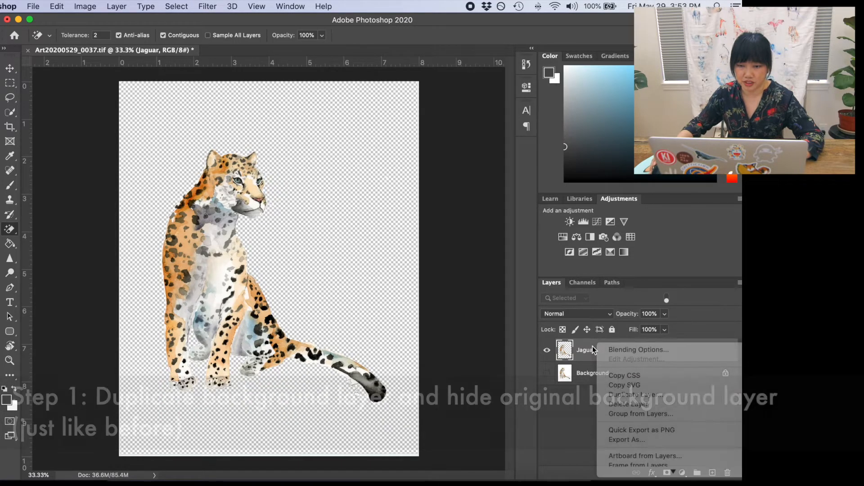
click(117, 6)
mouse_move(129, 21)
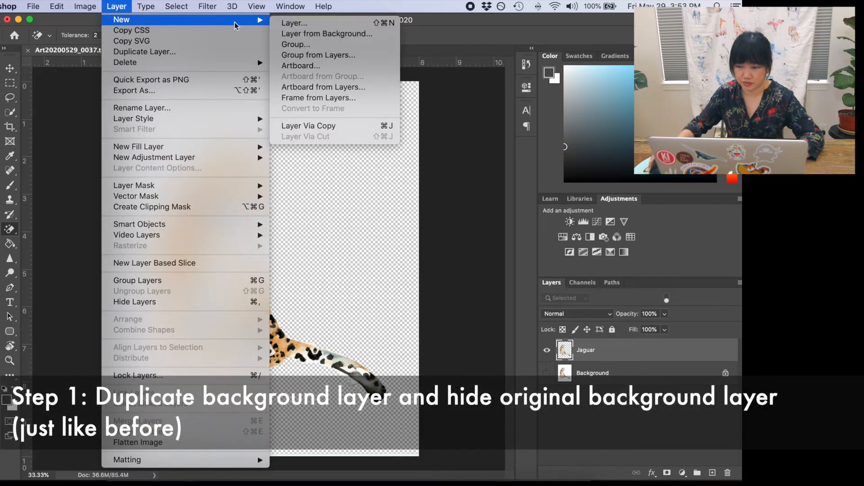
click(306, 22)
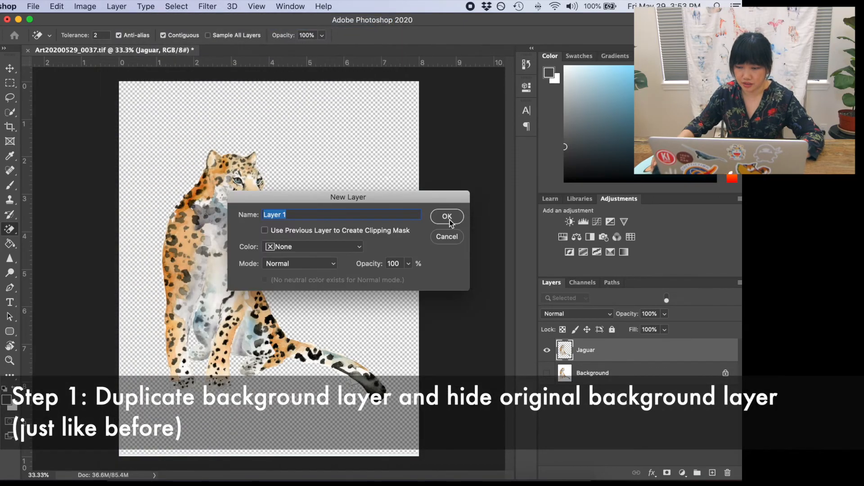
text(bg)
key(Return)
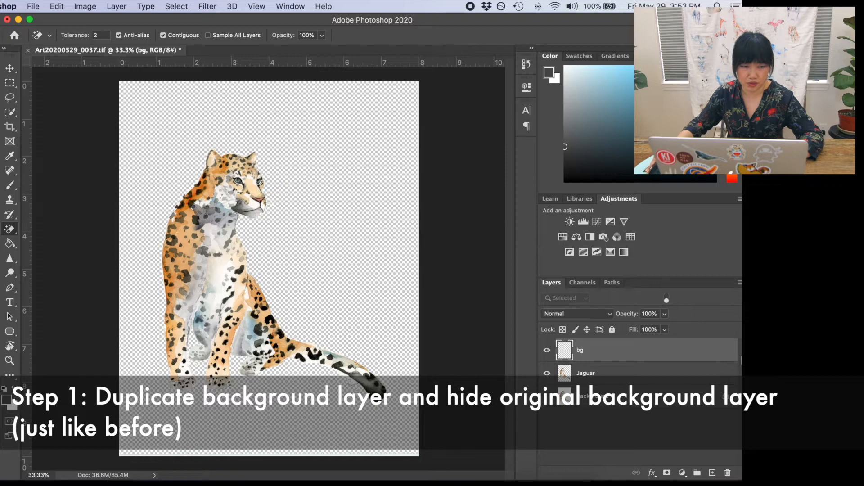
drag(637, 350, 629, 380)
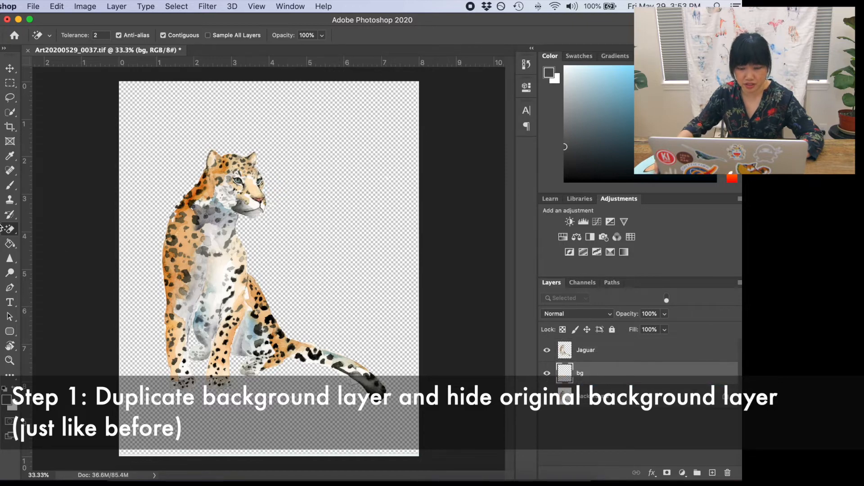
click(10, 243)
click(336, 227)
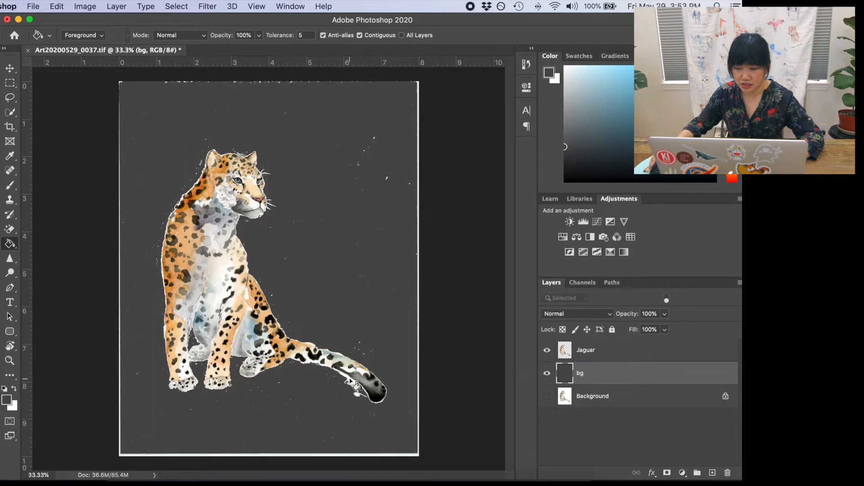
Step: Select the subject on the Jaguar layer and invert the selection to cover everything around the animal
click(631, 358)
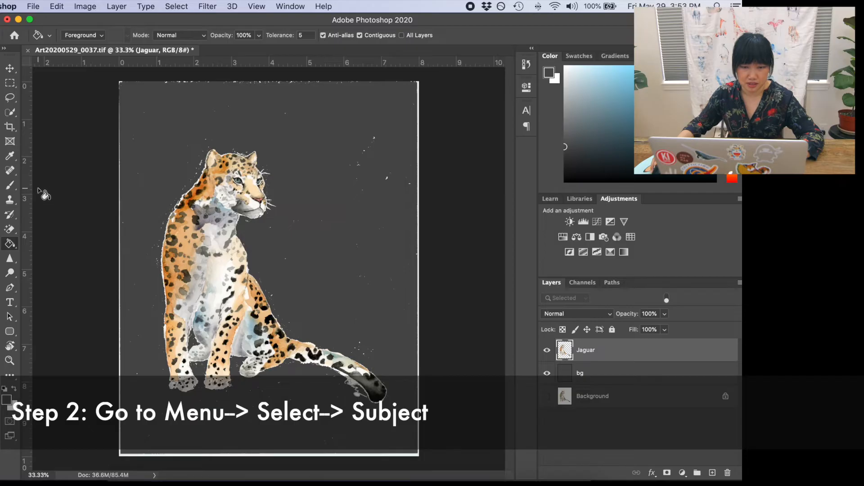
click(175, 6)
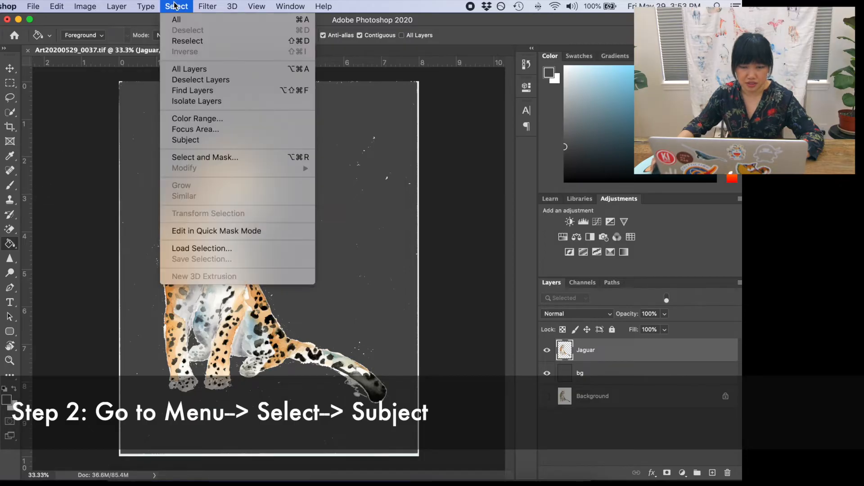
click(186, 141)
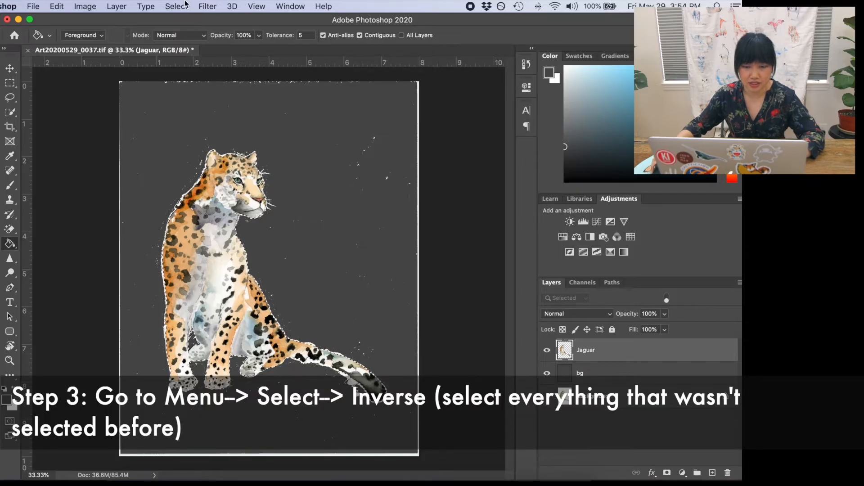
click(178, 5)
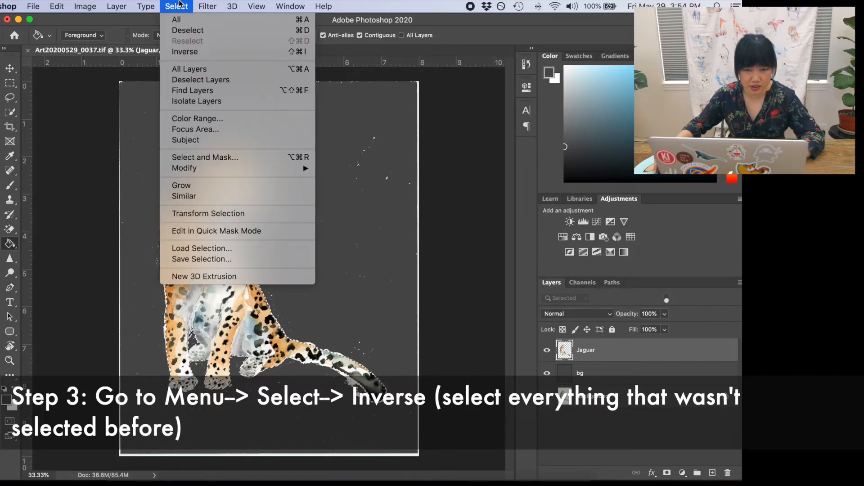
click(185, 53)
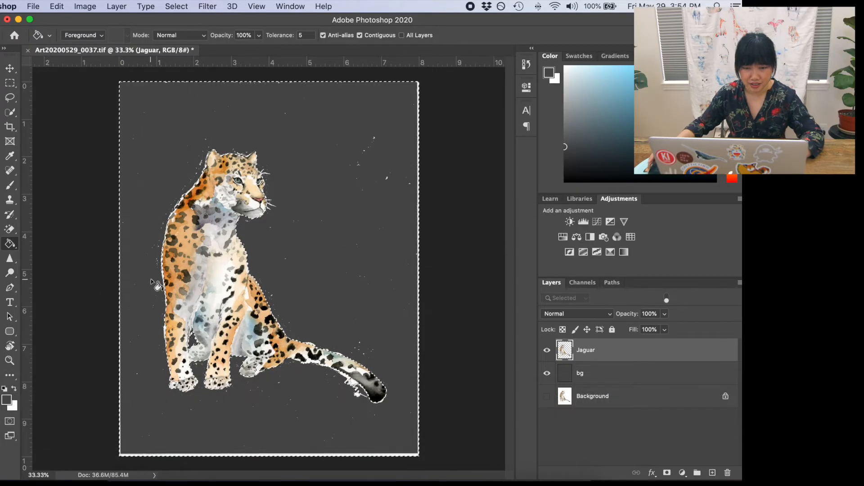
Step: Try deleting everything outside the jaguar and undo the deletion
key(Delete)
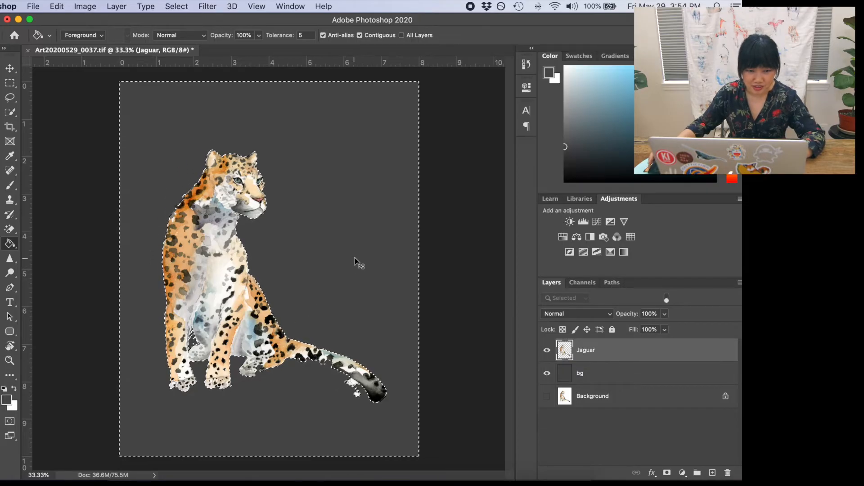
key(super+z)
Step: Examine the selection outline closely around the paws, hind leg and tail
key(super+plus)
key(super+plus)
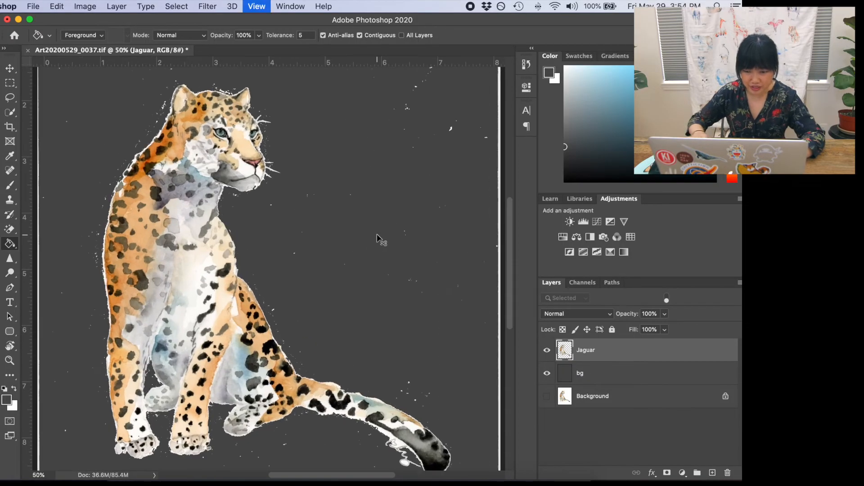
scroll(378, 232, down, 5)
scroll(383, 238, down, 4)
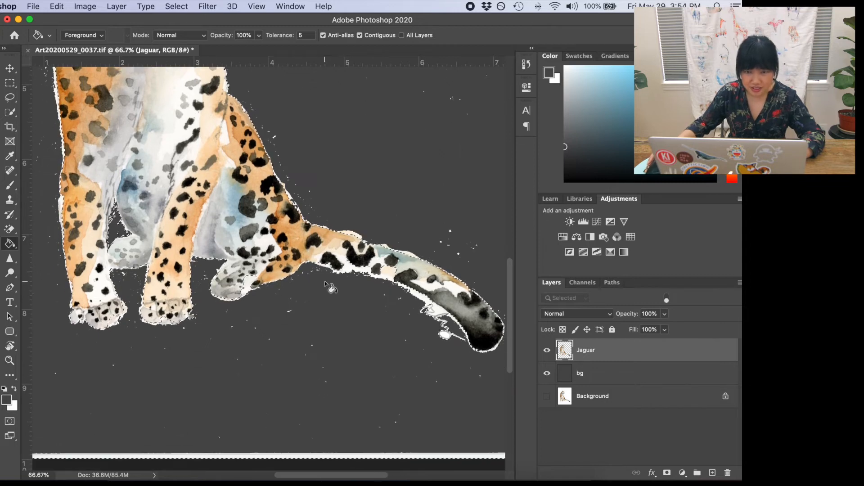
key(super+plus)
scroll(331, 288, down, 2)
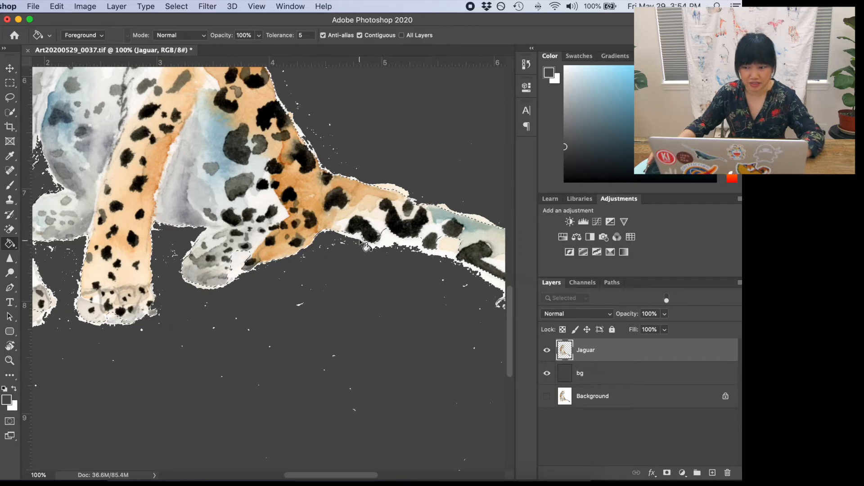
Step: Set the Paint Bucket tolerance to 3, try a fill outside the jaguar and undo it
click(307, 35)
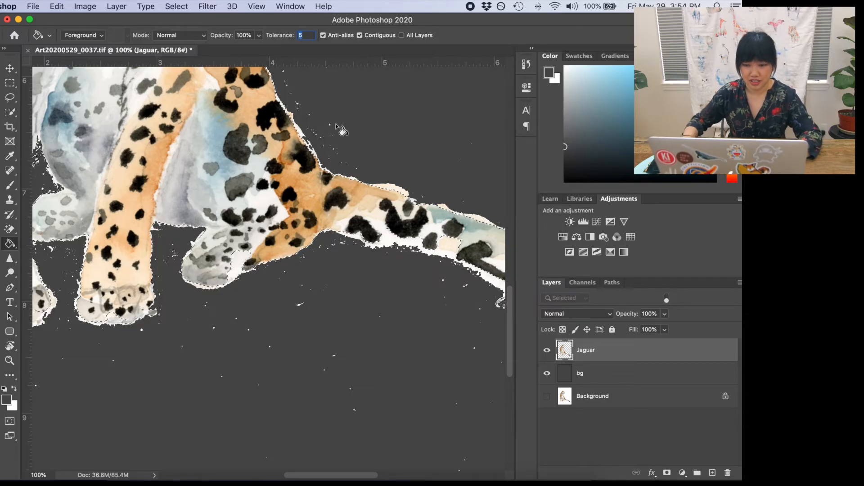
text(3)
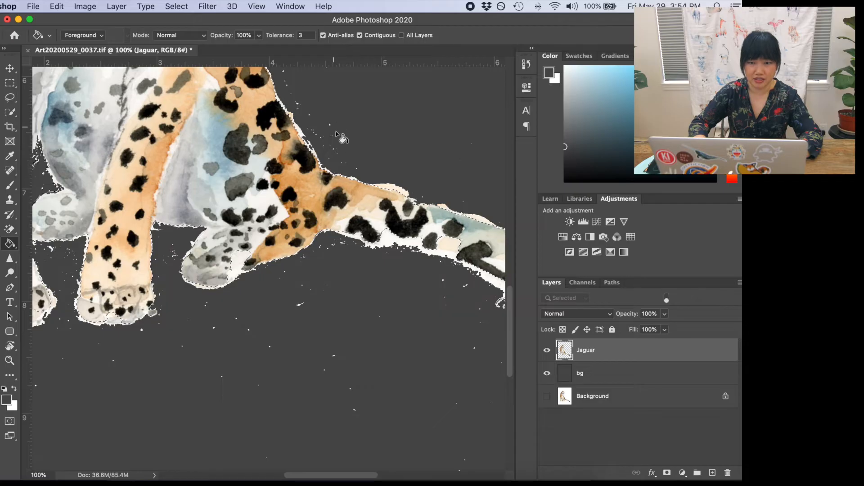
click(355, 146)
key(super+z)
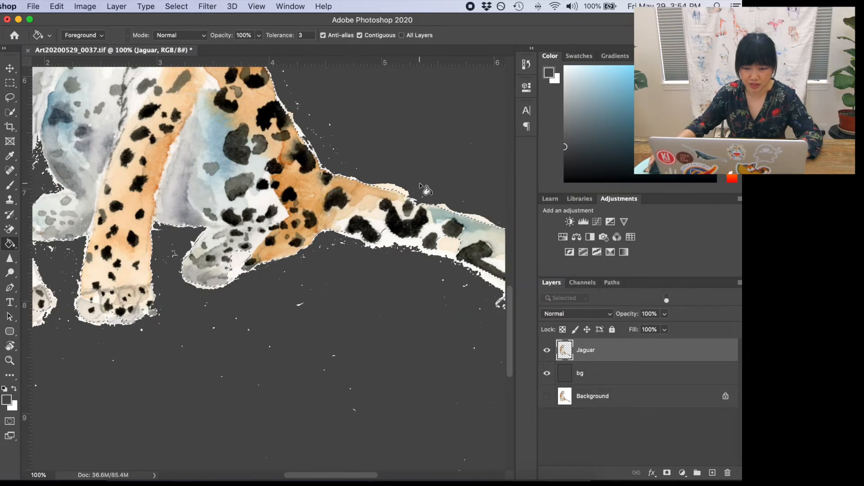
Step: Invert the selection so that it covers the jaguar instead of its surroundings
key(super+minus)
key(super+plus)
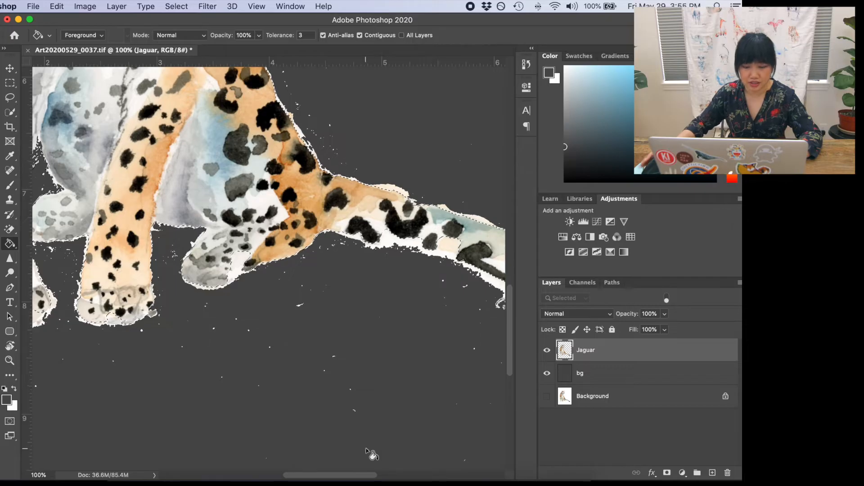
drag(346, 476, 363, 475)
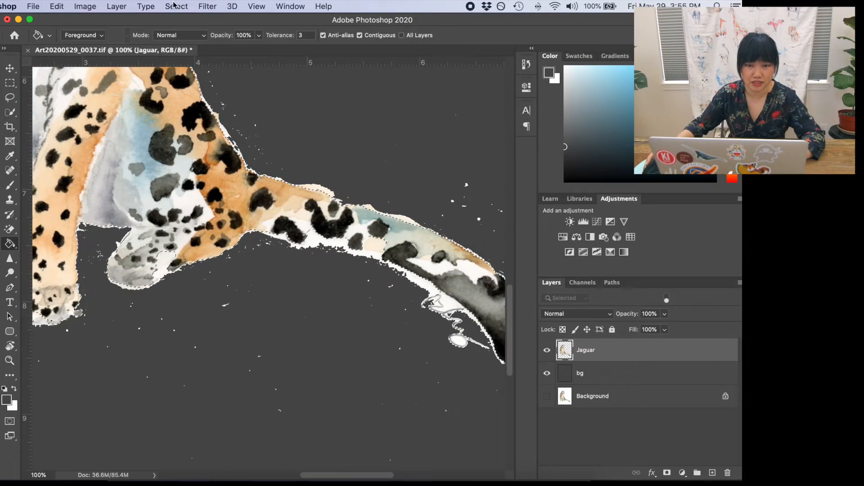
key(super+minus)
key(super+minus)
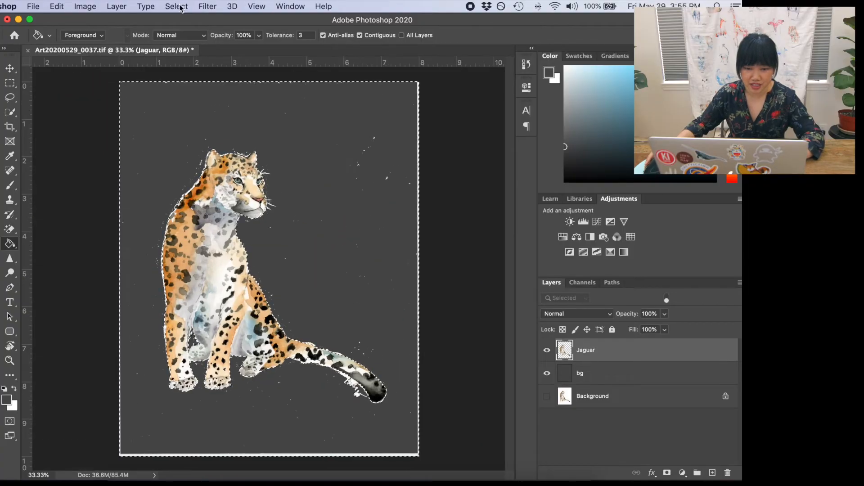
click(208, 6)
mouse_move(176, 6)
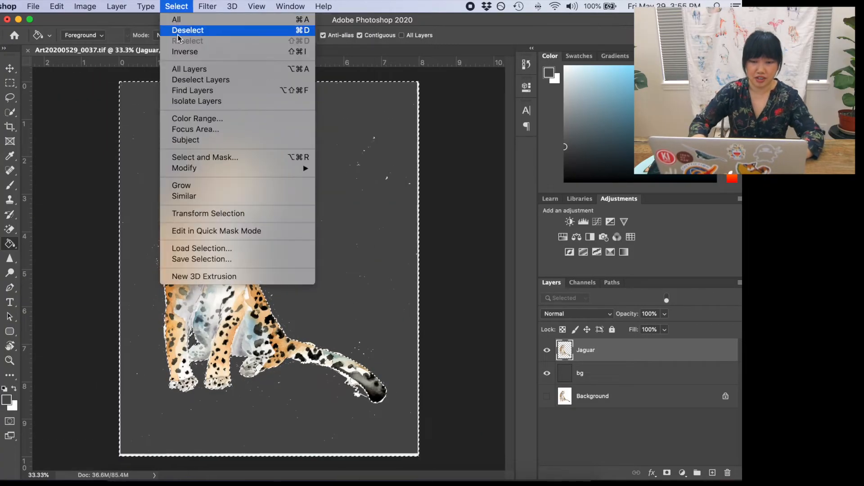
click(181, 52)
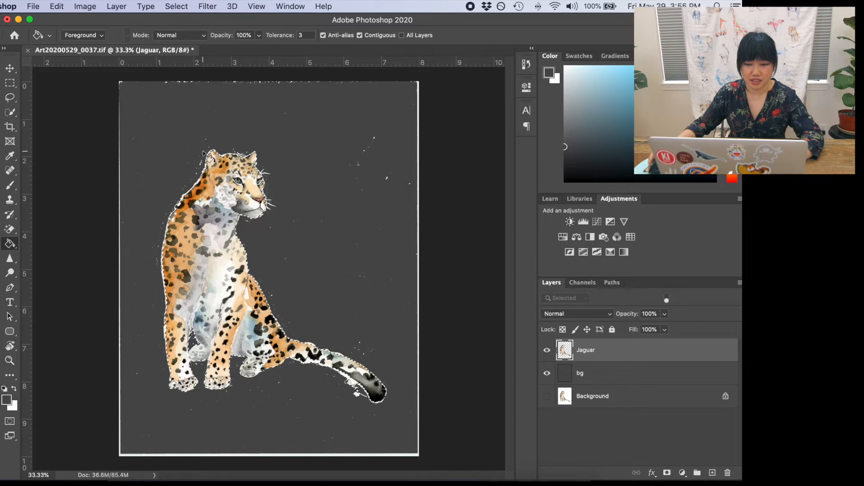
Step: Add the missed white underside and pale patch near the base of the tail to the selection with the Quick Selection tool
scroll(173, 217, up, 4)
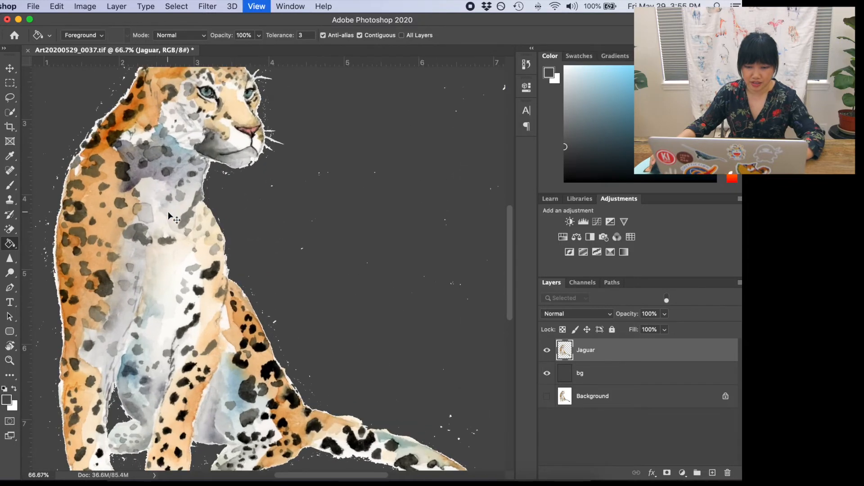
scroll(209, 218, down, 8)
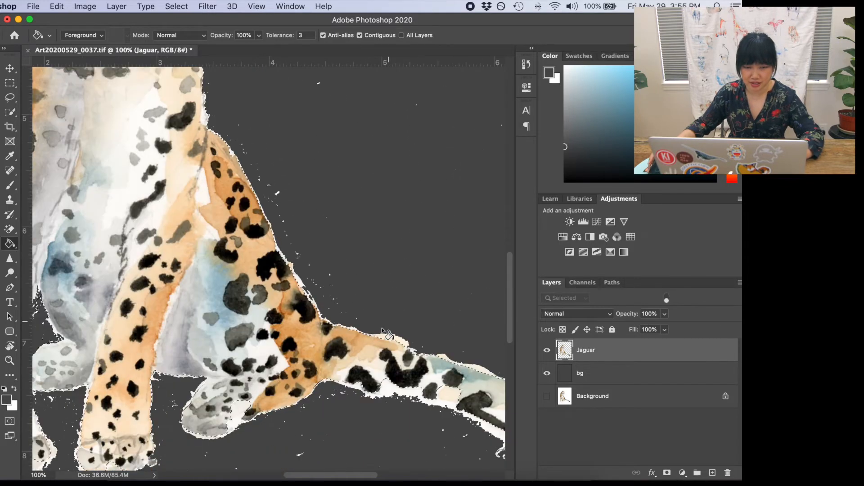
scroll(318, 472, down, 3)
scroll(318, 472, right, 3)
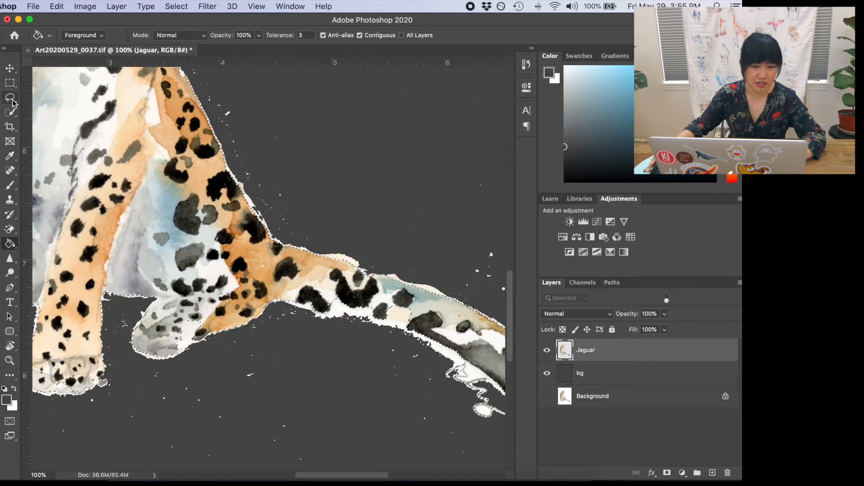
click(12, 112)
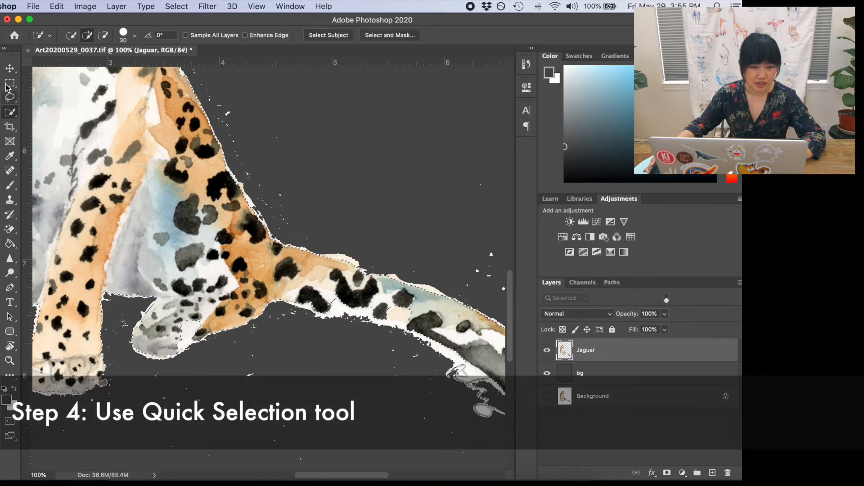
right_click(11, 113)
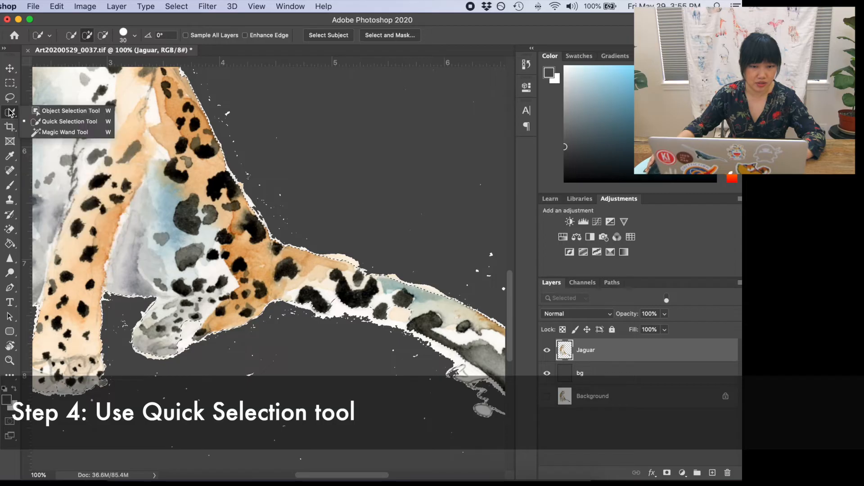
click(39, 121)
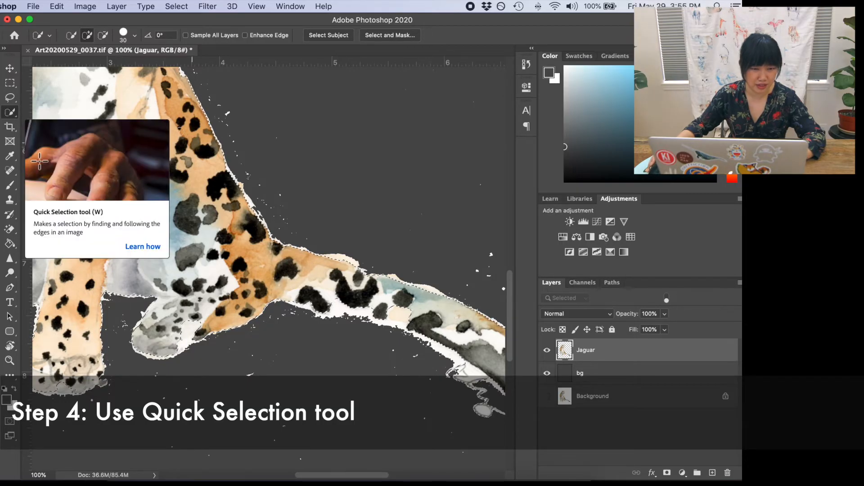
right_click(9, 113)
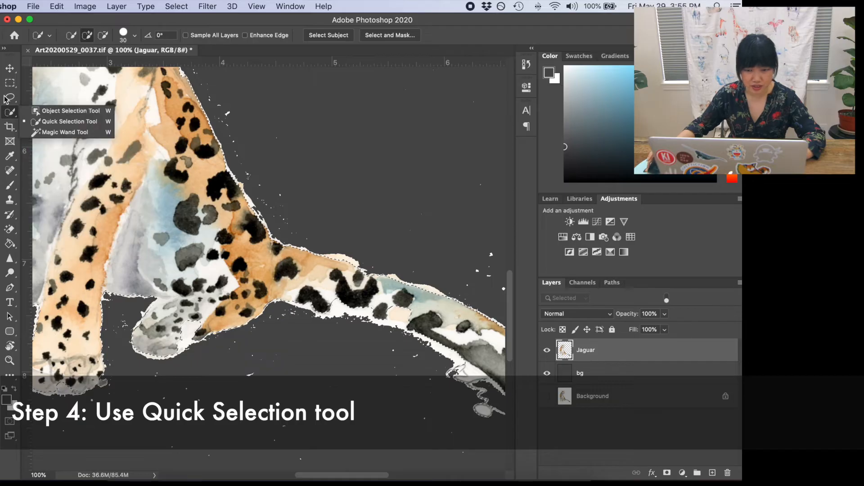
click(72, 121)
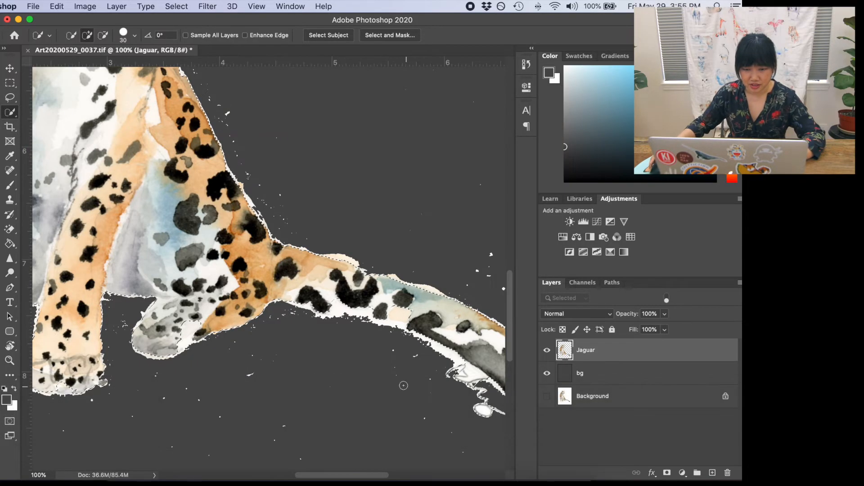
scroll(401, 322, down, 2)
key(super+equal)
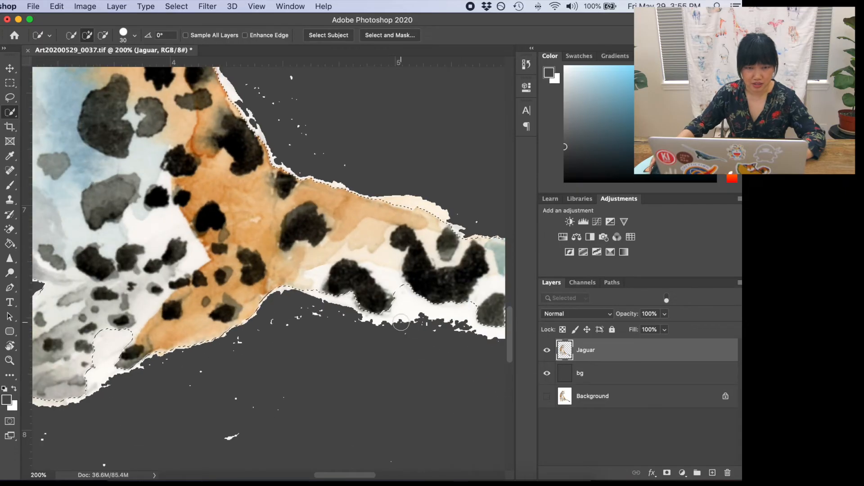
scroll(226, 332, down, 10)
scroll(226, 332, right, 10)
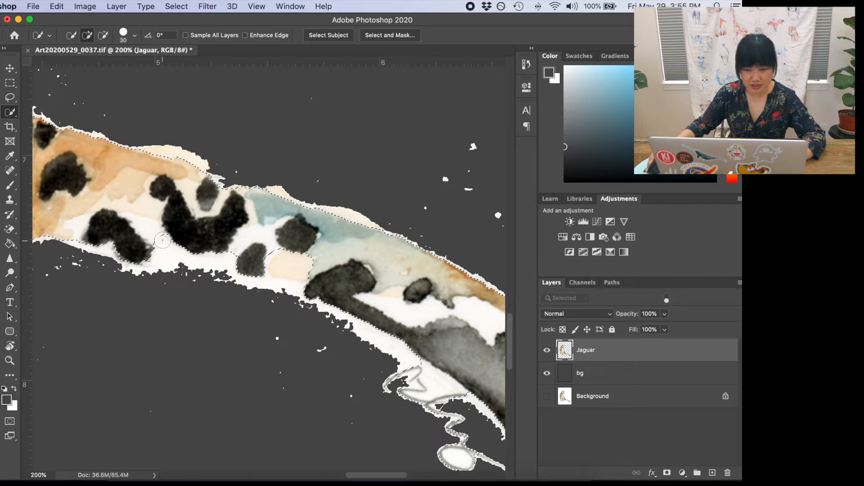
mouse_move(163, 243)
mouse_down()
mouse_move(151, 258)
mouse_move(189, 251)
mouse_move(308, 274)
mouse_move(305, 258)
mouse_move(285, 245)
mouse_move(289, 259)
mouse_move(274, 263)
mouse_move(312, 278)
mouse_move(221, 261)
mouse_move(295, 270)
mouse_up()
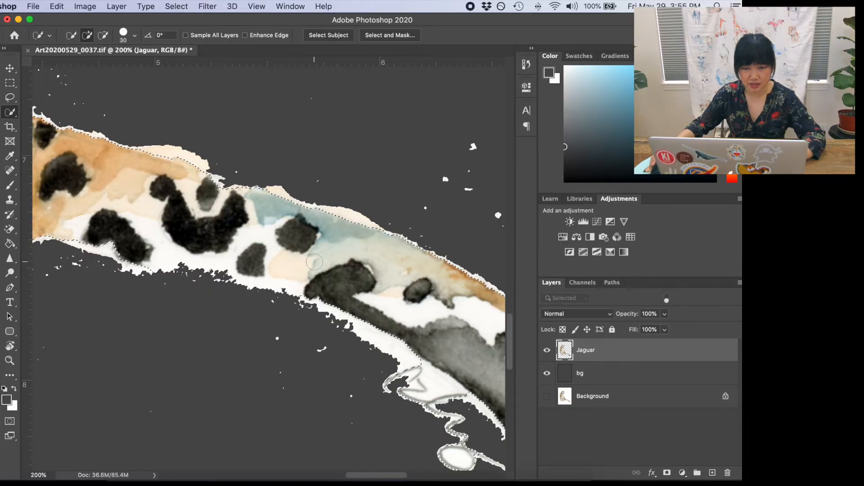
scroll(367, 315, down, 2)
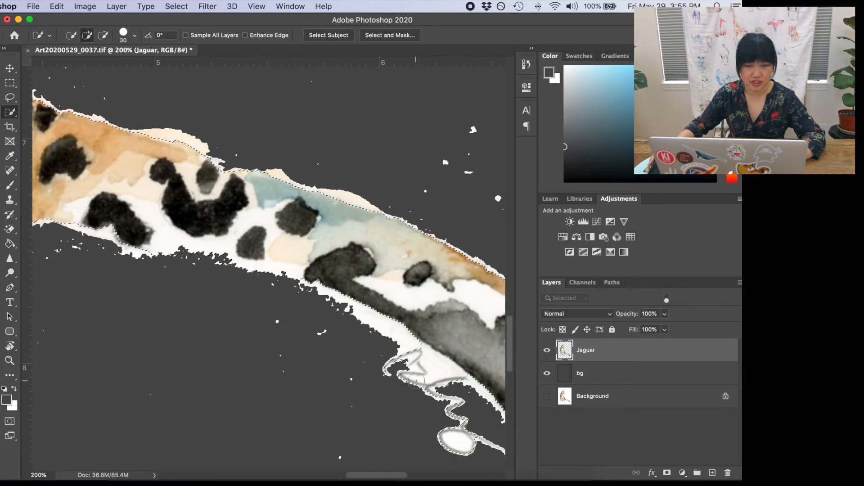
Step: Add the missed white patch on the hind paw and the unselected parts of both front paws to the selection
drag(380, 474, 337, 476)
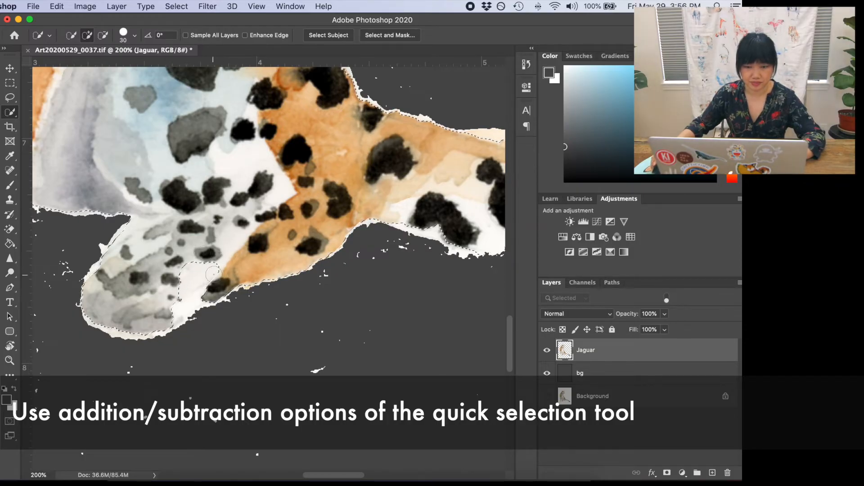
scroll(198, 282, up, 4)
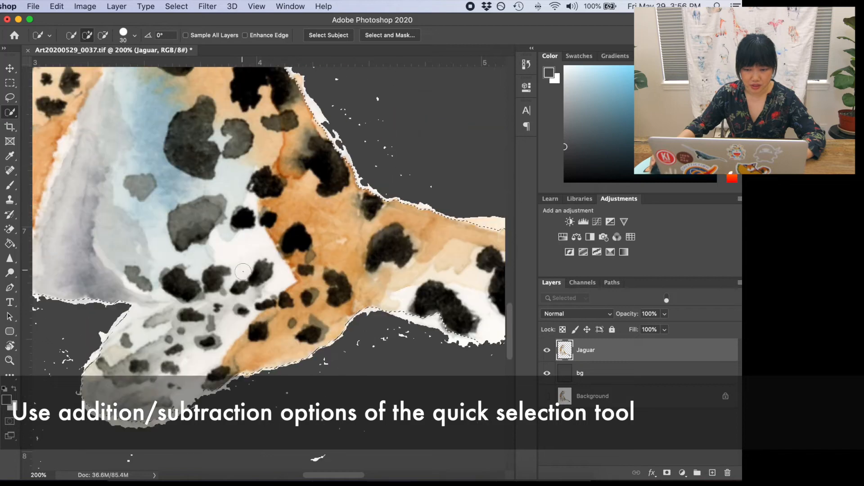
drag(332, 477, 278, 475)
scroll(214, 312, down, 3)
scroll(214, 312, down, 1)
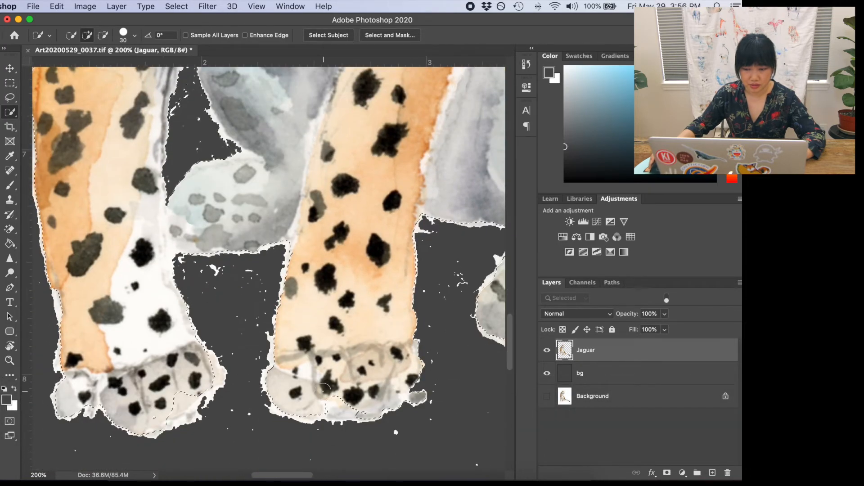
drag(317, 410, 340, 409)
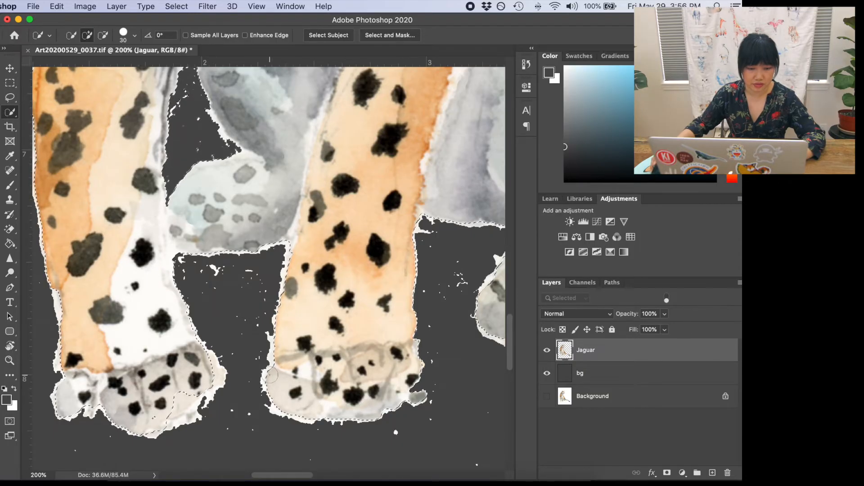
drag(420, 394, 422, 385)
drag(185, 407, 208, 378)
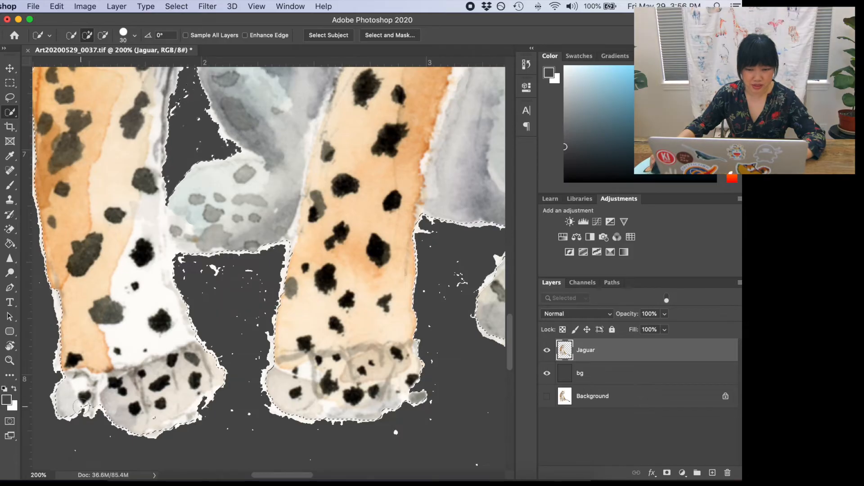
Step: Examine the selection outline up the front legs, along the back and around the head and whiskers
scroll(67, 374, up, 3)
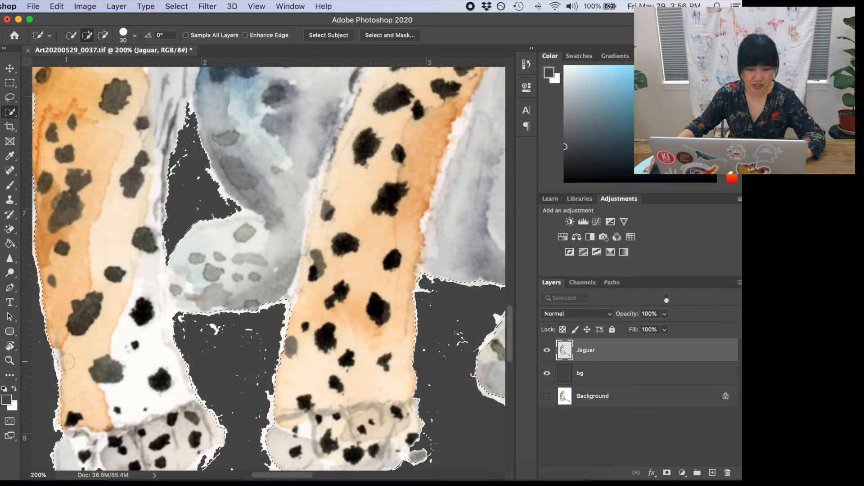
scroll(67, 361, up, 4)
scroll(321, 456, up, 5)
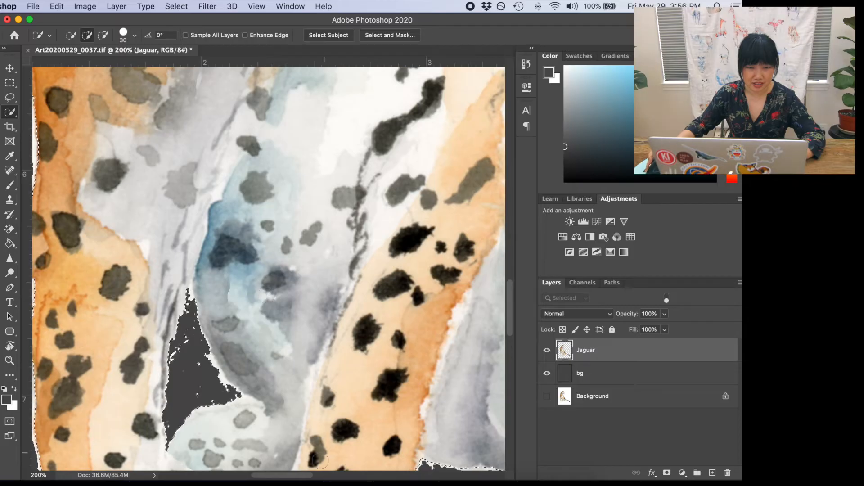
scroll(151, 284, left, 3)
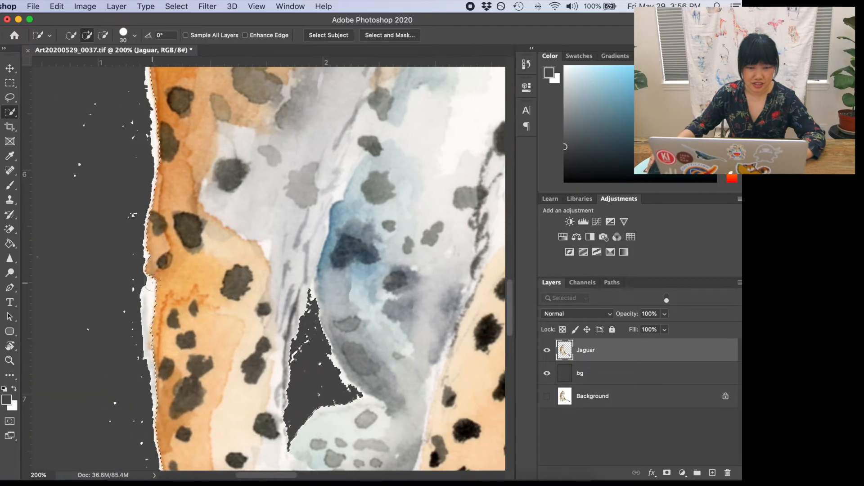
scroll(151, 284, up, 20)
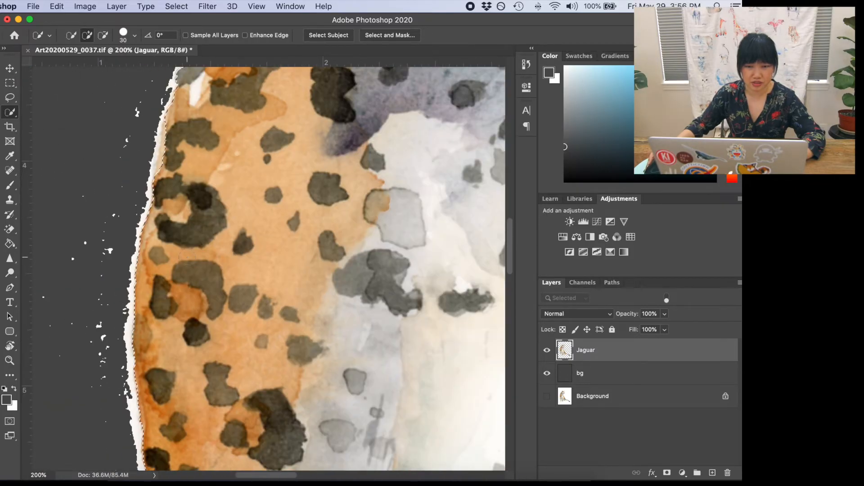
scroll(186, 256, up, 5)
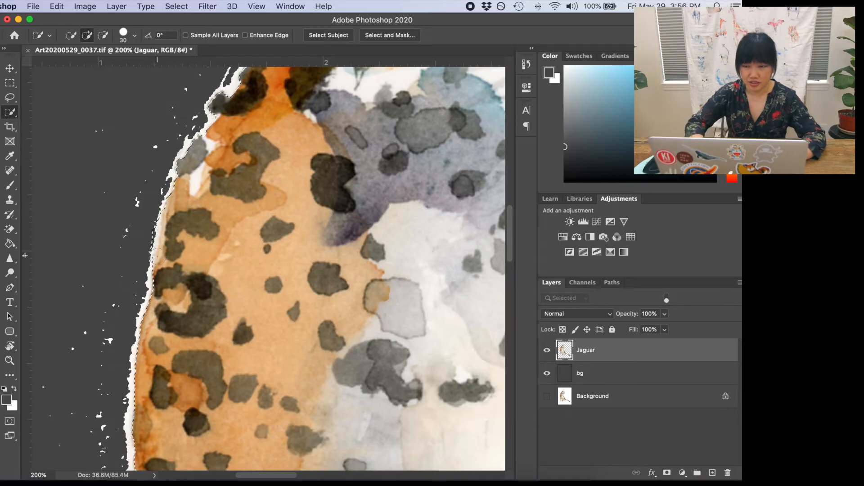
scroll(180, 202, up, 5)
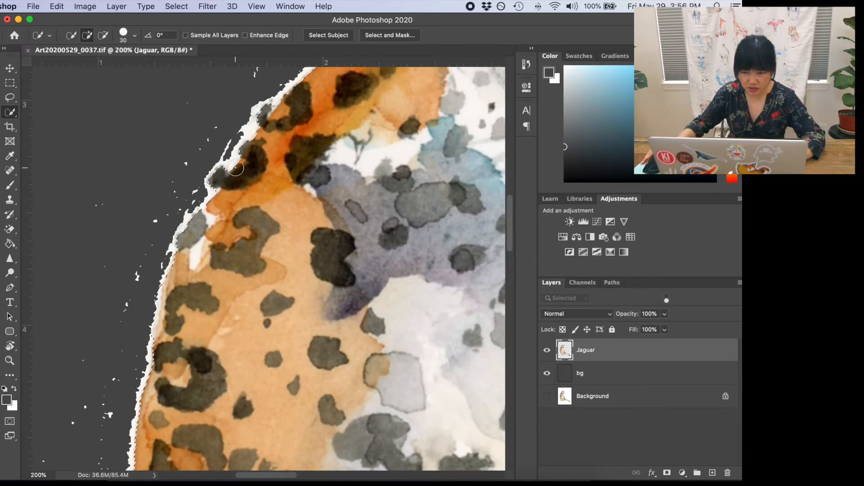
scroll(315, 175, up, 12)
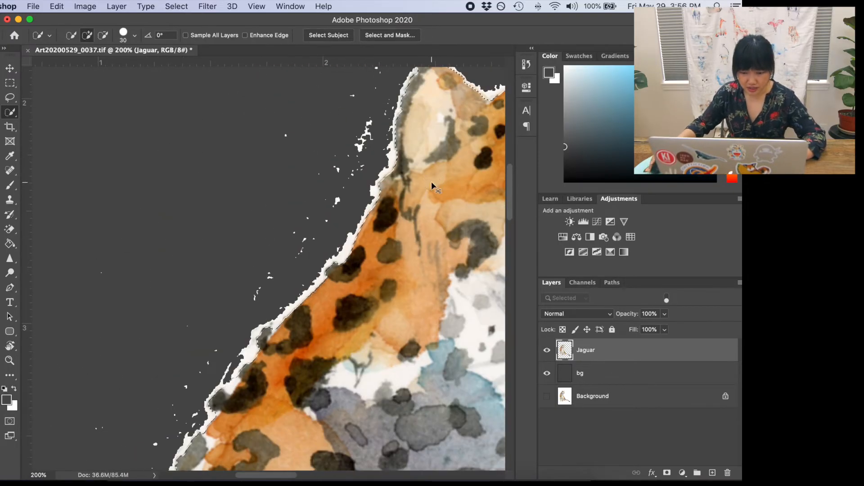
key(super+minus)
key(super+minus)
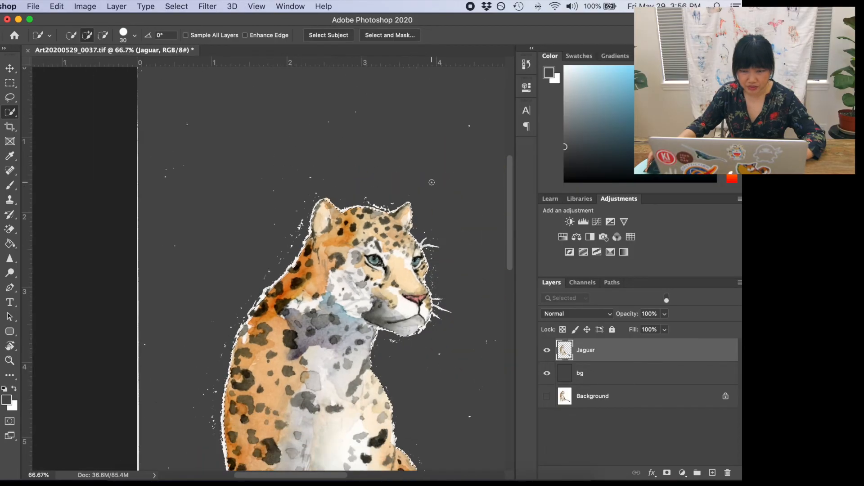
key(super+equal)
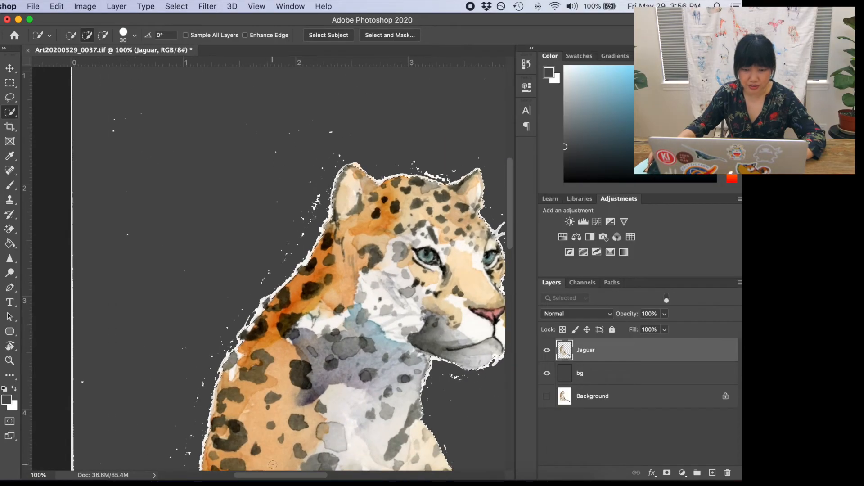
scroll(273, 464, right, 15)
scroll(332, 447, left, 7)
scroll(303, 459, down, 3)
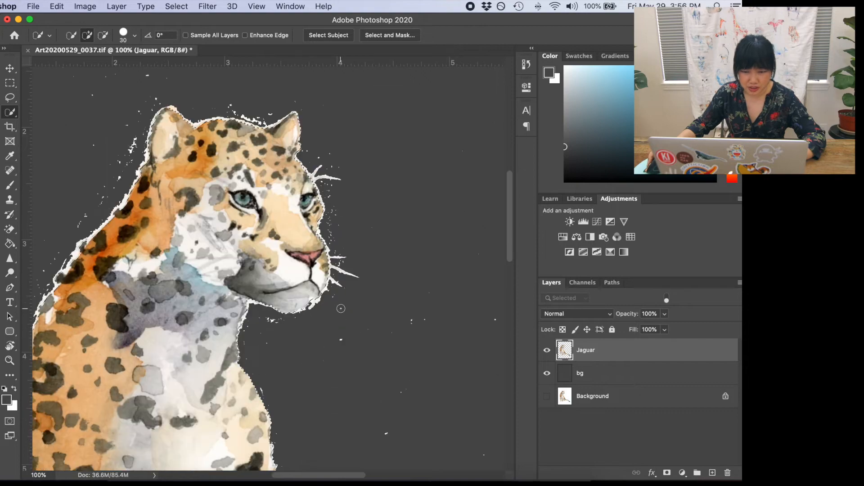
Step: Examine the selection outline down the chest, along the hind leg and around the base of the tail
scroll(269, 287, down, 8)
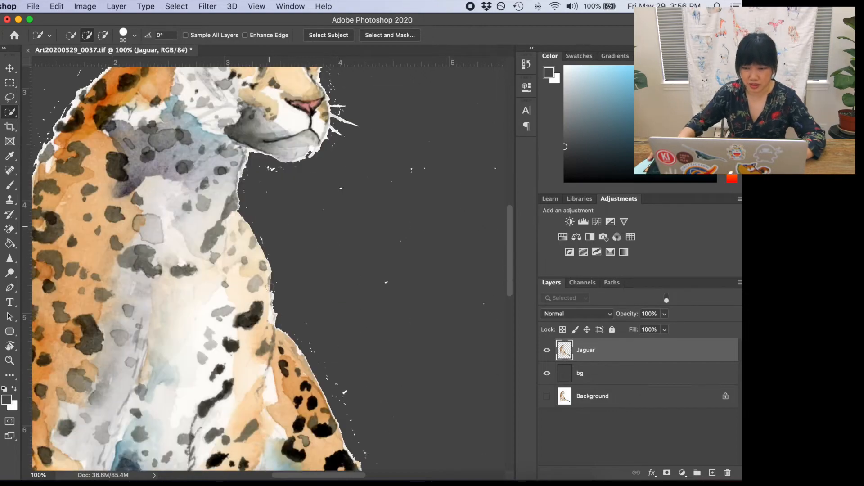
scroll(269, 287, down, 2)
scroll(360, 315, down, 5)
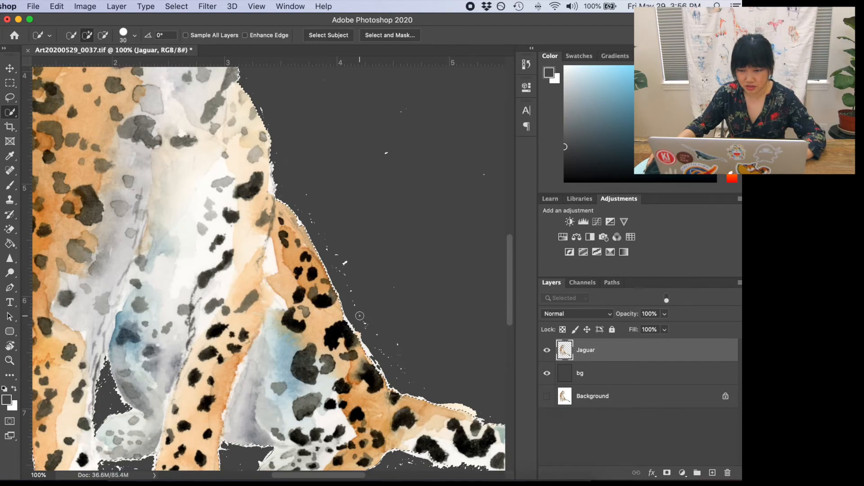
scroll(360, 315, down, 3)
key(super+equal)
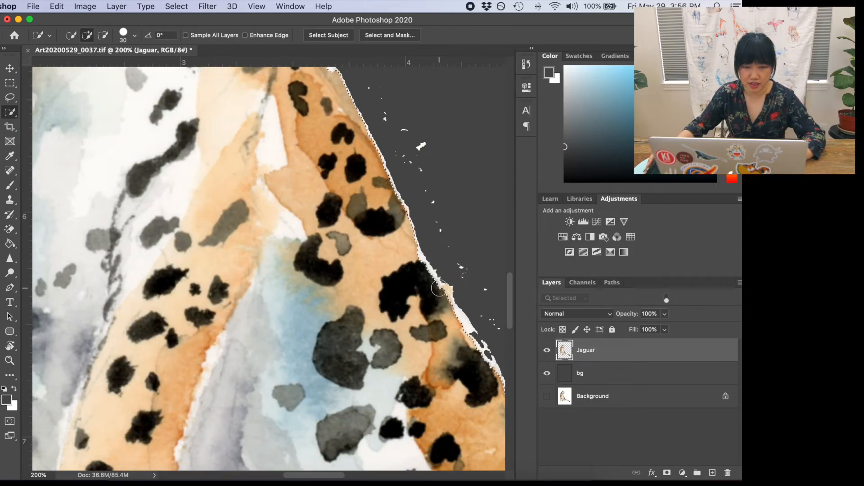
key(super+minus)
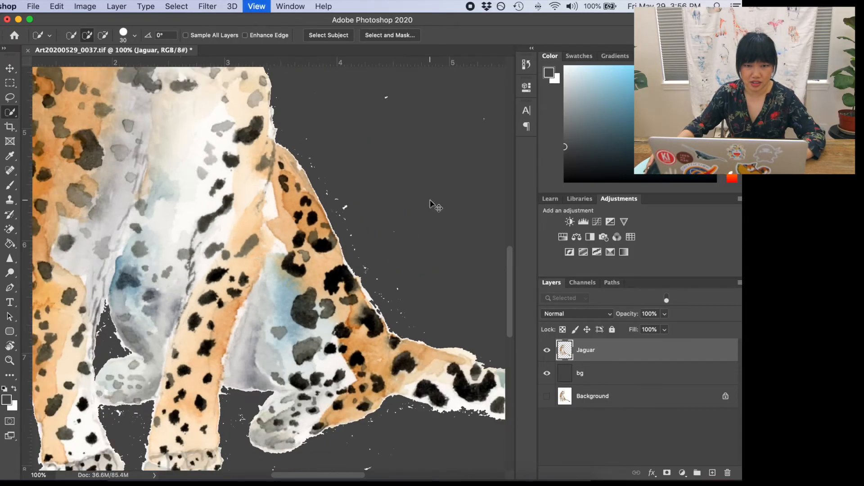
key(super+minus)
key(super+minus)
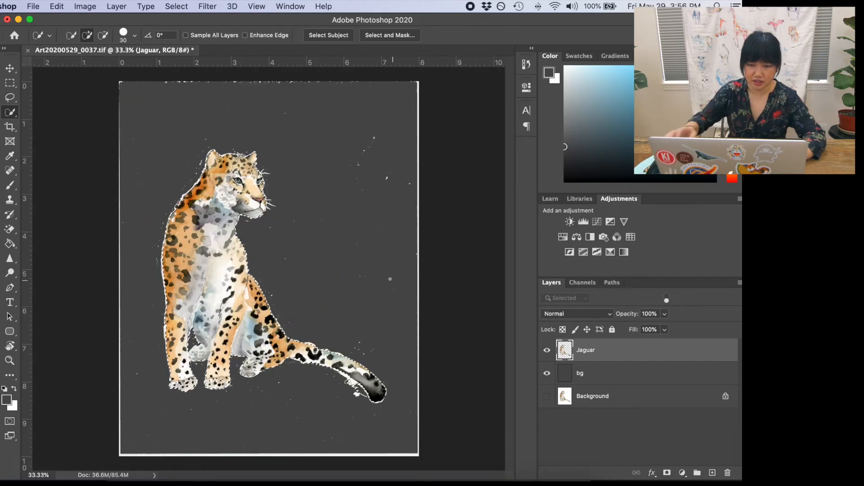
Step: Invert the selection and delete the leftover white specks and page borders surrounding the jaguar
click(116, 7)
mouse_move(176, 6)
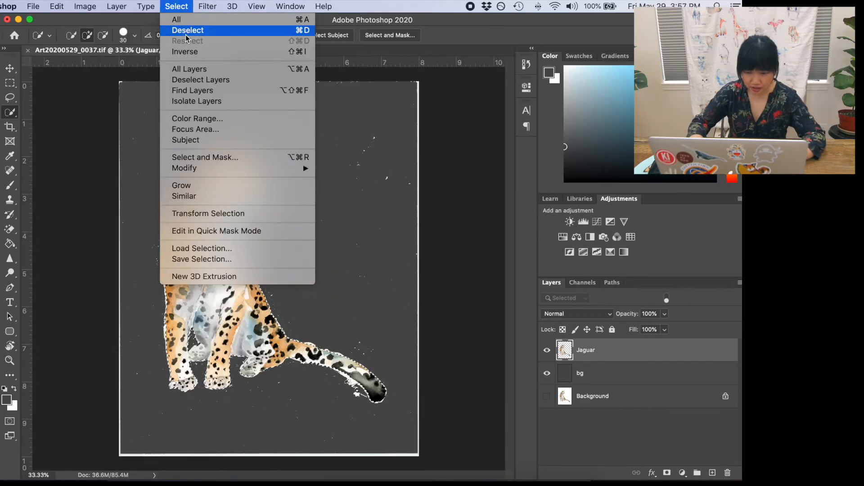
click(190, 51)
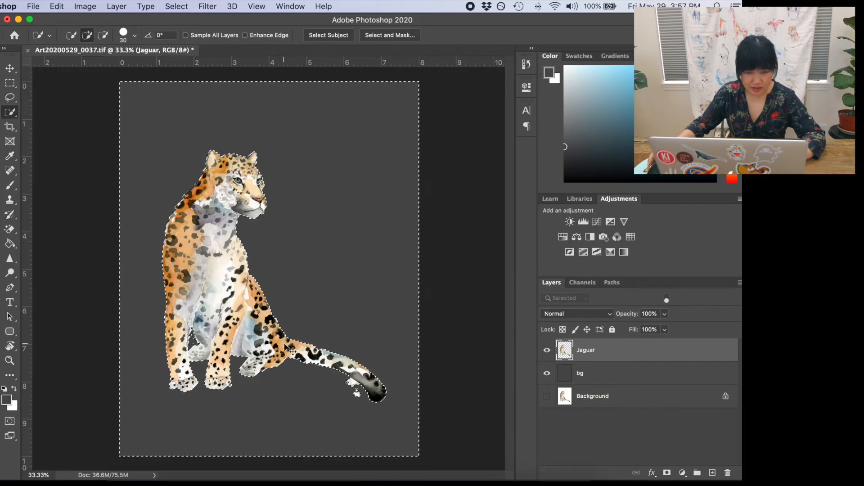
Step: Check the cleaned edges along the legs, body and tail, and clear the active selection
key(super+plus)
key(super+plus)
scroll(328, 366, down, 5)
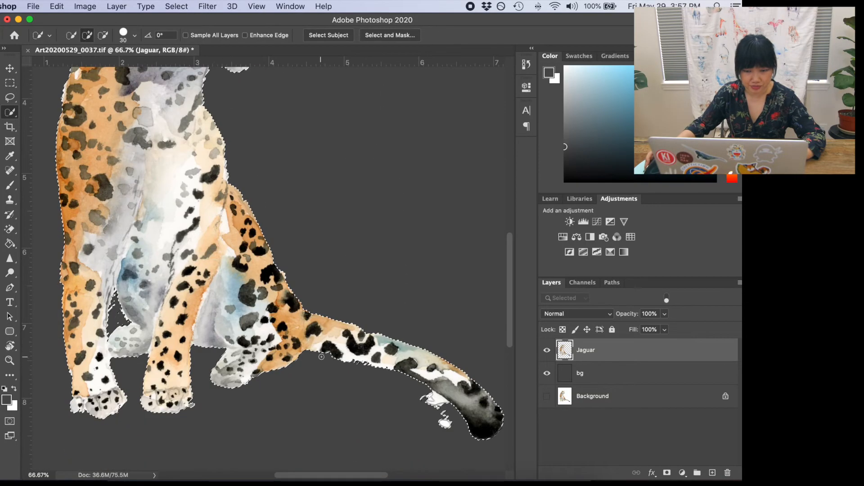
scroll(97, 410, up, 1)
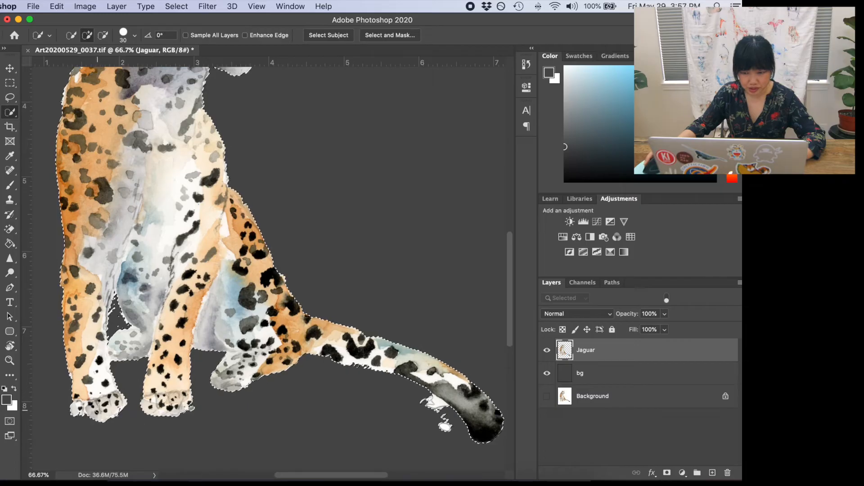
scroll(97, 411, up, 5)
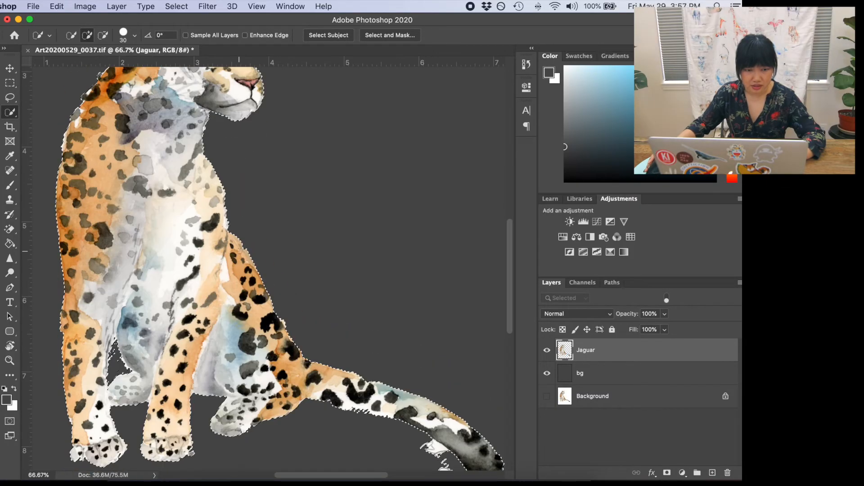
scroll(443, 365, down, 10)
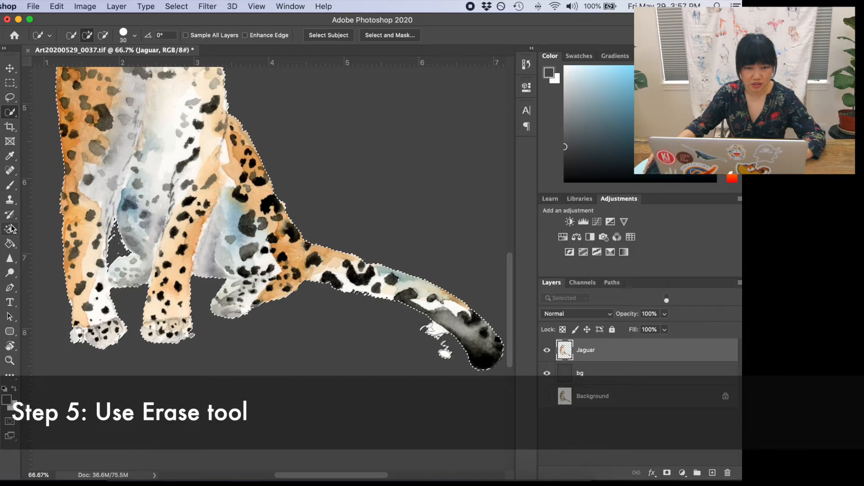
drag(12, 229, 49, 228)
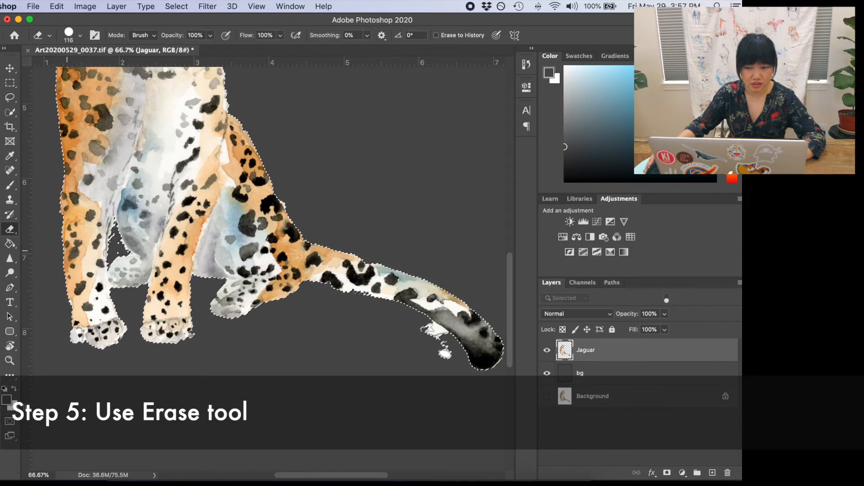
click(200, 5)
click(9, 72)
click(10, 84)
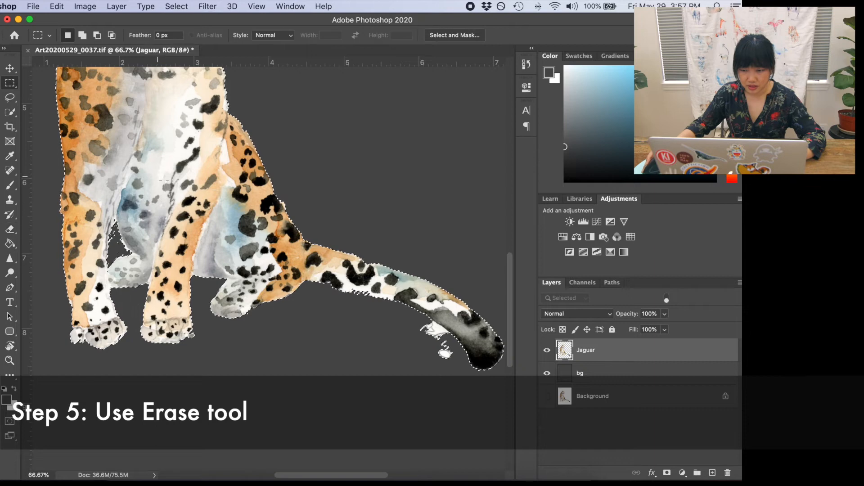
click(164, 179)
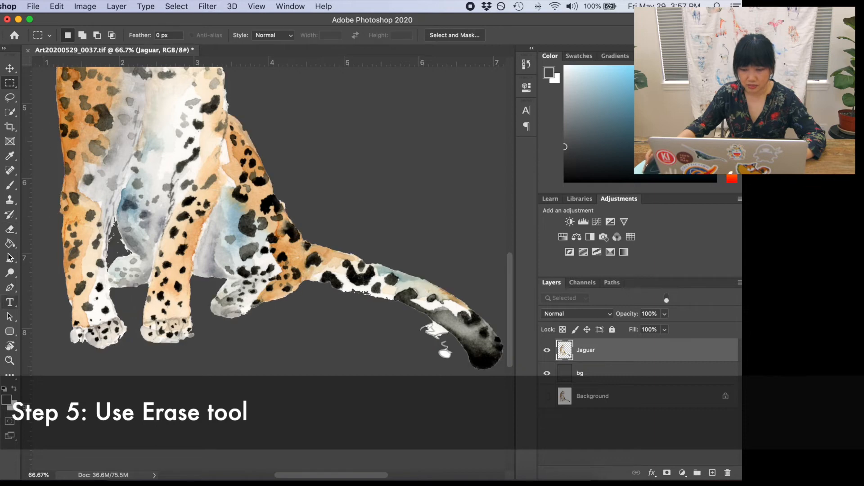
Step: Erase the leftover white patches beneath the tip of the tail with the Eraser tool
click(10, 229)
mouse_move(441, 359)
mouse_down()
mouse_move(426, 332)
mouse_move(441, 339)
mouse_up()
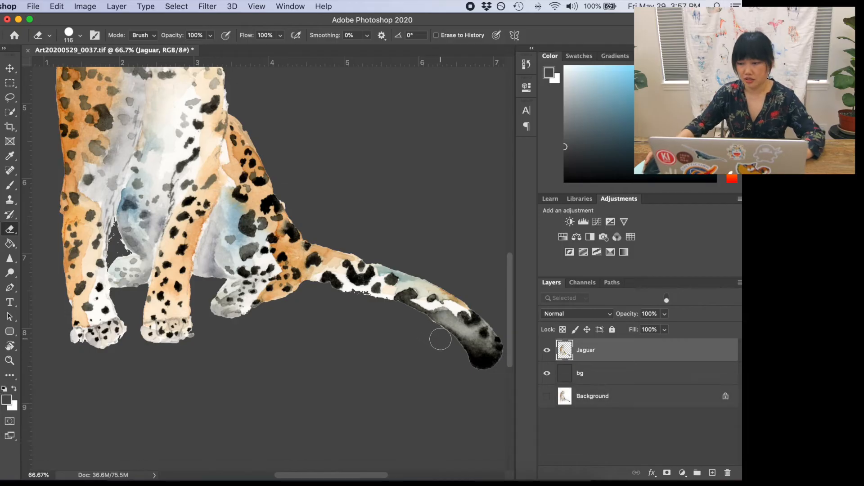
scroll(279, 344, up, 3)
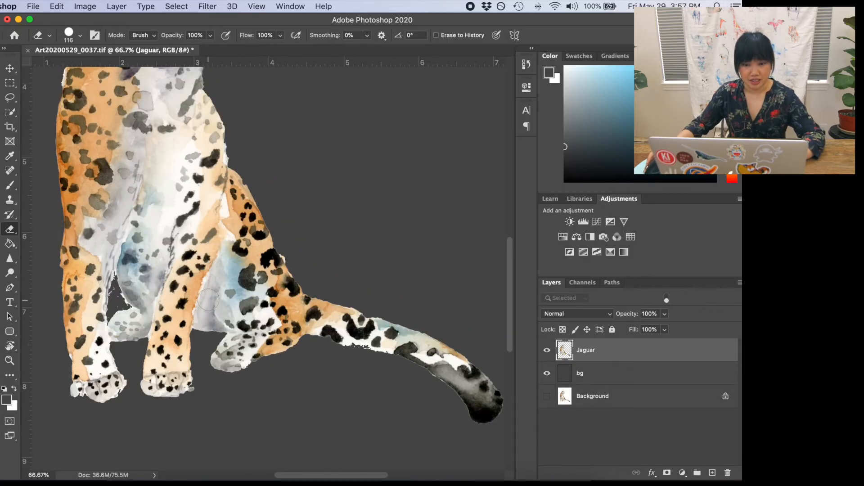
key(super+minus)
key(super+minus)
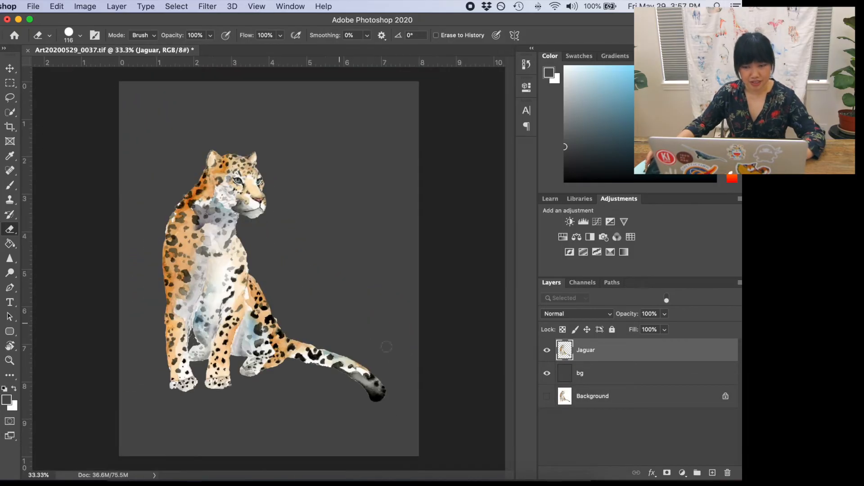
Step: Fill the bg layer with white using the Paint Bucket tool
click(582, 376)
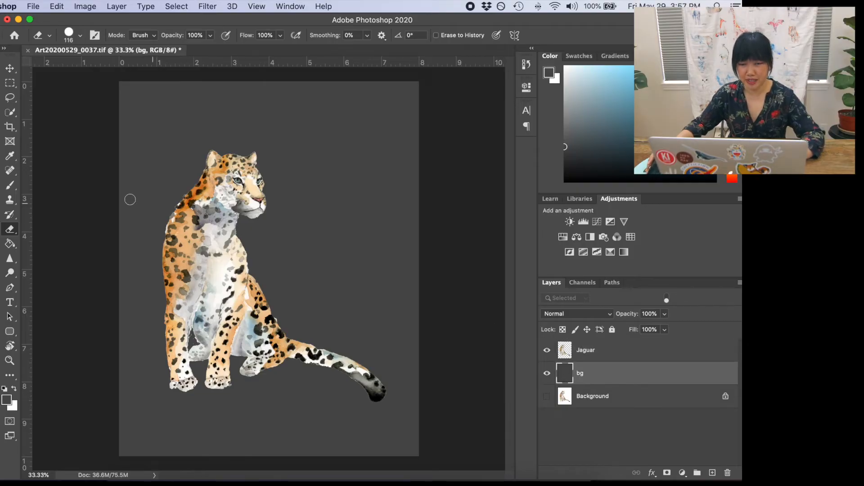
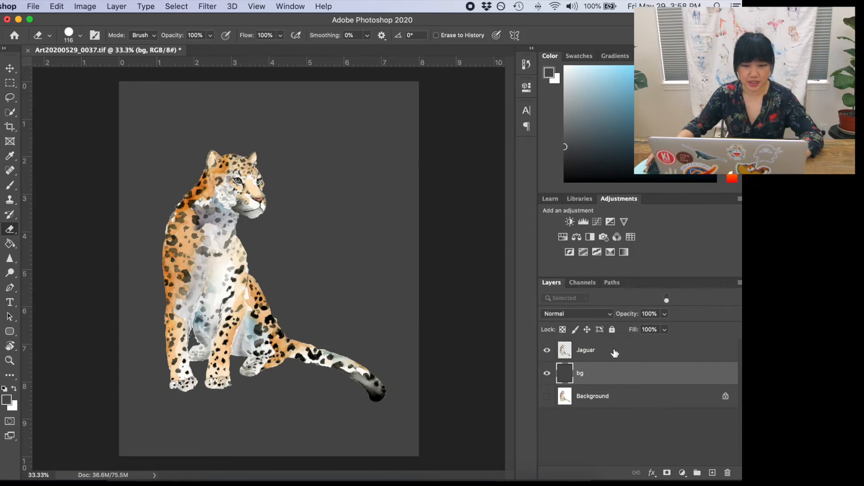
click(10, 240)
click(15, 387)
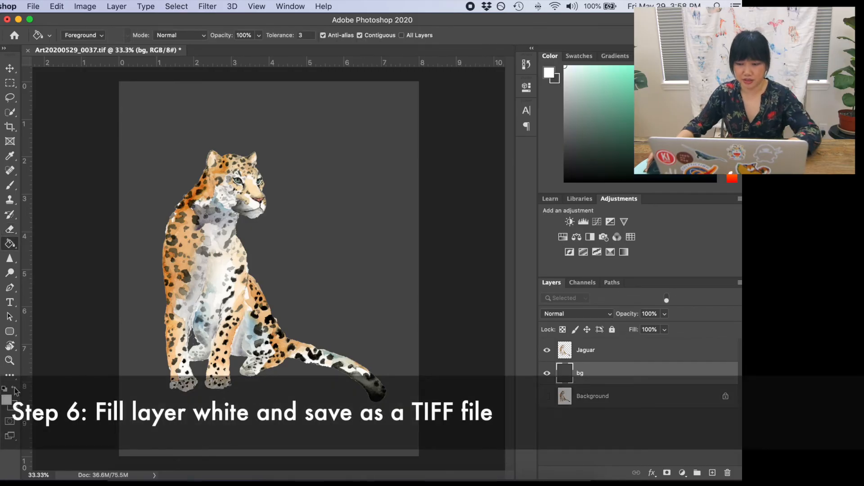
click(270, 259)
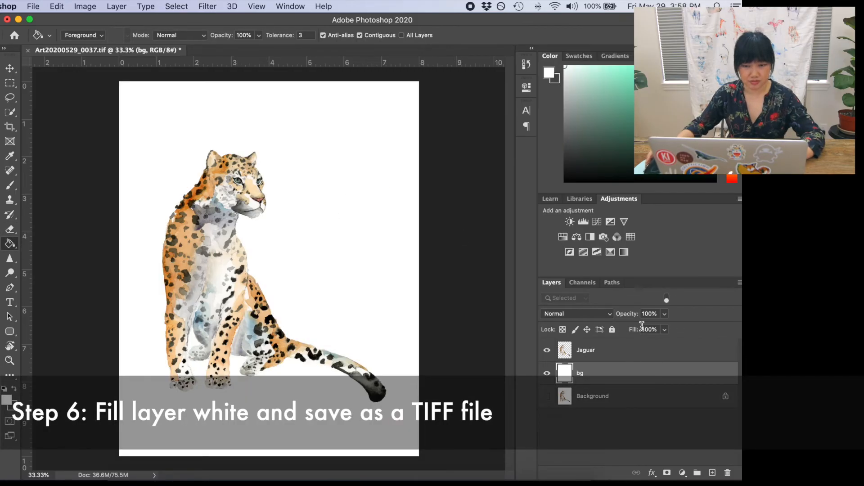
Step: Delete the original Background layer and make the Jaguar layer active
click(596, 394)
key(Delete)
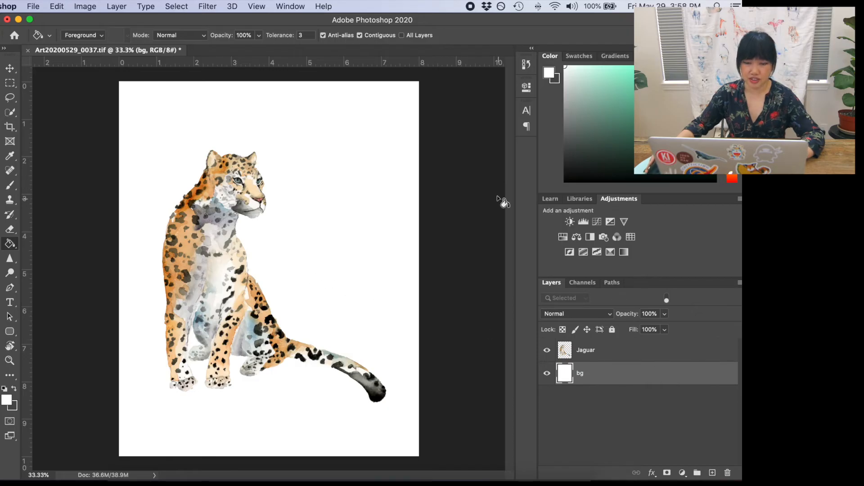
click(603, 351)
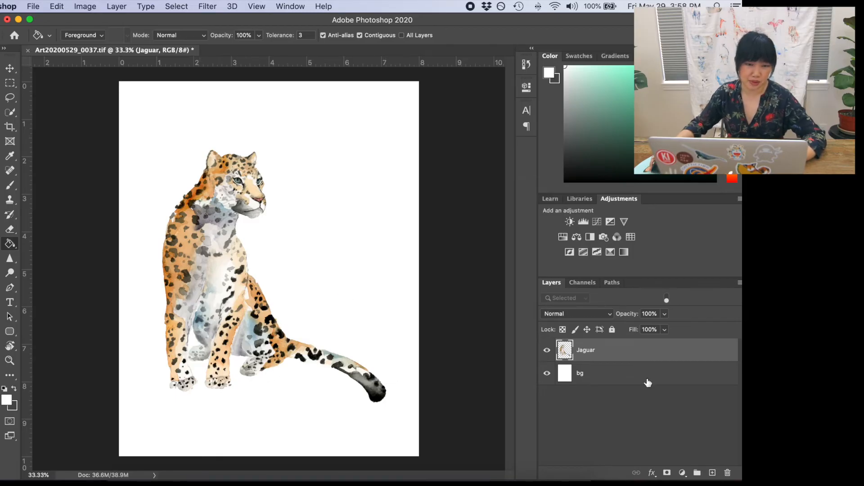
click(608, 376)
click(601, 355)
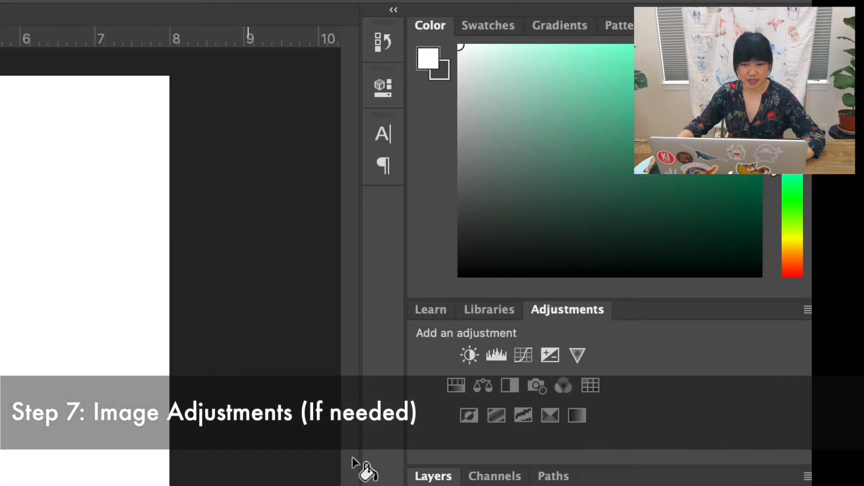
Step: Add a Brightness/Contrast adjustment layer above the Jaguar layer with brightness 8 and contrast -3
click(468, 355)
drag(194, 200, 205, 199)
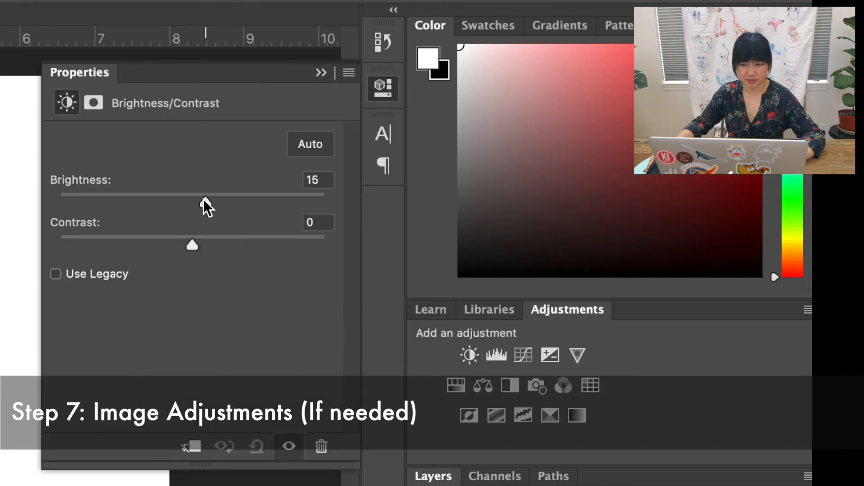
mouse_move(191, 245)
mouse_down()
mouse_move(204, 250)
mouse_move(169, 247)
mouse_move(184, 248)
mouse_up()
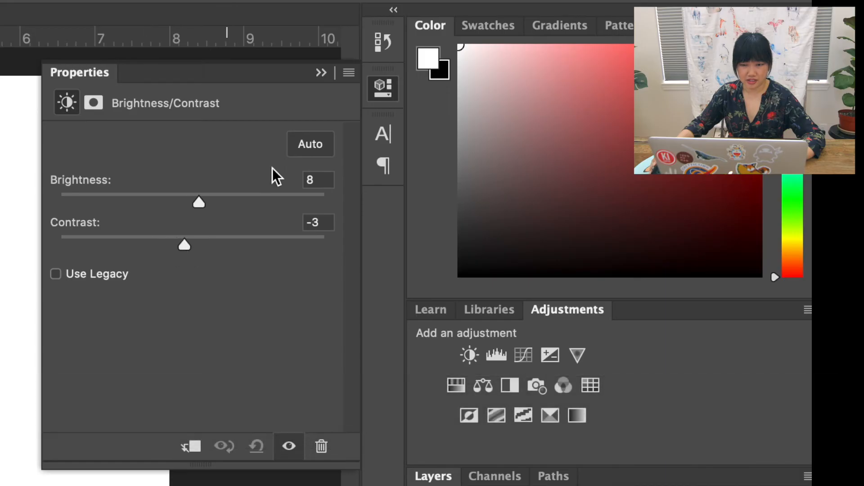
click(321, 72)
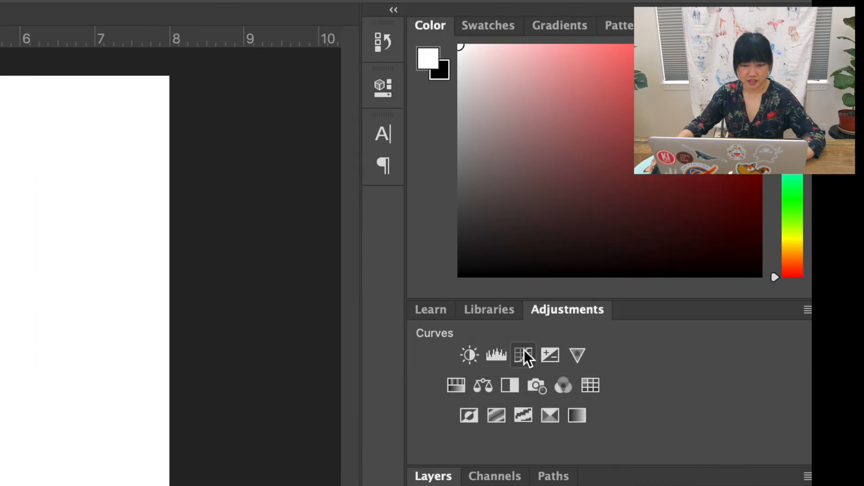
Step: Try a Levels adjustment on the jaguar by shifting the shadow and midtone input levels
click(496, 355)
drag(85, 302, 40, 306)
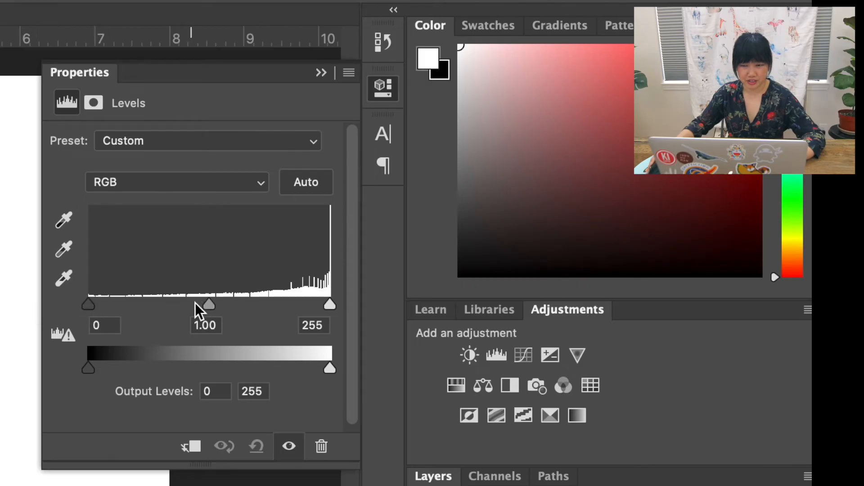
mouse_move(208, 305)
mouse_down()
mouse_move(166, 303)
mouse_move(199, 306)
mouse_up()
click(321, 73)
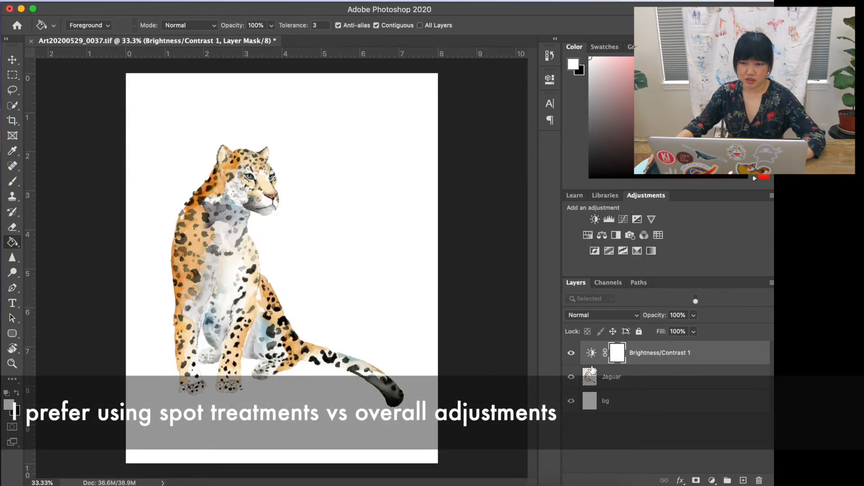
Step: Try a Vibrance adjustment layer on the jaguar, then delete that layer
click(652, 219)
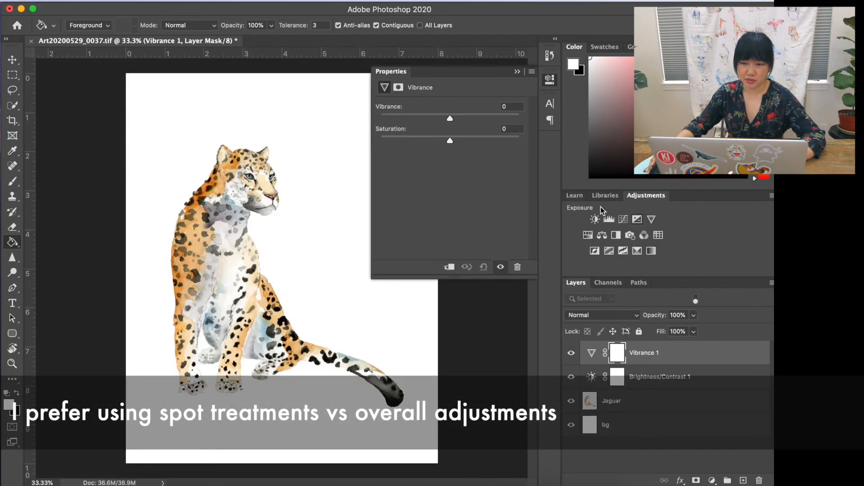
drag(457, 121, 450, 119)
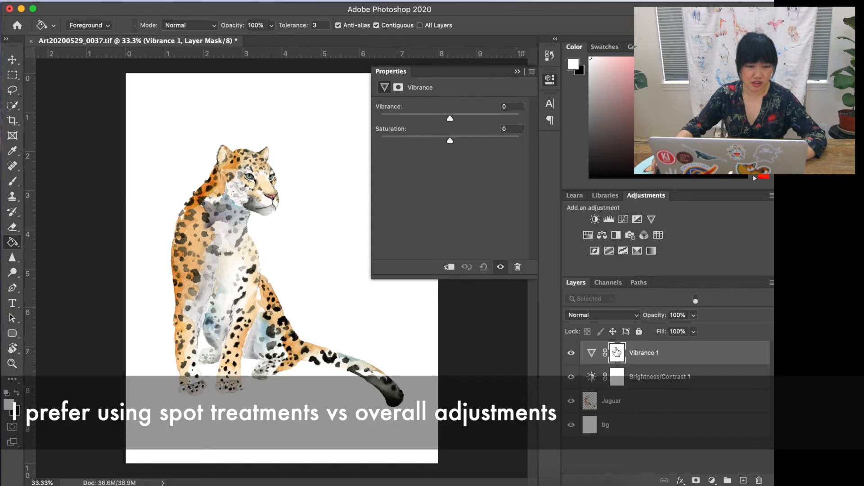
click(522, 73)
key(Delete)
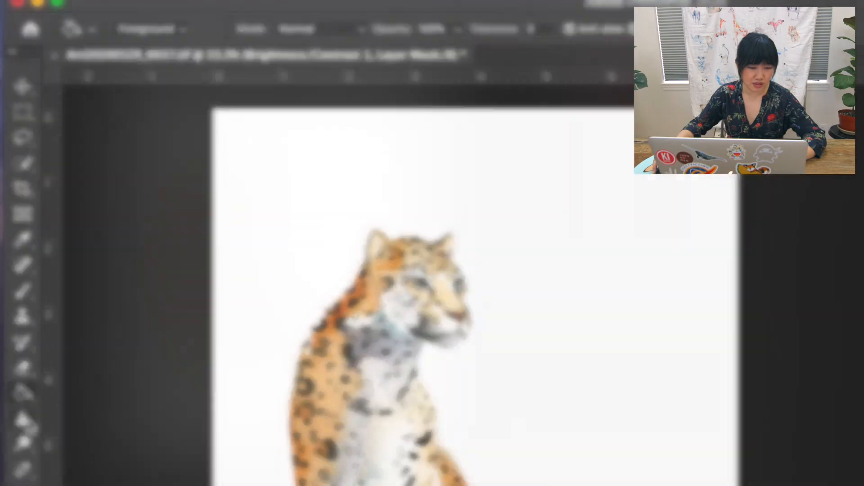
Step: Switch to the Sponge tool and reduce its brush size to 363 px
click(12, 258)
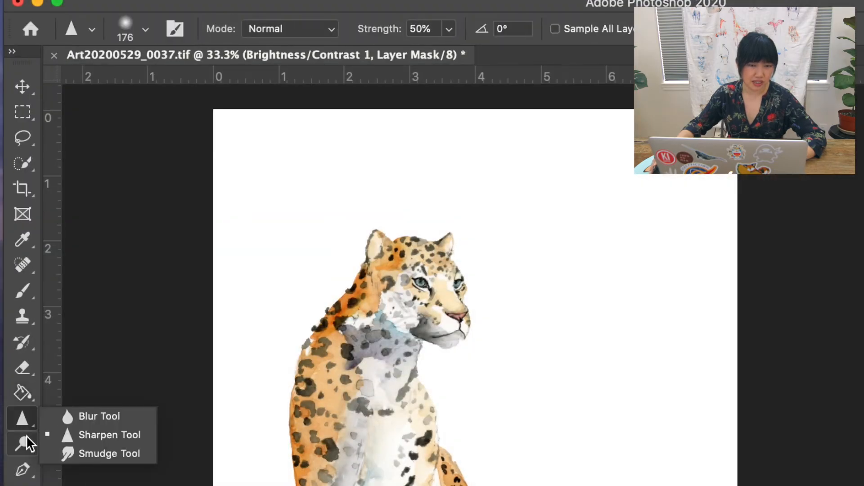
click(26, 437)
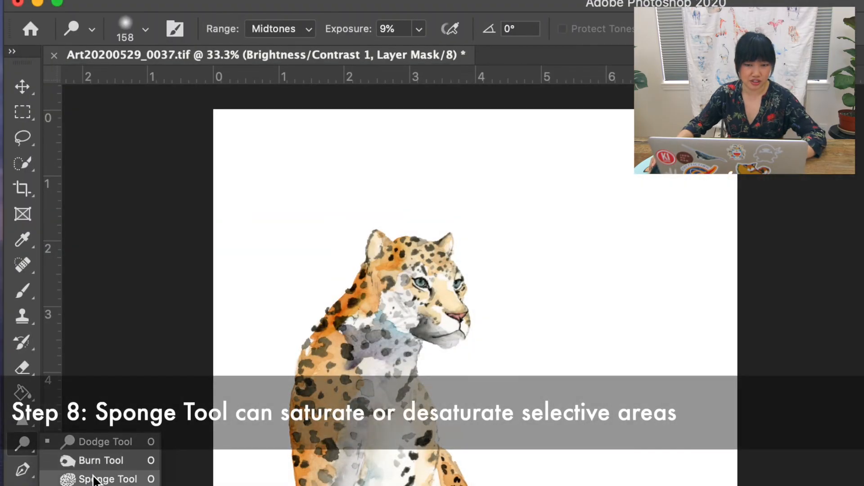
click(95, 480)
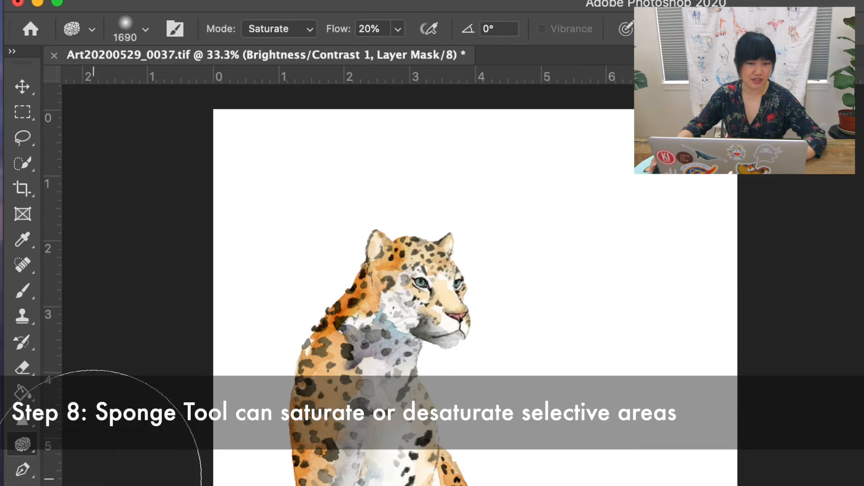
drag(511, 316, 278, 295)
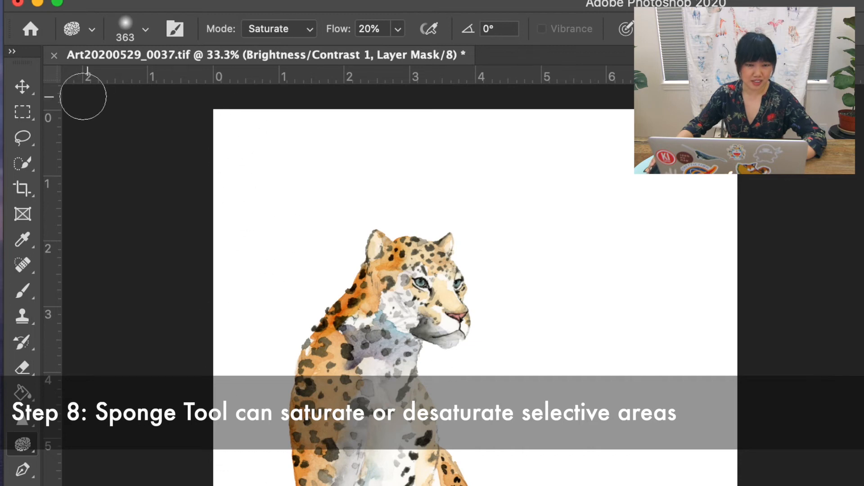
Step: Keep the Sponge tool in Saturate mode and set its flow to 10%
click(279, 29)
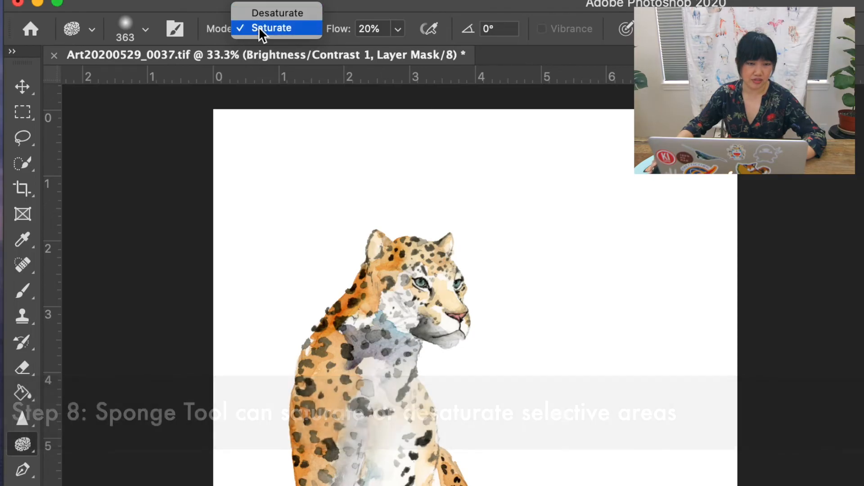
click(261, 28)
click(145, 27)
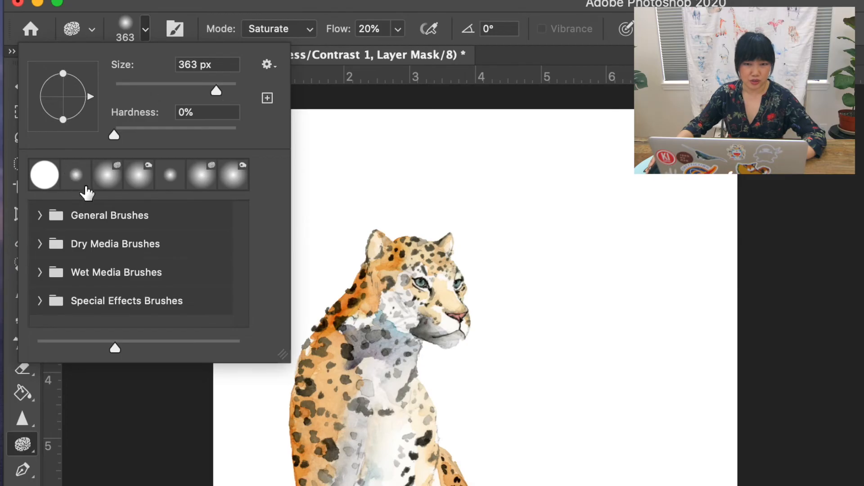
click(150, 2)
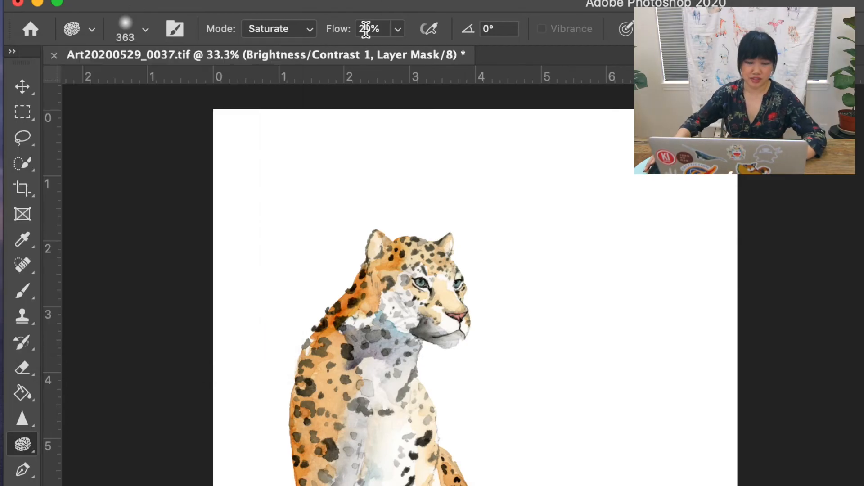
click(367, 29)
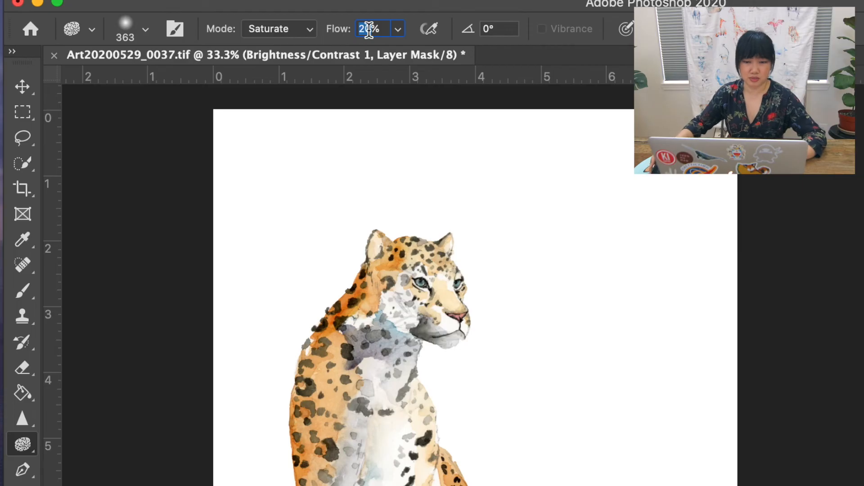
text(10)
key(Return)
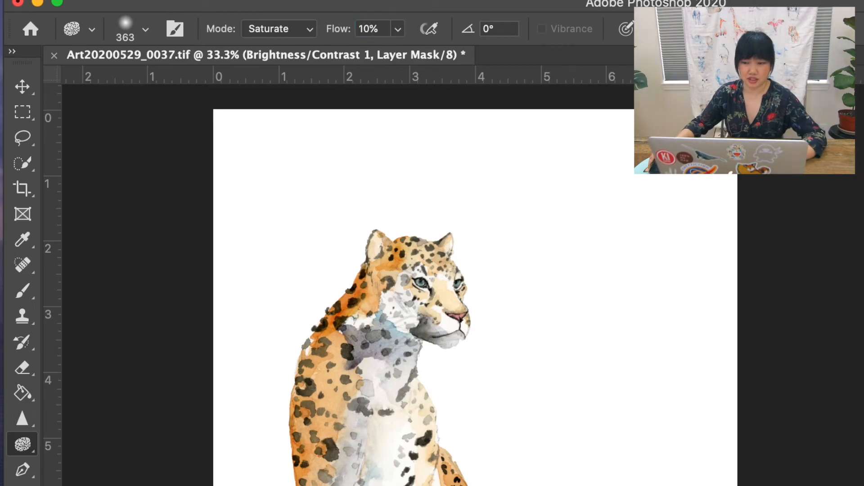
Step: Make the Jaguar layer active instead of the Brightness/Contrast layer mask so the Sponge tool can work on the painting
key(super+plus)
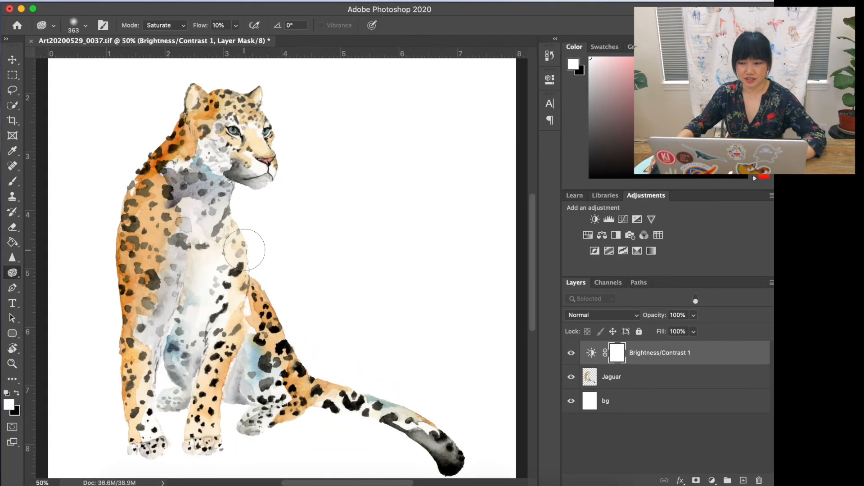
scroll(267, 237, down, 3)
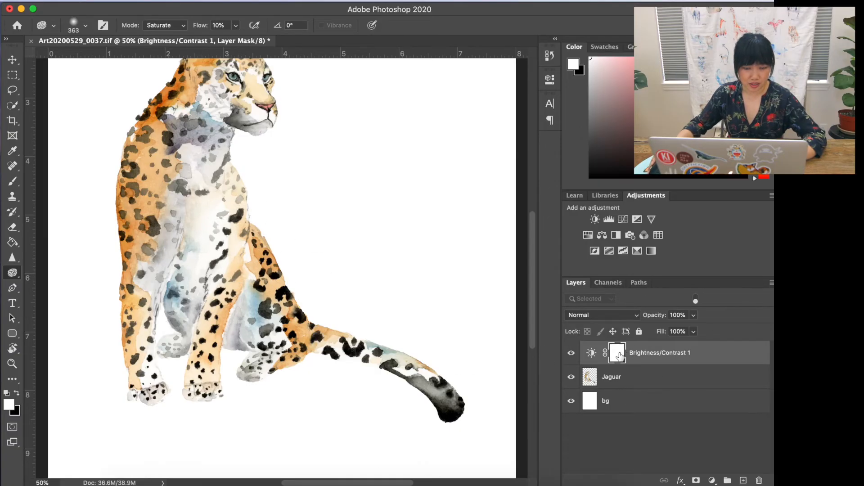
click(621, 377)
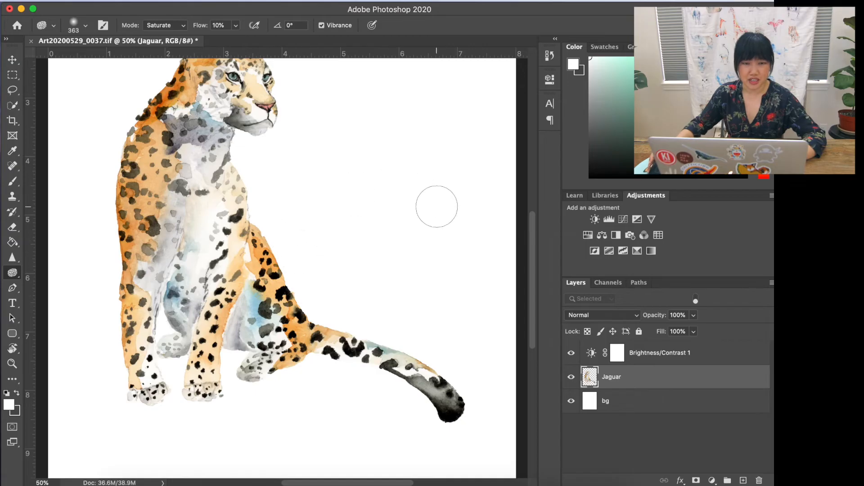
scroll(437, 210, up, 3)
scroll(369, 262, down, 2)
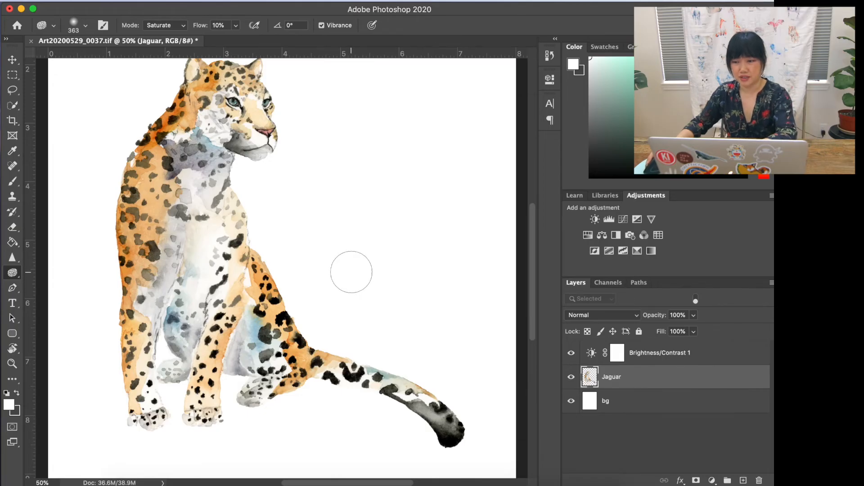
scroll(340, 321, up, 1)
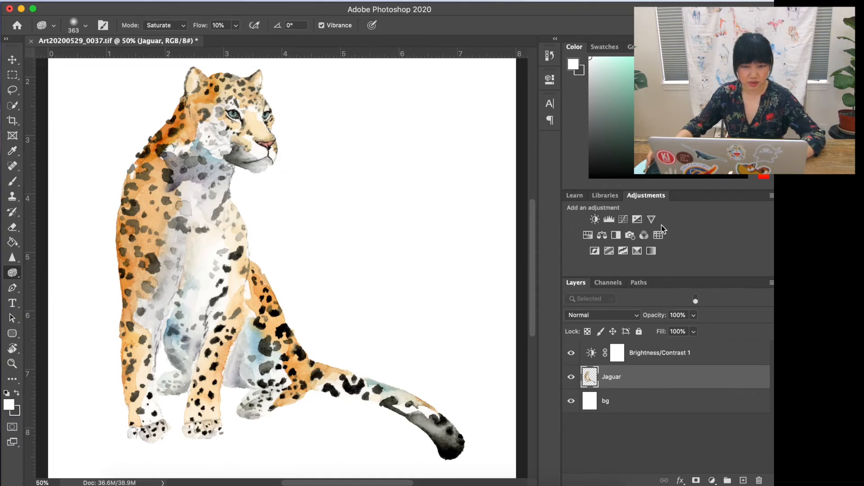
scroll(155, 381, down, 1)
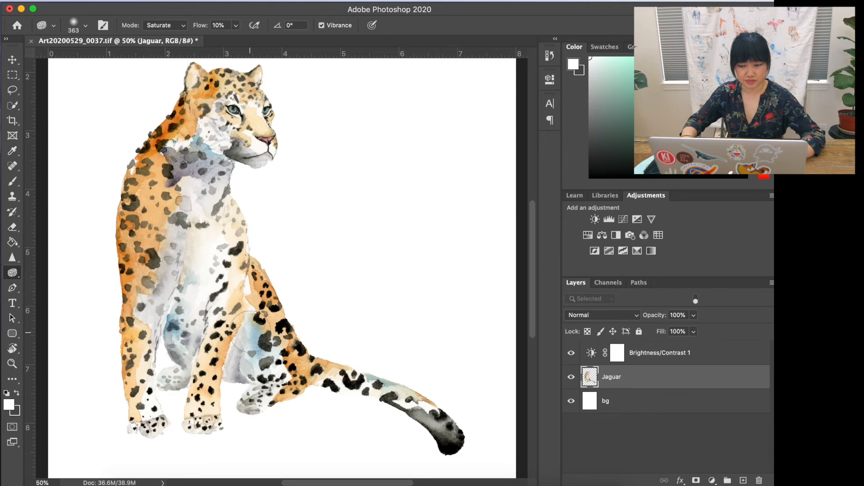
scroll(234, 202, up, 1)
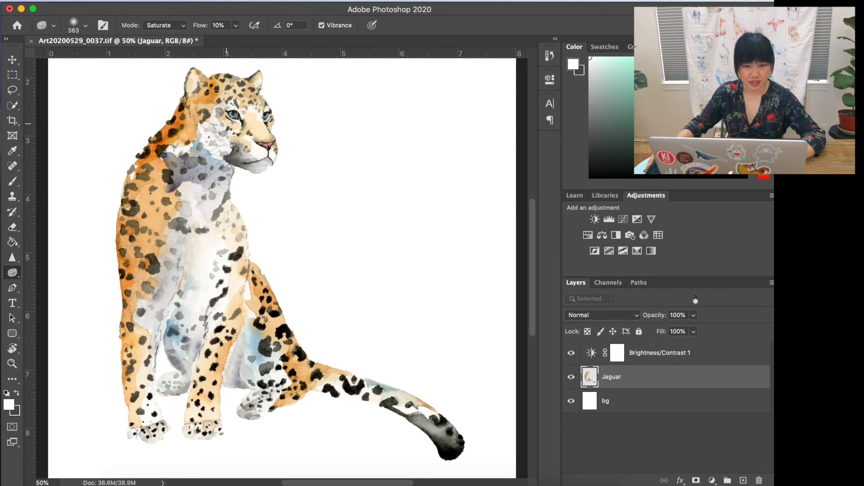
Step: Reduce the Sponge brush size to 206 px and change the tool's mode to Desaturate
mouse_move(276, 115)
mouse_down()
mouse_move(288, 115)
mouse_move(257, 116)
mouse_up()
key(super+plus)
key(super+plus)
scroll(183, 89, up, 5)
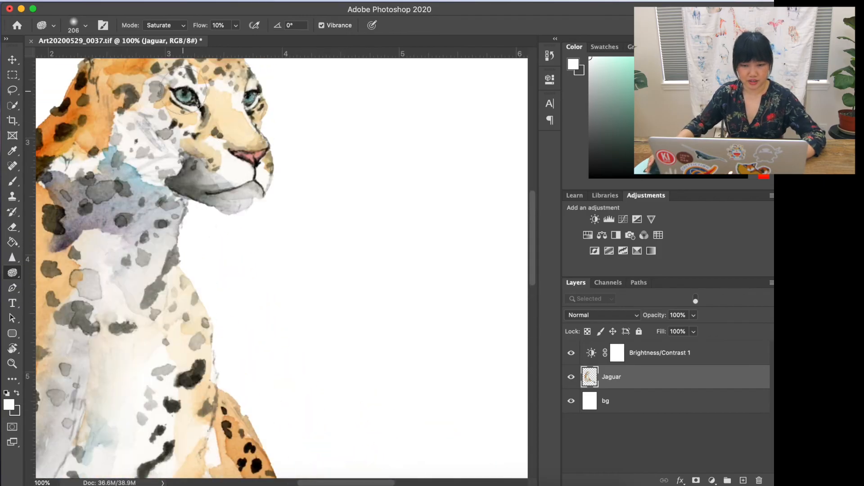
key(super+minus)
key(super+minus)
key(super+minus)
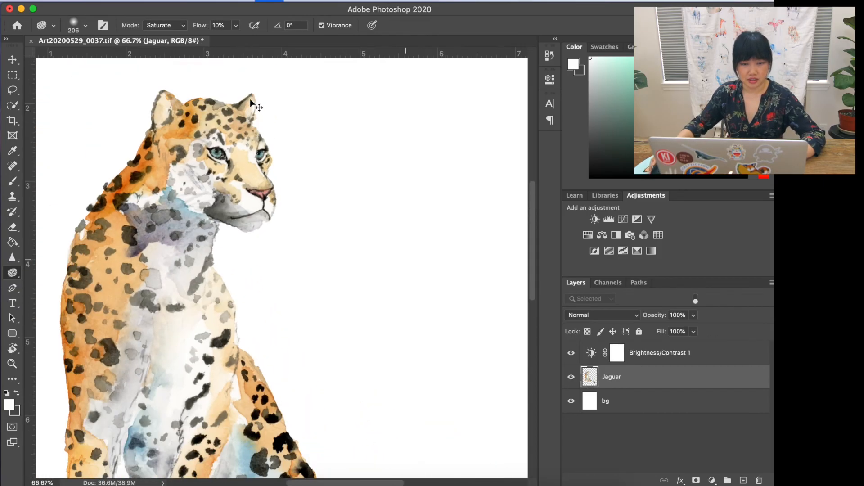
key(super+plus)
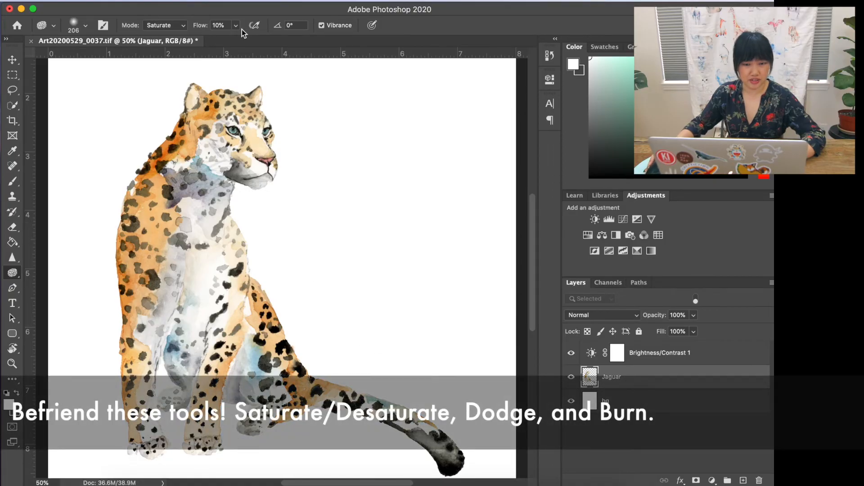
click(177, 26)
click(167, 17)
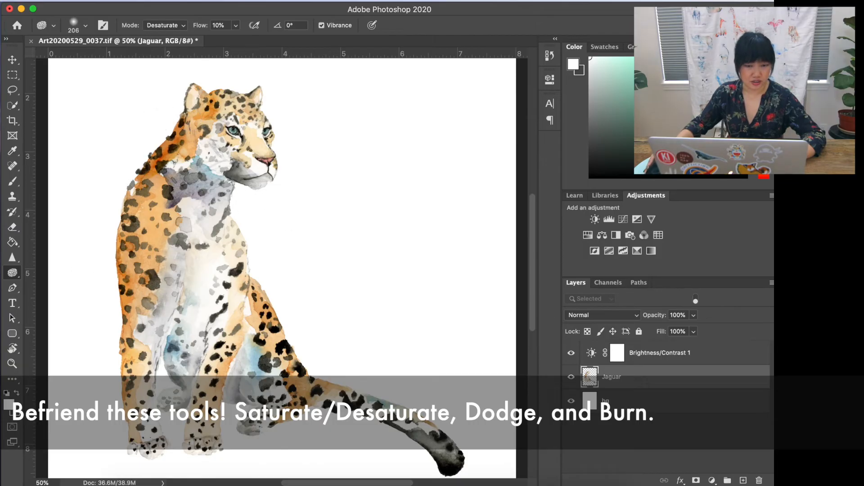
Step: Try out the Dodge tool and the Burn tool, and return to the Sponge tool
right_click(12, 273)
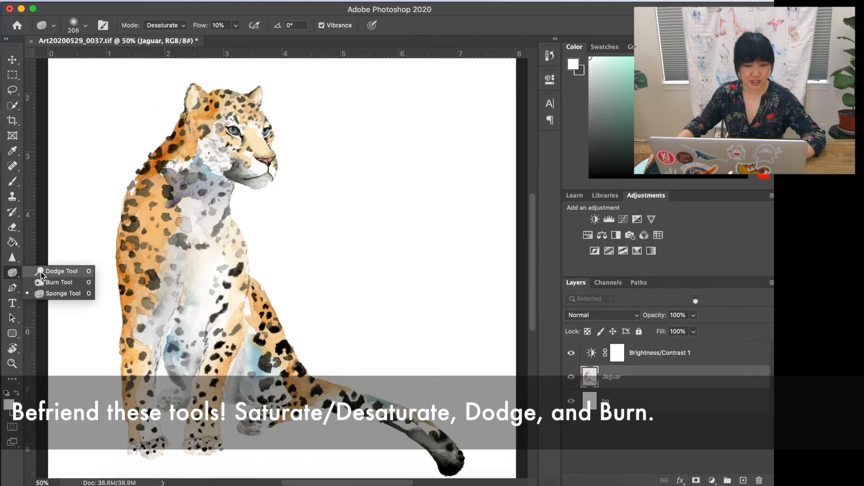
click(41, 272)
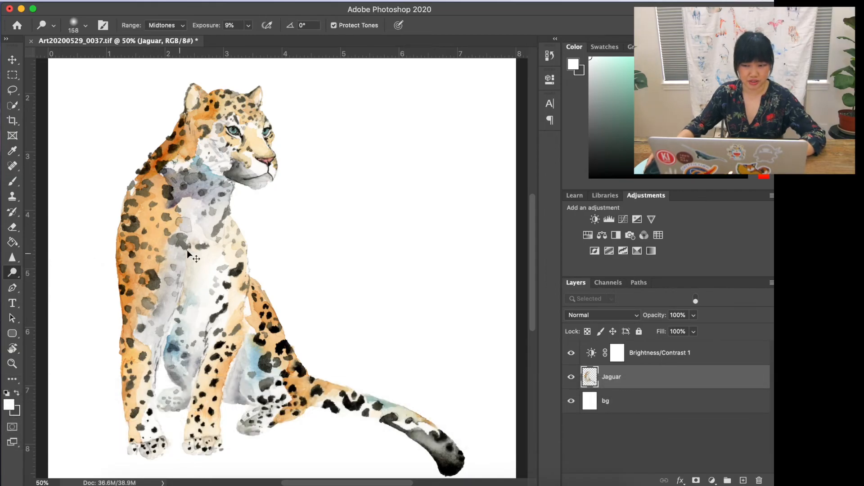
right_click(14, 272)
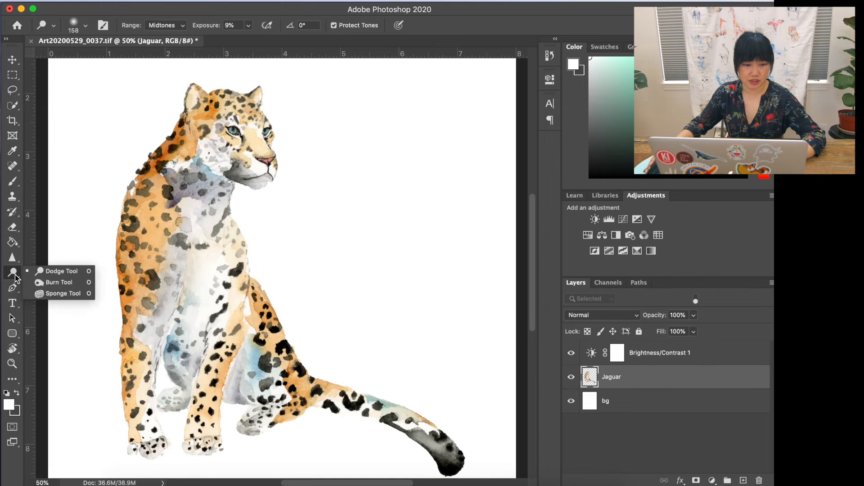
click(40, 282)
mouse_move(346, 315)
mouse_down()
mouse_move(341, 283)
mouse_move(236, 272)
mouse_up()
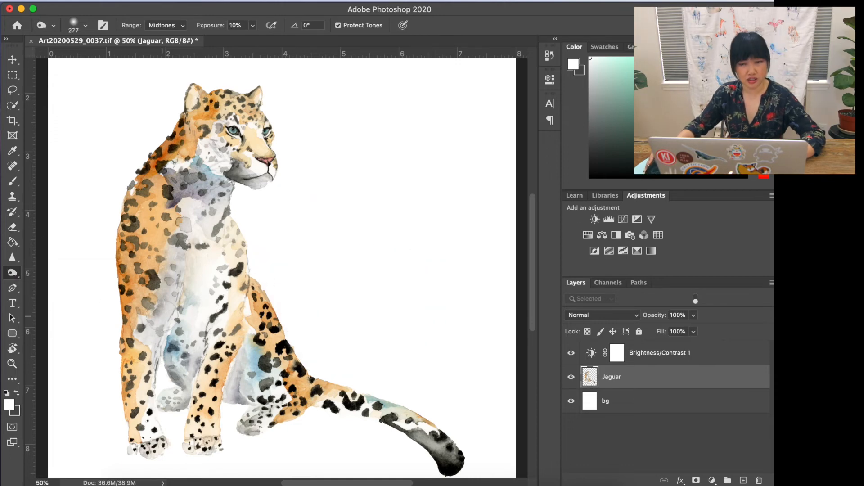
right_click(13, 272)
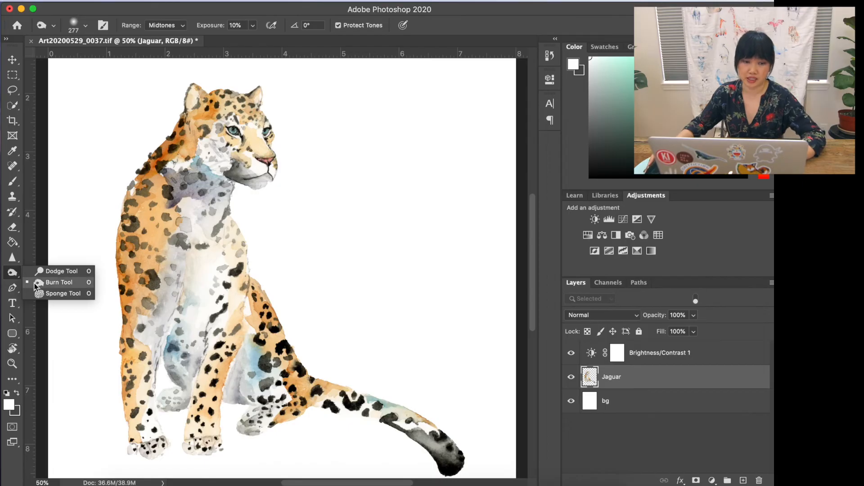
click(242, 311)
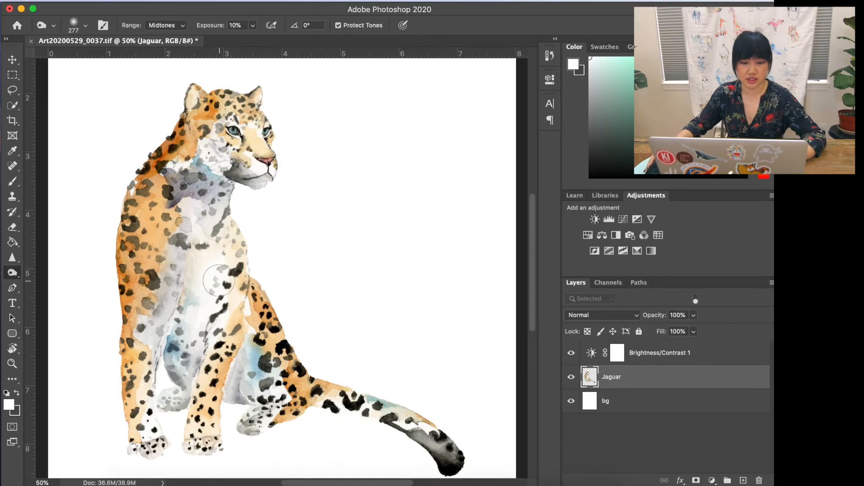
right_click(14, 273)
click(26, 293)
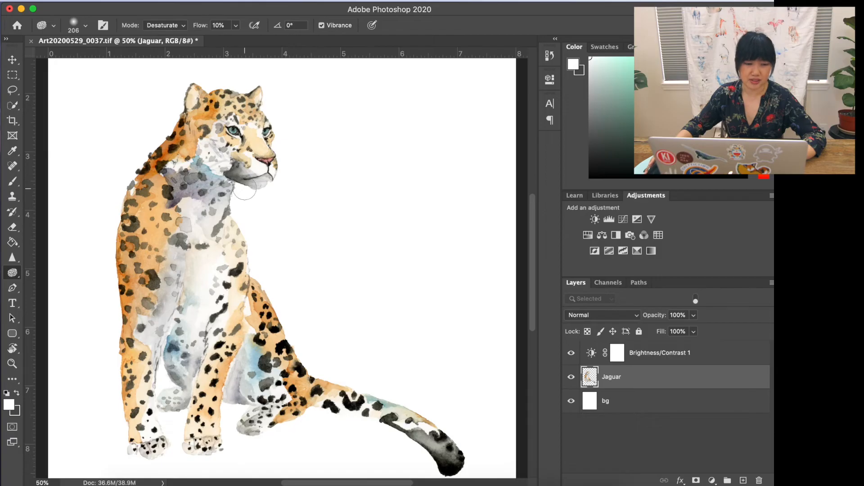
key(super+minus)
click(16, 272)
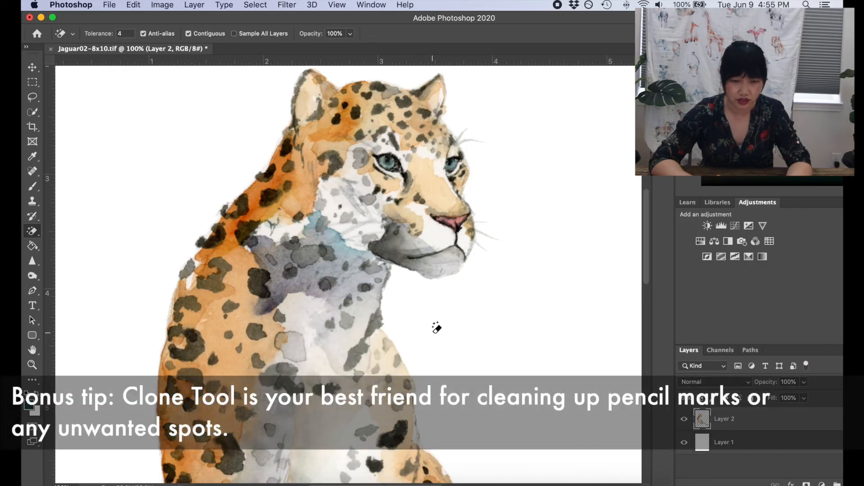
Step: Activate the Clone Stamp tool for retouching the jaguar's chest on Layer 2, viewed at 200%
scroll(436, 328, down, 2)
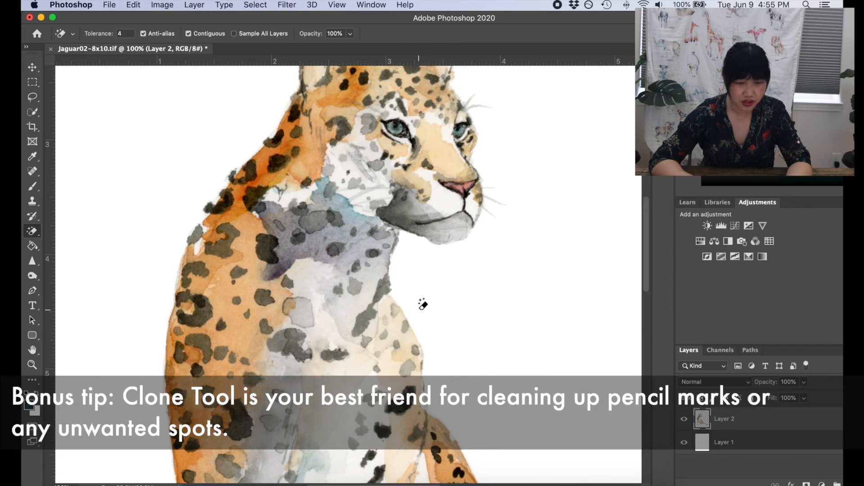
scroll(423, 304, up, 3)
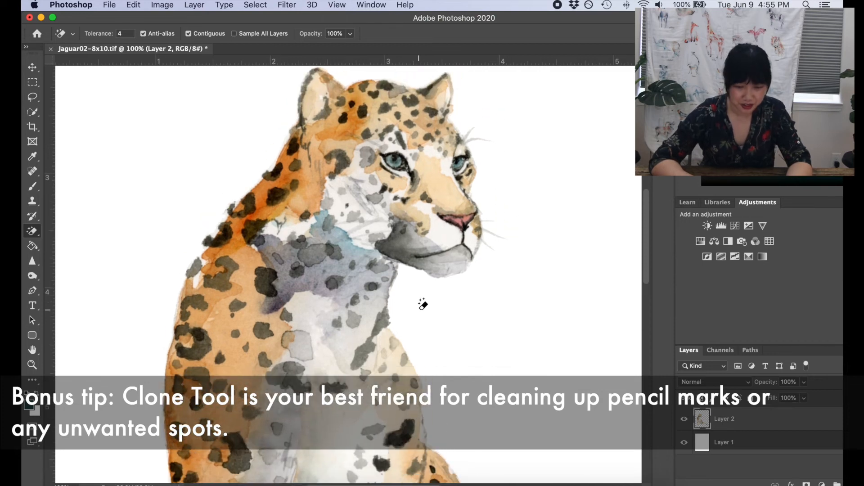
scroll(423, 304, down, 10)
key(super+equal)
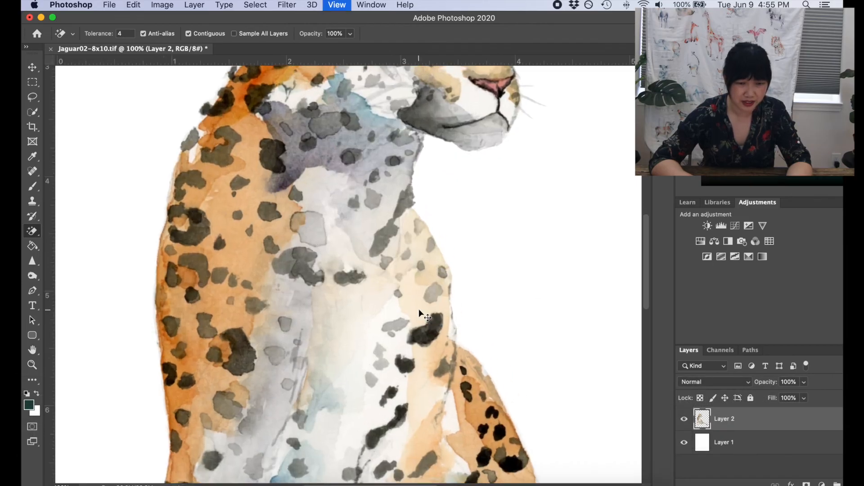
scroll(421, 304, down, 2)
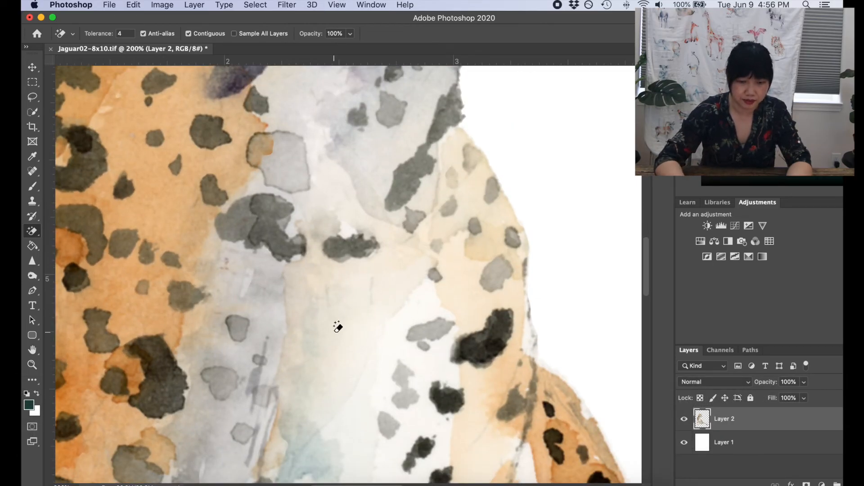
click(34, 203)
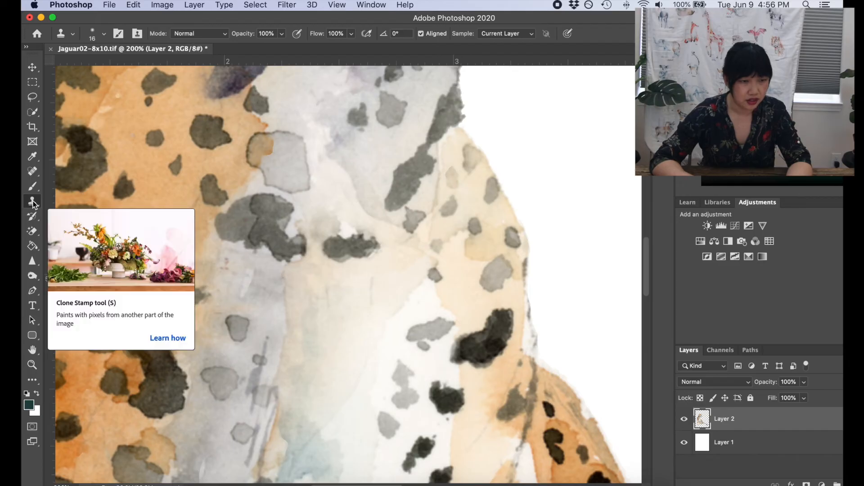
right_click(35, 204)
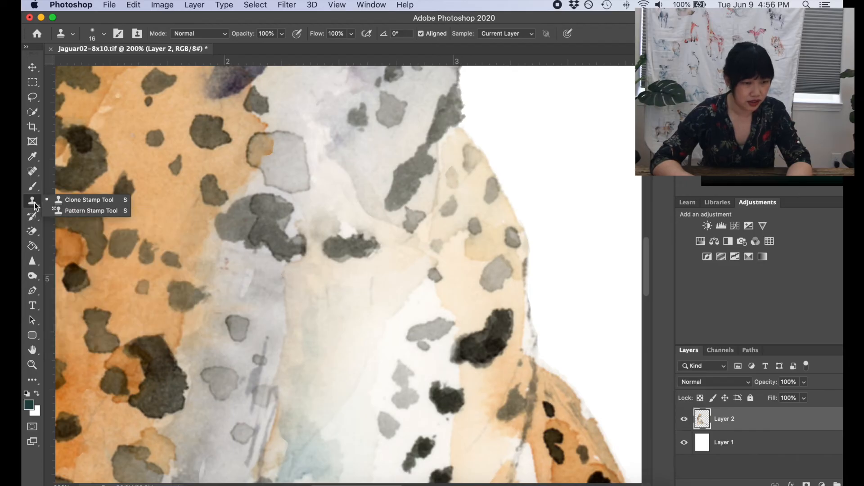
click(34, 204)
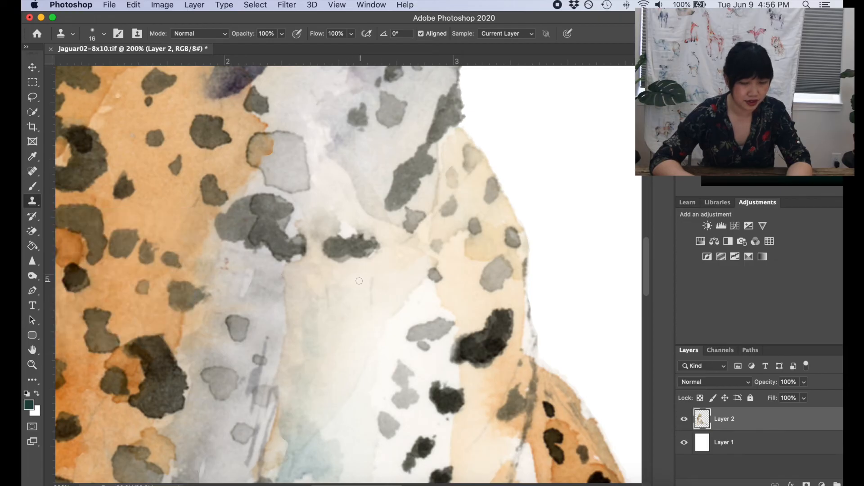
Step: Enlarge the soft Clone Stamp brush to 39 px and clone away the faint pencil marks in the middle of the chest
drag(359, 280, 358, 280)
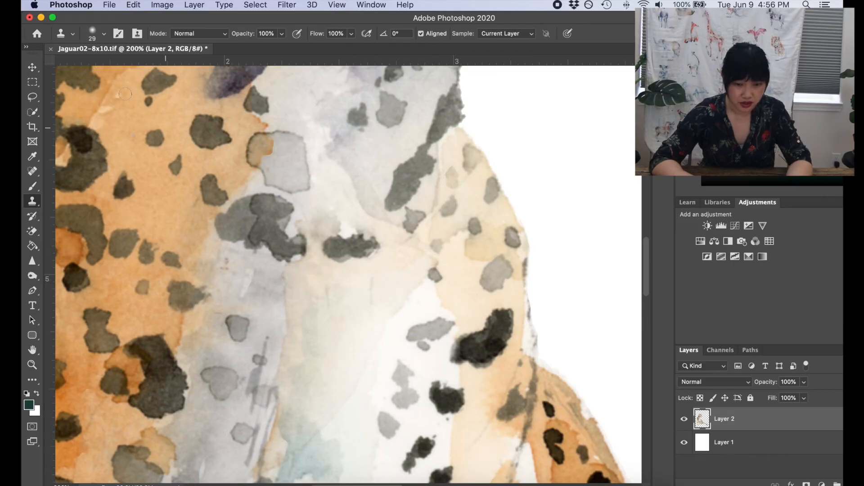
click(103, 36)
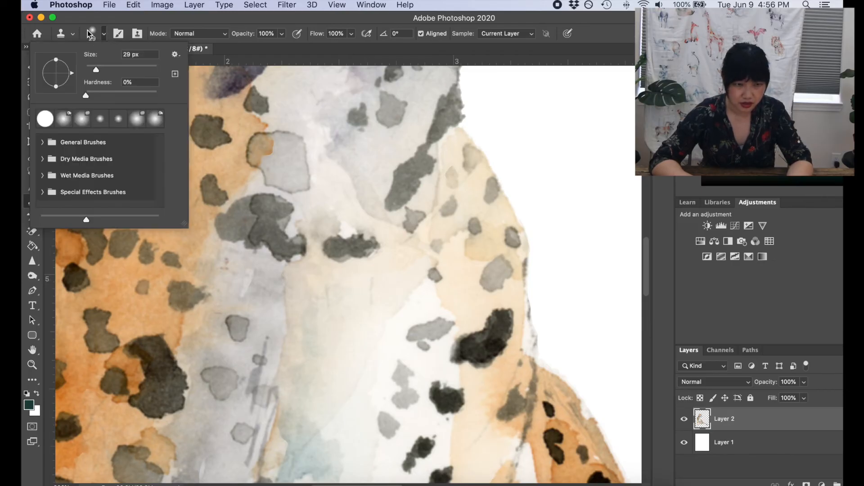
click(351, 293)
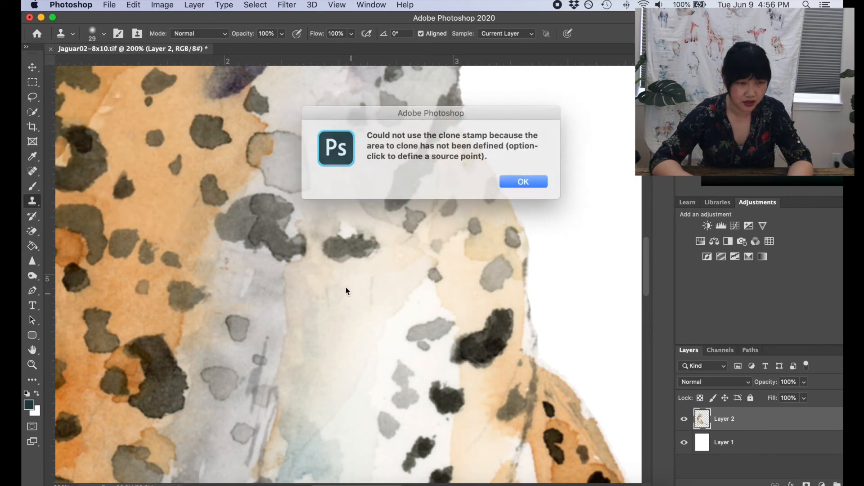
click(513, 180)
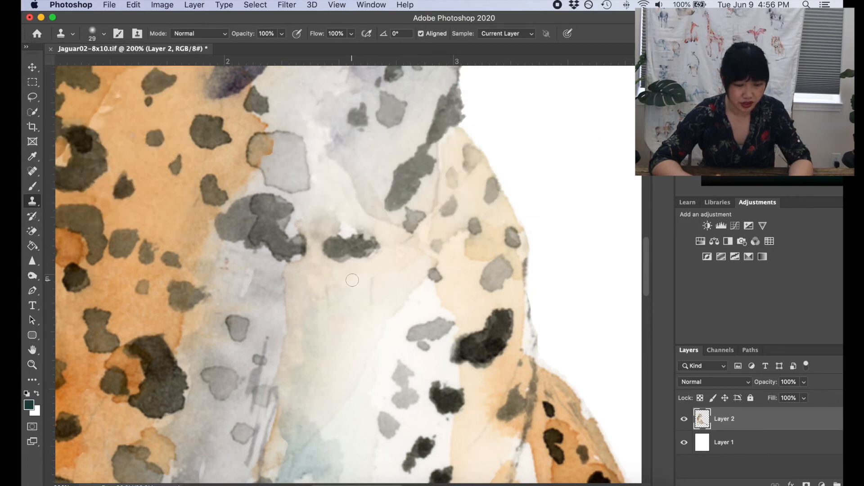
ctrl+alt+click(352, 280)
mouse_move(352, 280)
mouse_down()
mouse_move(364, 280)
mouse_move(342, 283)
mouse_move(353, 285)
mouse_up()
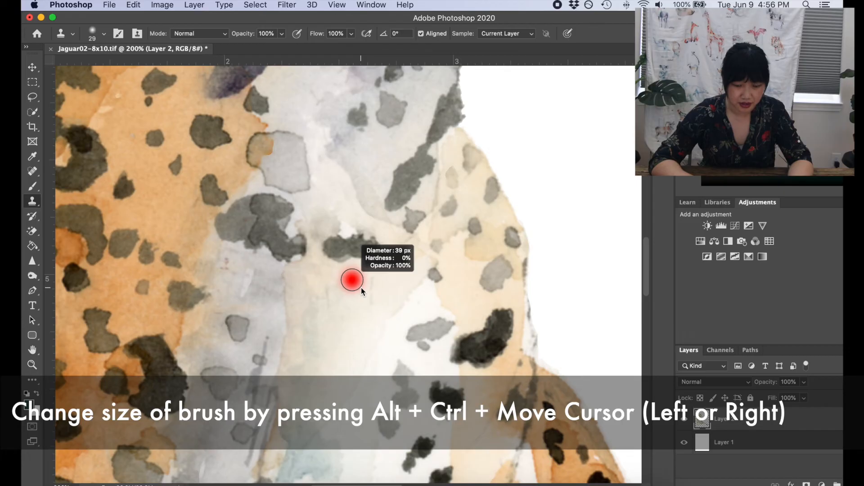
drag(361, 288, 361, 287)
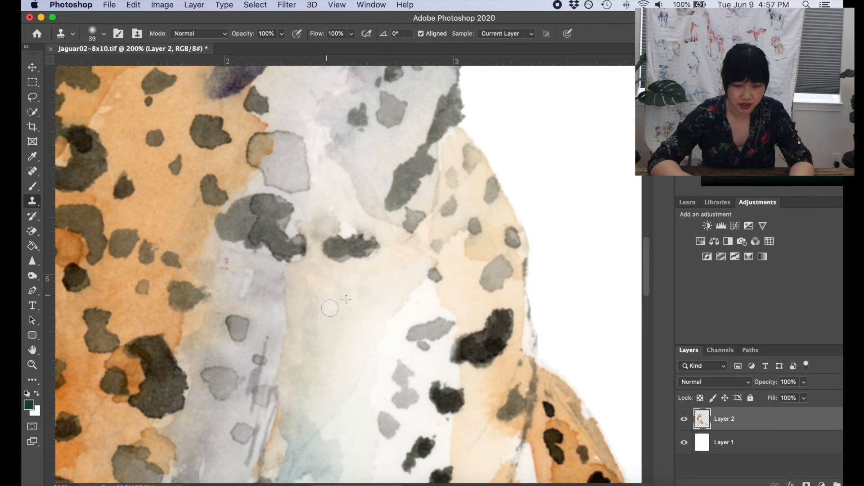
Step: Reduce the Clone Stamp brush to 15 px, sample clean white and clone out the speck in the gap between front leg and haunch
scroll(362, 310, left, 5)
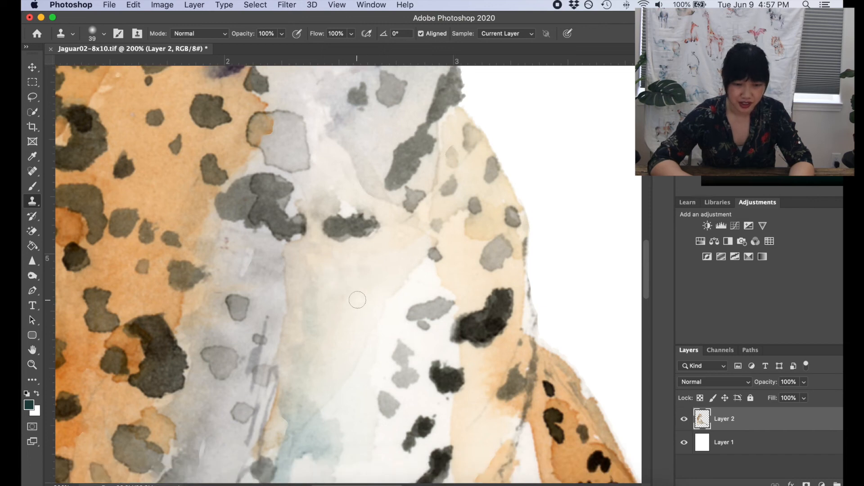
scroll(357, 299, down, 7)
scroll(358, 299, left, 2)
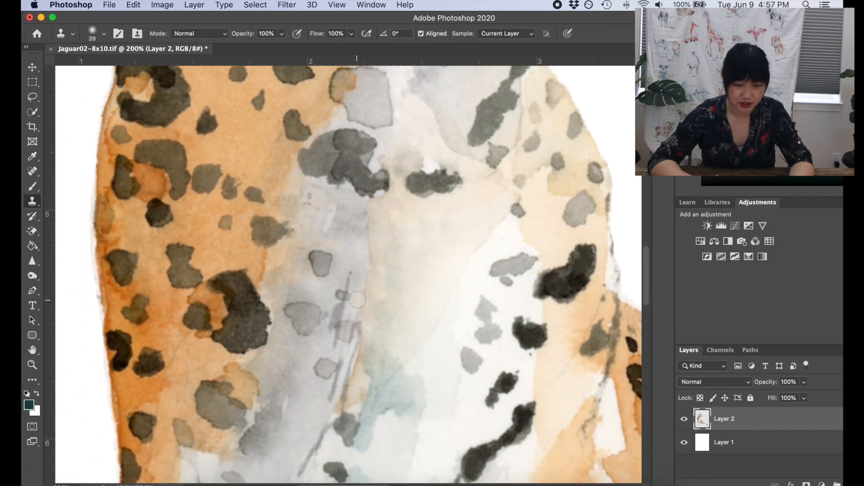
scroll(357, 299, down, 13)
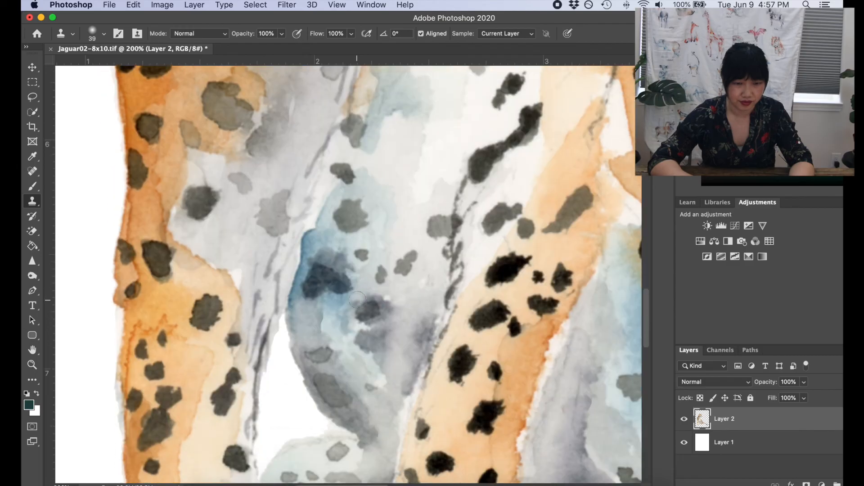
scroll(357, 300, right, 6)
scroll(357, 300, right, 6)
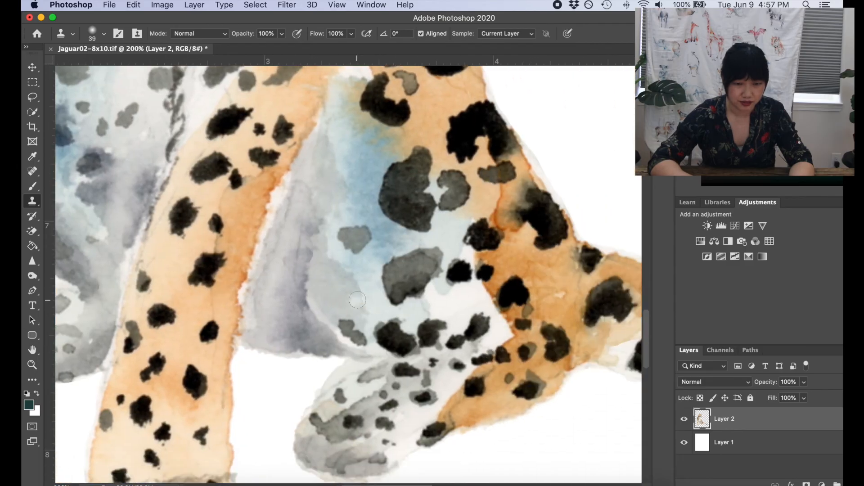
scroll(358, 299, up, 4)
scroll(357, 300, up, 1)
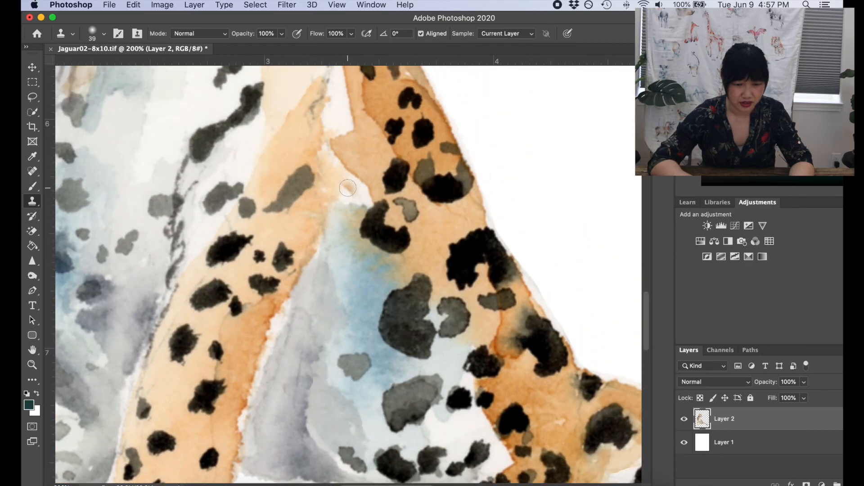
drag(377, 167, 364, 166)
click(379, 168)
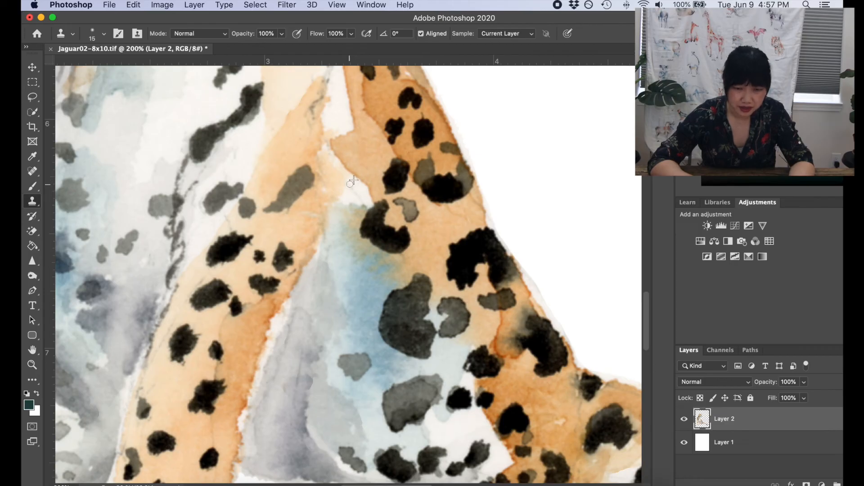
alt+click(351, 197)
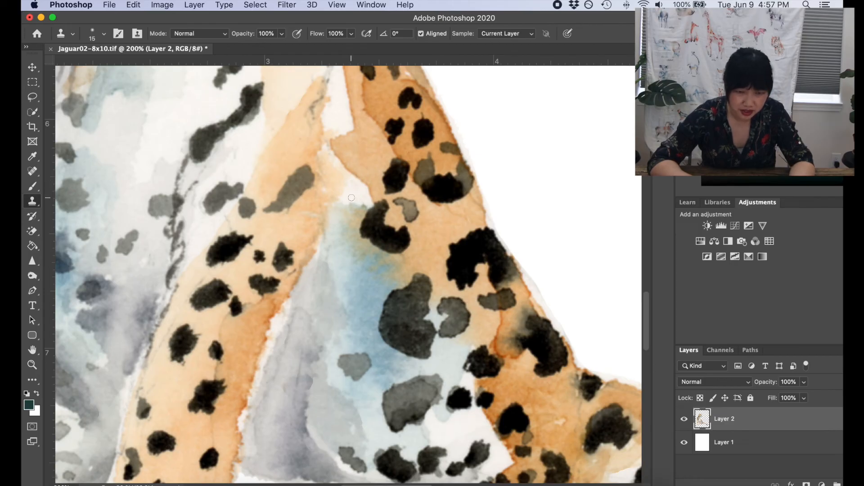
drag(353, 184, 355, 184)
Step: Clone away the small marks on the orange fur at the top of the front leg, beside the grey spot
scroll(355, 184, up, 5)
scroll(355, 185, left, 3)
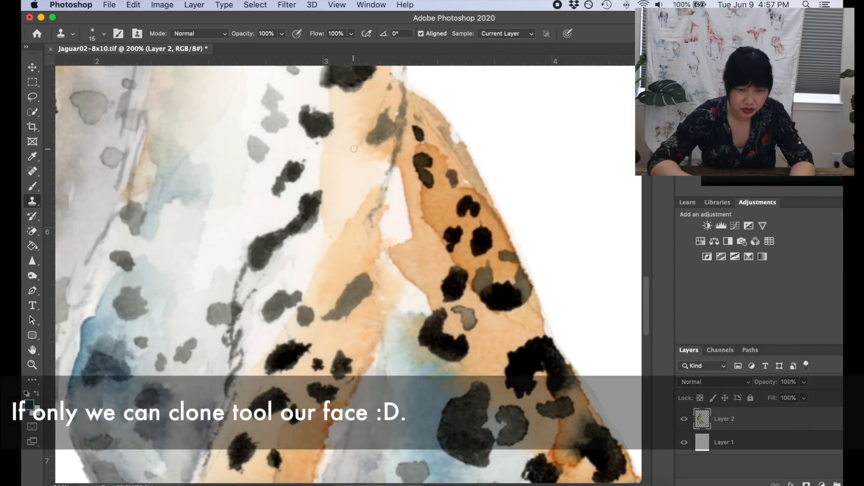
scroll(347, 180, up, 2)
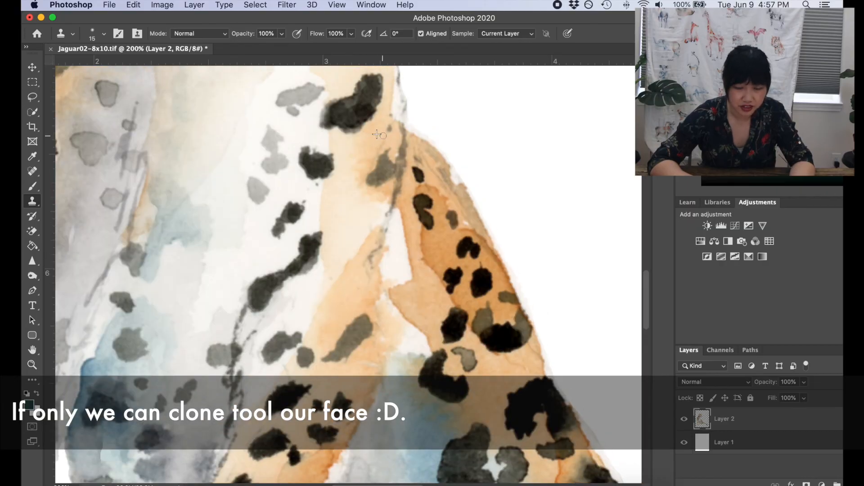
click(378, 149)
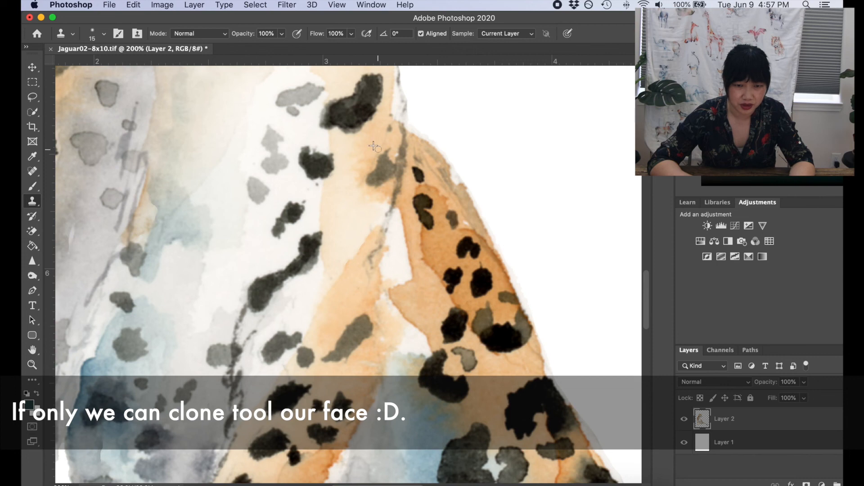
drag(378, 148, 370, 163)
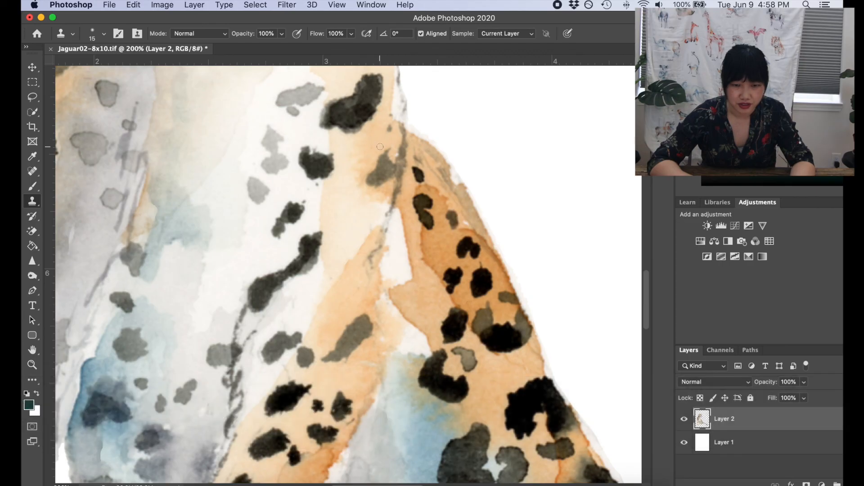
Step: Clone over the faint line beside the chest's dark spot and the reddish specks on the grey chest fur
scroll(378, 140, up, 3)
scroll(380, 147, left, 4)
scroll(380, 147, up, 2)
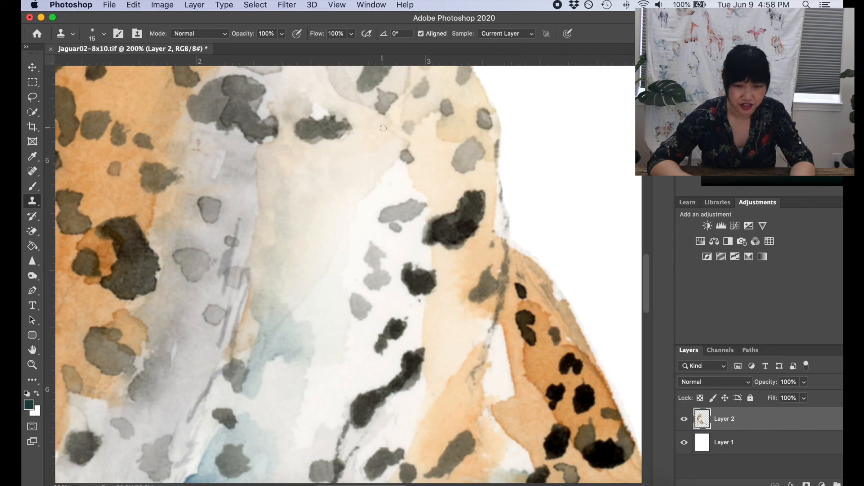
drag(387, 129, 395, 136)
drag(198, 148, 194, 149)
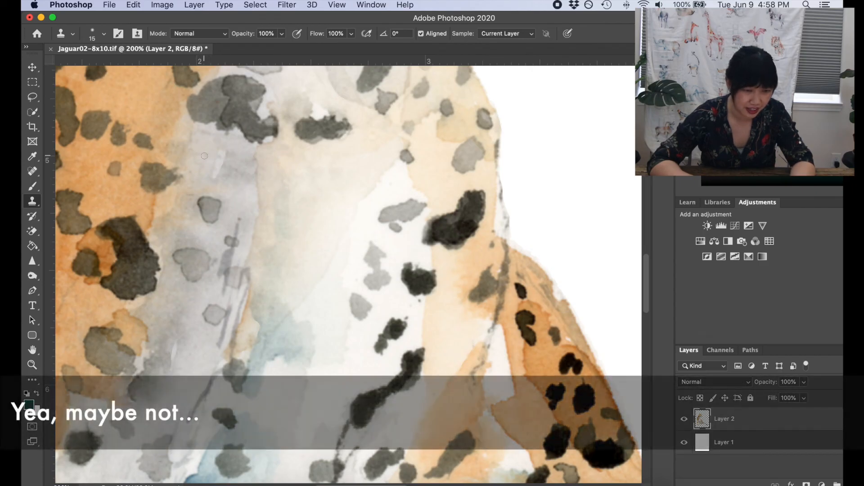
Step: Clone away the small mark on the white cheek fur next to the orange neck
scroll(197, 174, up, 5)
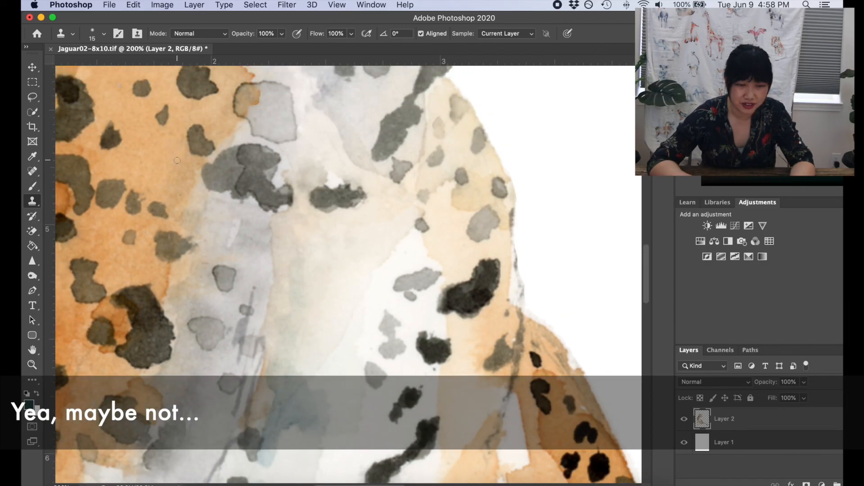
scroll(182, 153, up, 5)
scroll(182, 153, left, 4)
scroll(177, 160, up, 10)
scroll(177, 161, left, 1)
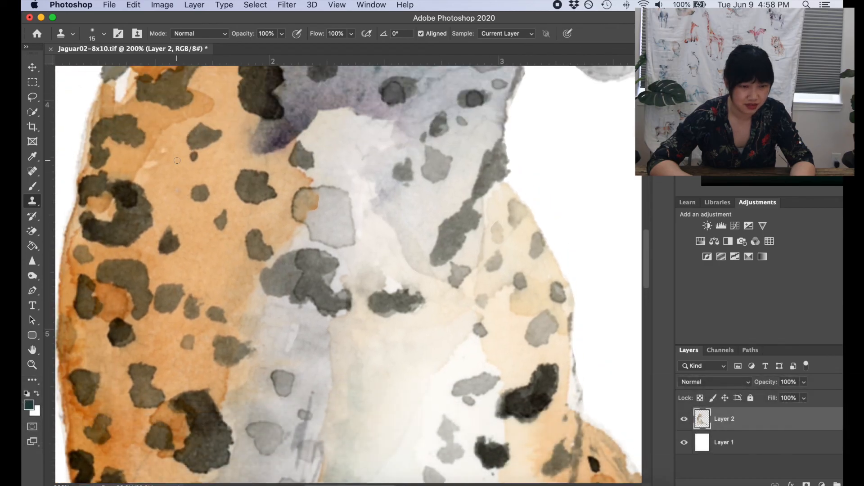
scroll(176, 160, up, 7)
scroll(177, 160, right, 3)
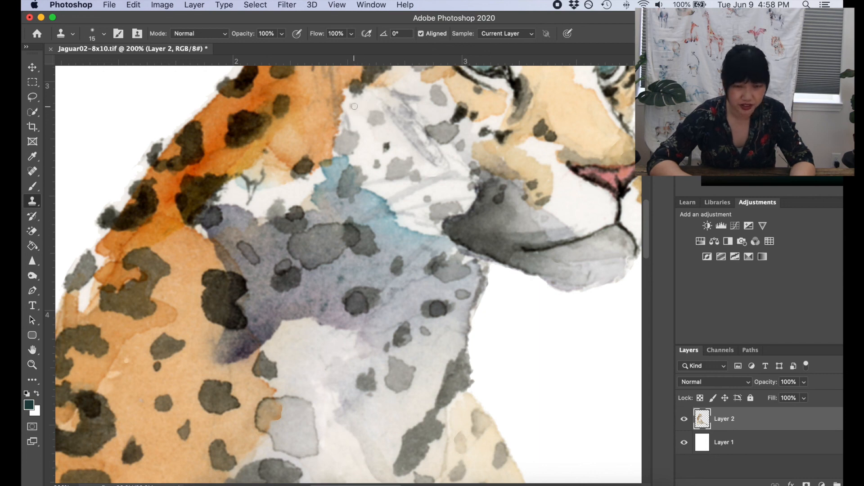
drag(354, 107, 351, 106)
scroll(311, 113, down, 3)
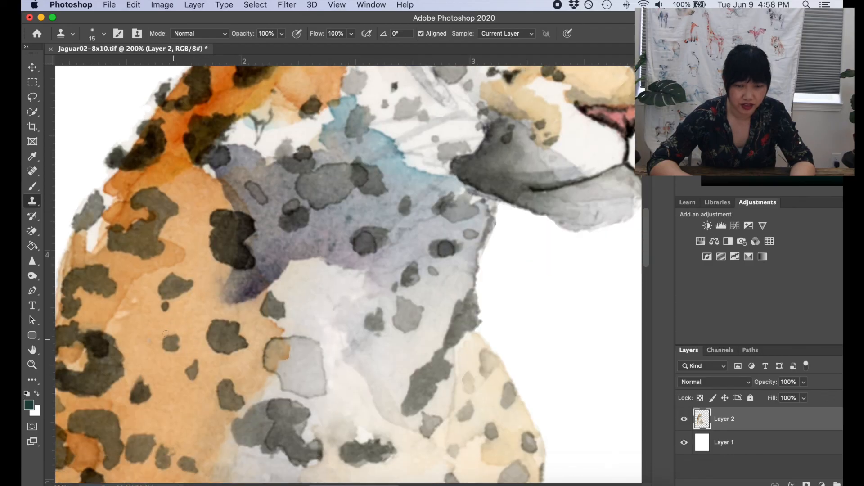
Step: Set the Clone Stamp brush to 25 px, sample clean orange fur and clone out the small grey spot on the shoulder
mouse_move(158, 328)
mouse_down()
mouse_move(171, 328)
mouse_move(170, 345)
mouse_move(184, 347)
mouse_move(170, 323)
mouse_move(156, 323)
mouse_move(182, 344)
mouse_up()
key(super+z)
scroll(162, 332, left, 2)
alt+click(171, 316)
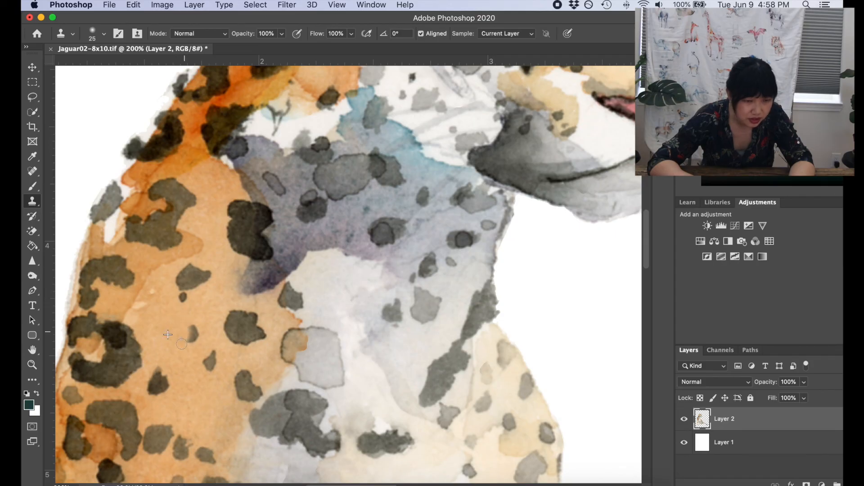
alt+click(176, 323)
right_click(182, 335)
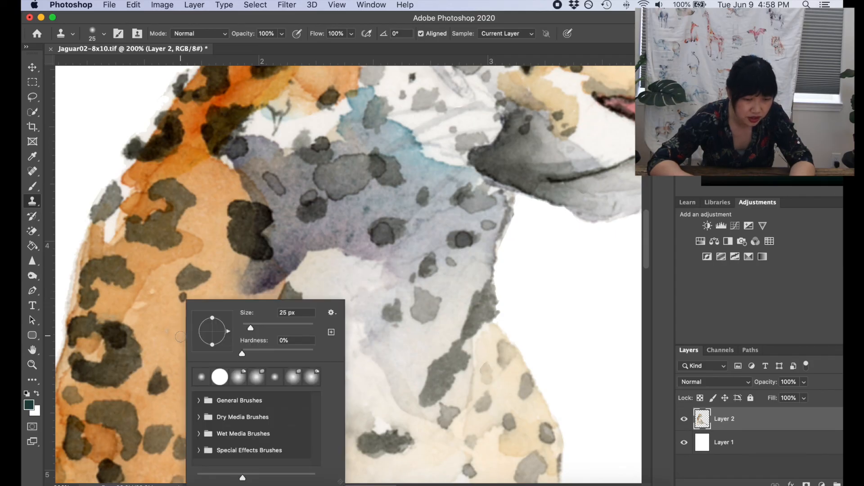
click(180, 337)
alt+click(201, 314)
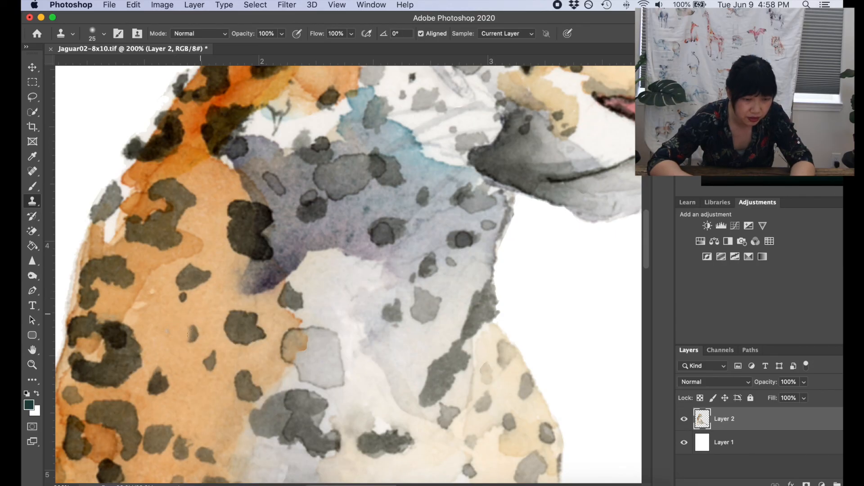
drag(194, 333, 185, 340)
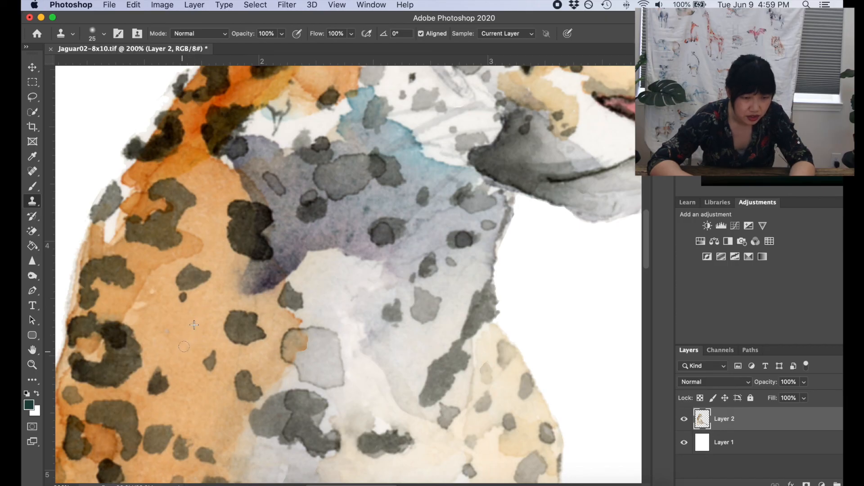
Step: Examine the retouched shoulder and neck up close and the whole upper body at 66.7% zoom
key(super+minus)
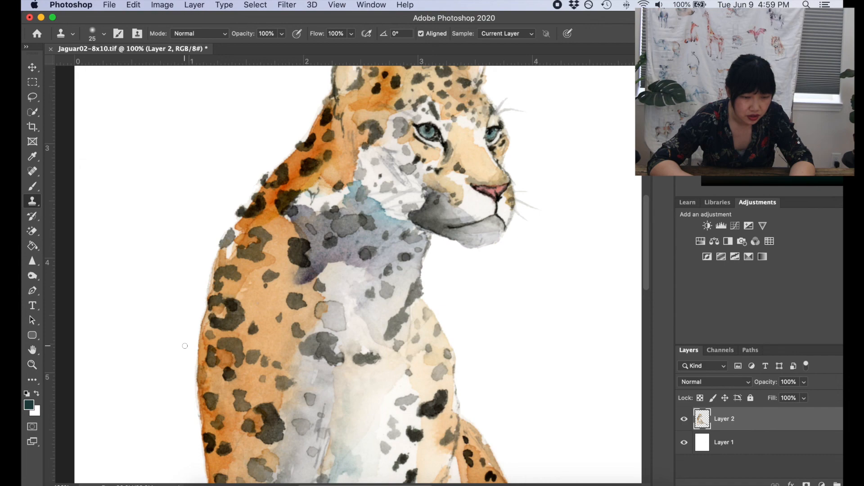
key(super+equal)
key(super+equal)
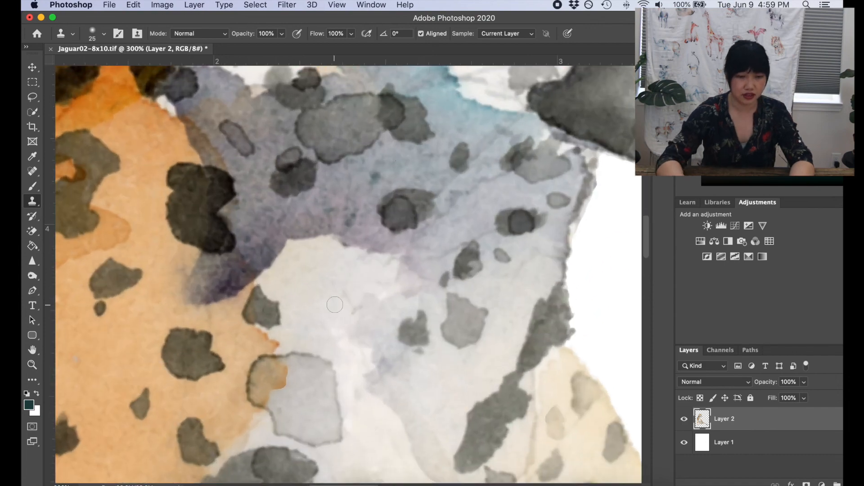
scroll(334, 305, left, 3)
scroll(334, 304, up, 2)
key(super+minus)
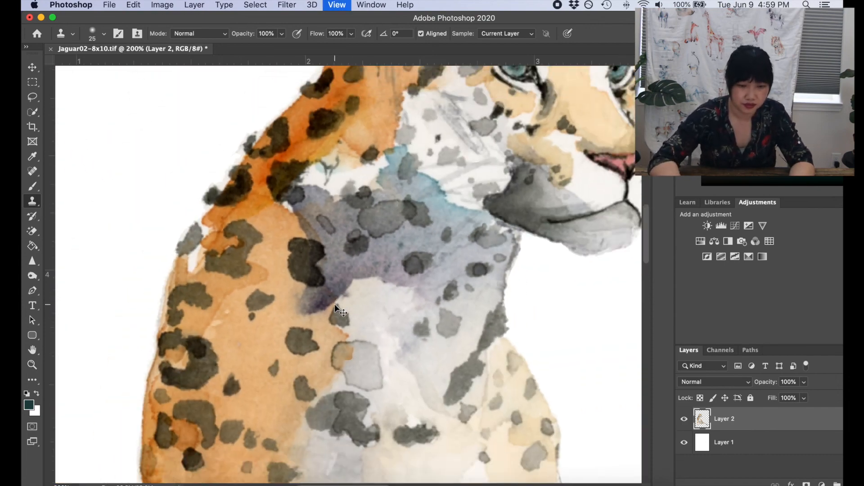
key(super+minus)
key(super+minus)
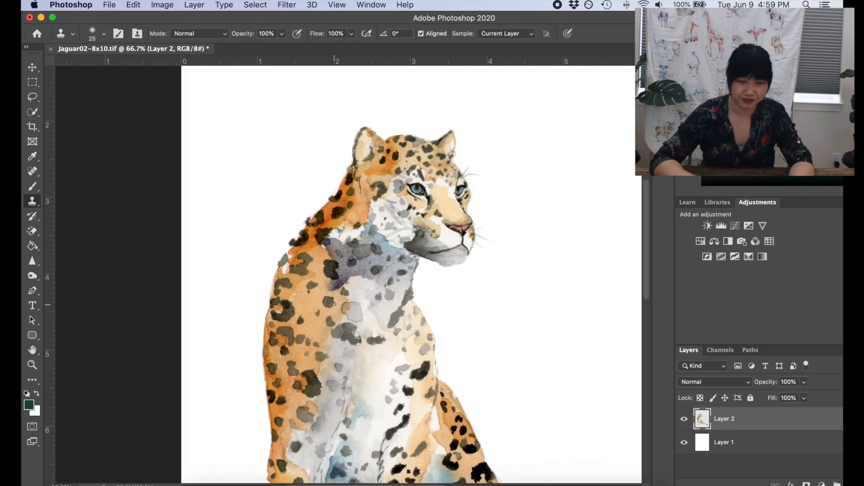